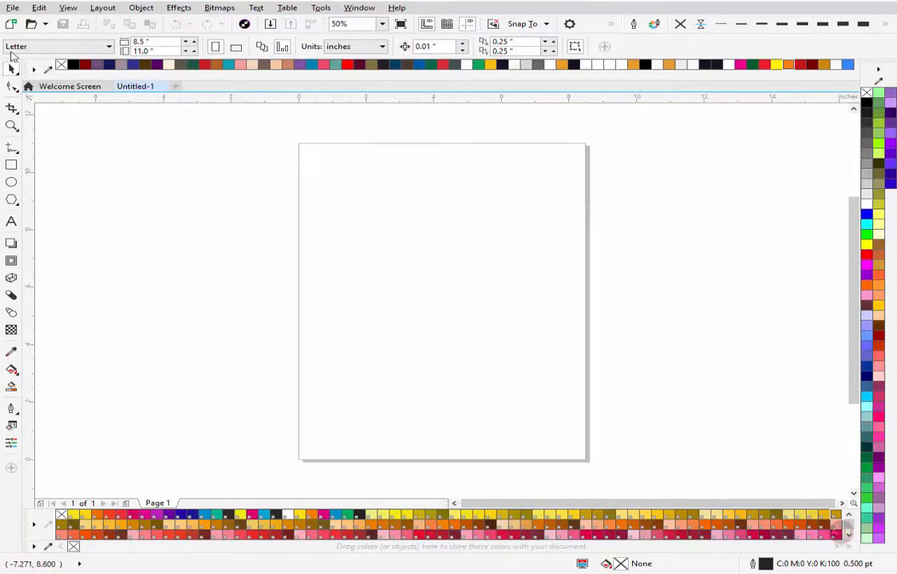
pyautogui.click(13, 8)
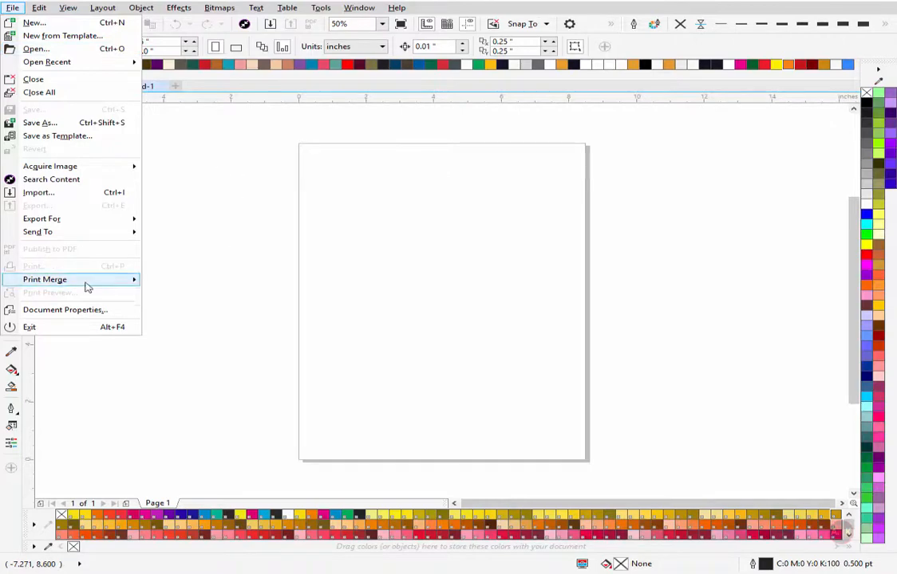
pyautogui.click(374, 228)
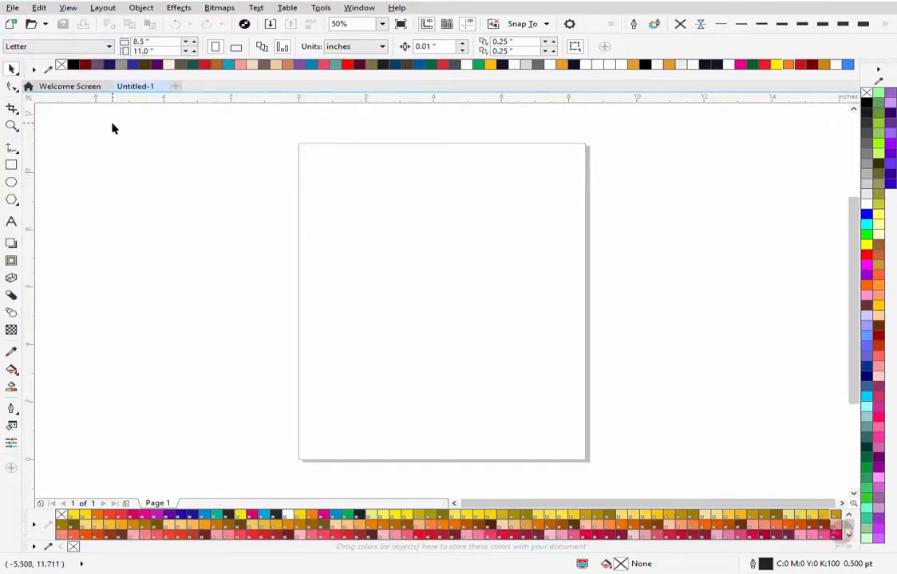
pyautogui.click(17, 130)
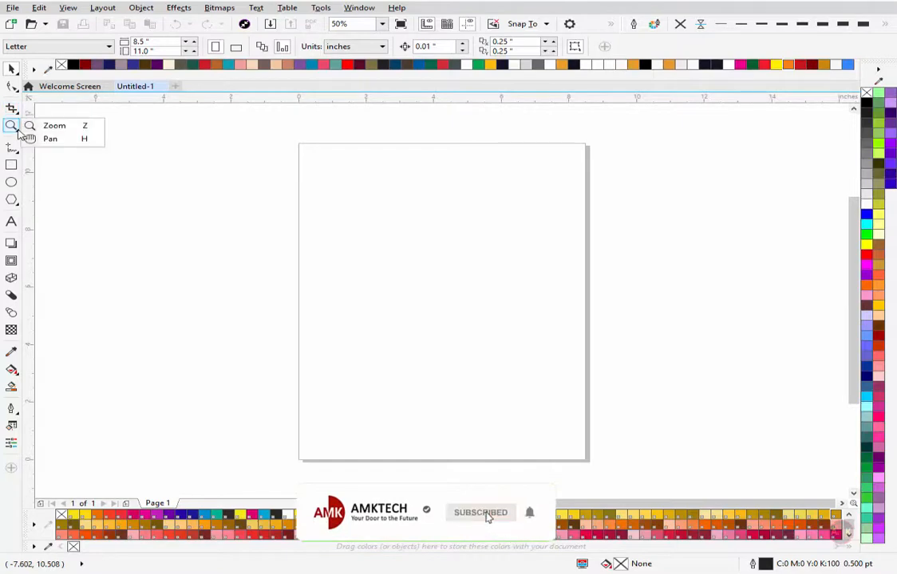
pyautogui.click(19, 131)
pyautogui.click(18, 131)
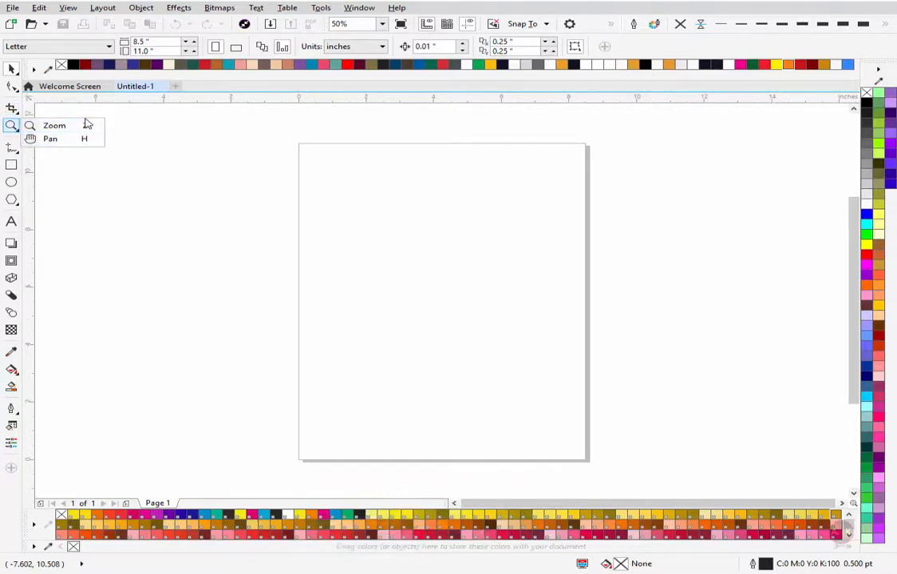
pyautogui.click(9, 150)
pyautogui.click(11, 163)
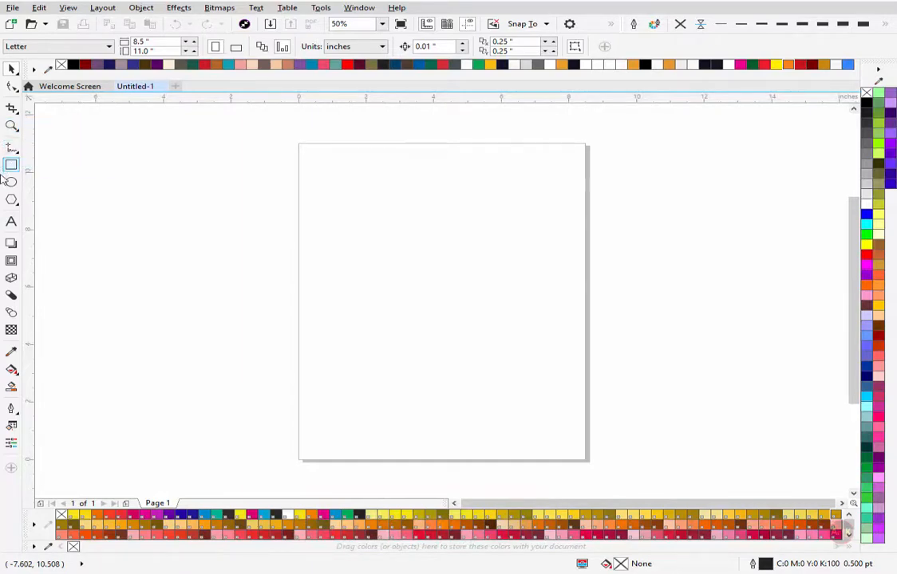
pyautogui.click(11, 199)
pyautogui.click(11, 221)
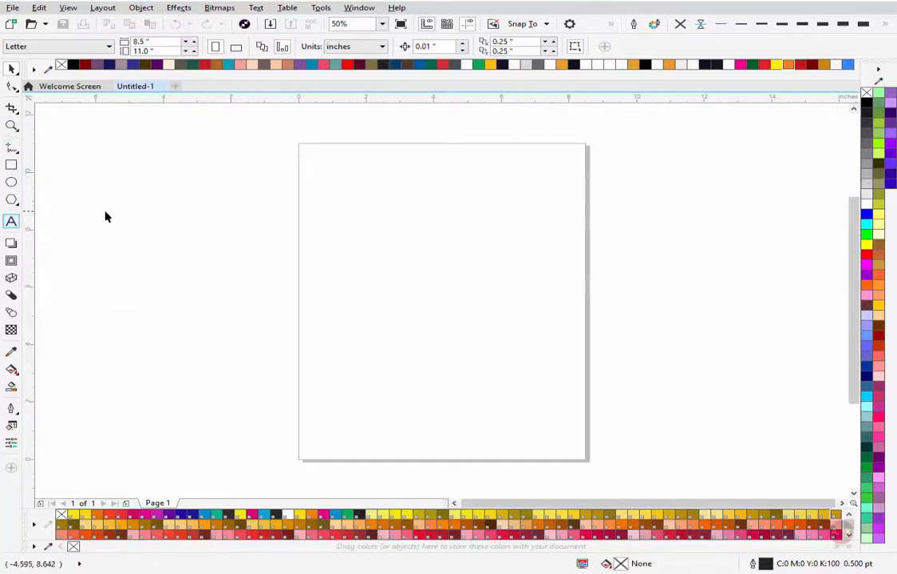
pyautogui.click(13, 371)
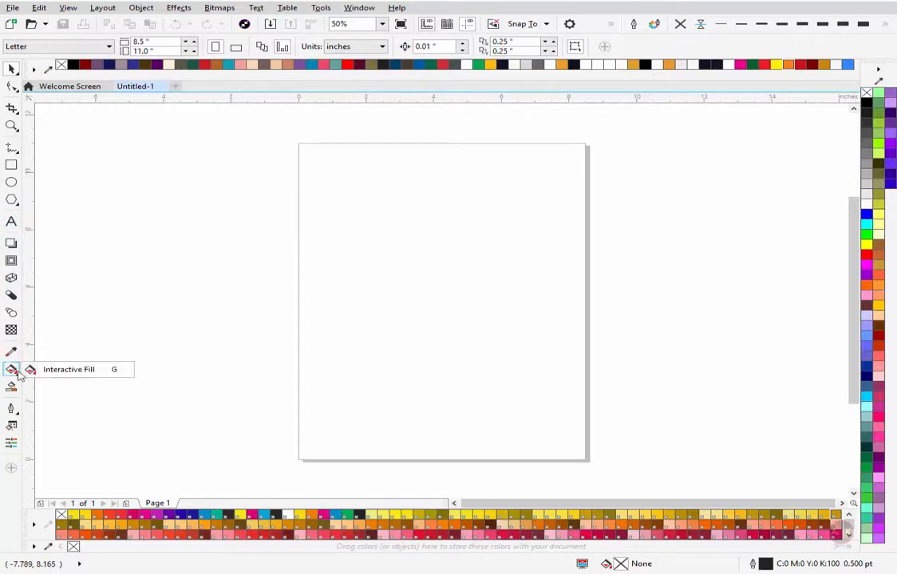
pyautogui.click(12, 146)
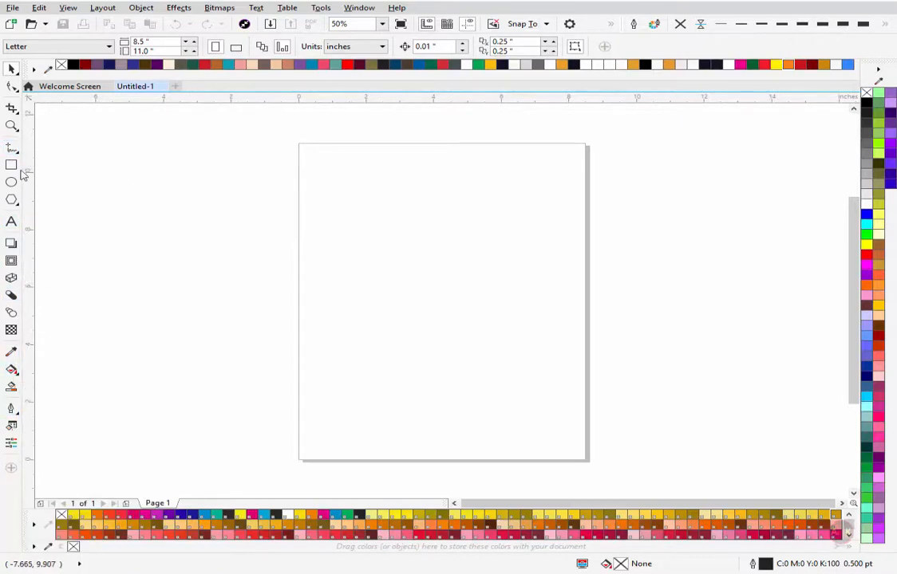
# Step: Draw a square about 1.2 inches wide with the Rectangle tool in the page's upper-left area
pyautogui.click(12, 164)
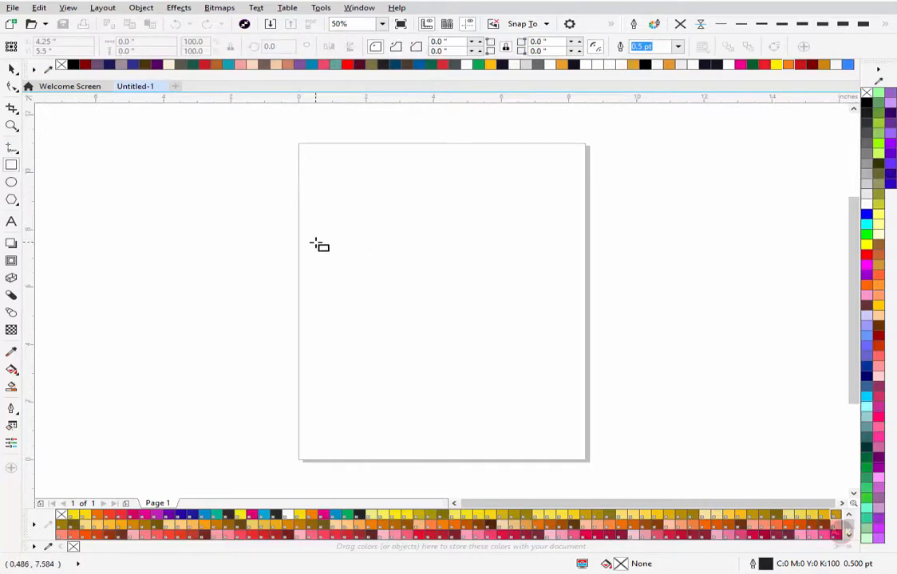
pyautogui.moveTo(326, 171)
pyautogui.mouseDown()
pyautogui.moveTo(370, 208)
pyautogui.moveTo(385, 205)
pyautogui.moveTo(369, 203)
pyautogui.moveTo(412, 245)
pyautogui.moveTo(363, 221)
pyautogui.moveTo(451, 292)
pyautogui.moveTo(397, 266)
pyautogui.moveTo(515, 355)
pyautogui.moveTo(406, 258)
pyautogui.moveTo(535, 357)
pyautogui.moveTo(512, 361)
pyautogui.moveTo(455, 311)
pyautogui.moveTo(430, 260)
pyautogui.moveTo(525, 338)
pyautogui.moveTo(504, 323)
pyautogui.moveTo(498, 336)
pyautogui.moveTo(423, 253)
pyautogui.moveTo(707, 330)
pyautogui.moveTo(414, 248)
pyautogui.moveTo(546, 320)
pyautogui.moveTo(669, 351)
pyautogui.moveTo(602, 334)
pyautogui.moveTo(417, 354)
pyautogui.moveTo(420, 318)
pyautogui.moveTo(400, 324)
pyautogui.moveTo(332, 200)
pyautogui.moveTo(343, 238)
pyautogui.moveTo(395, 233)
pyautogui.moveTo(406, 264)
pyautogui.moveTo(368, 207)
pyautogui.mouseUp()
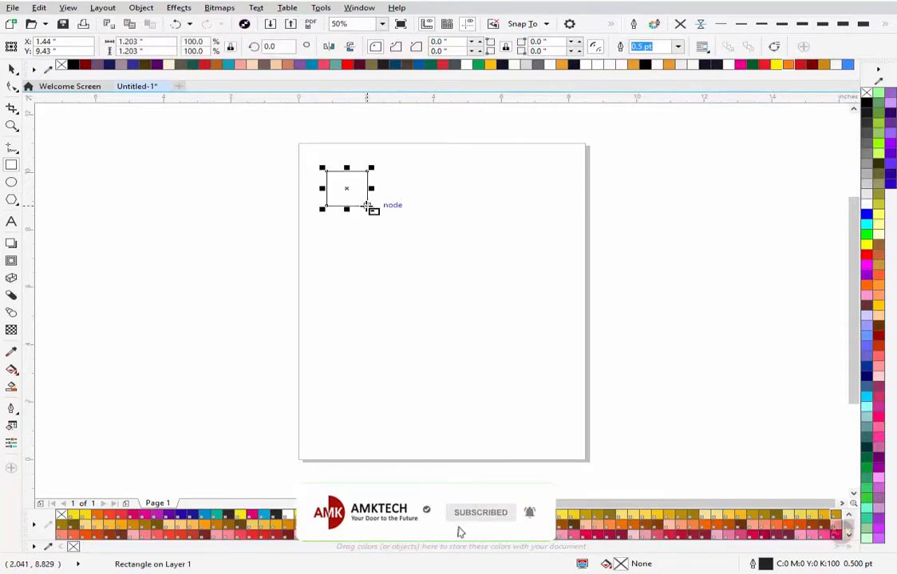
pyautogui.click(11, 70)
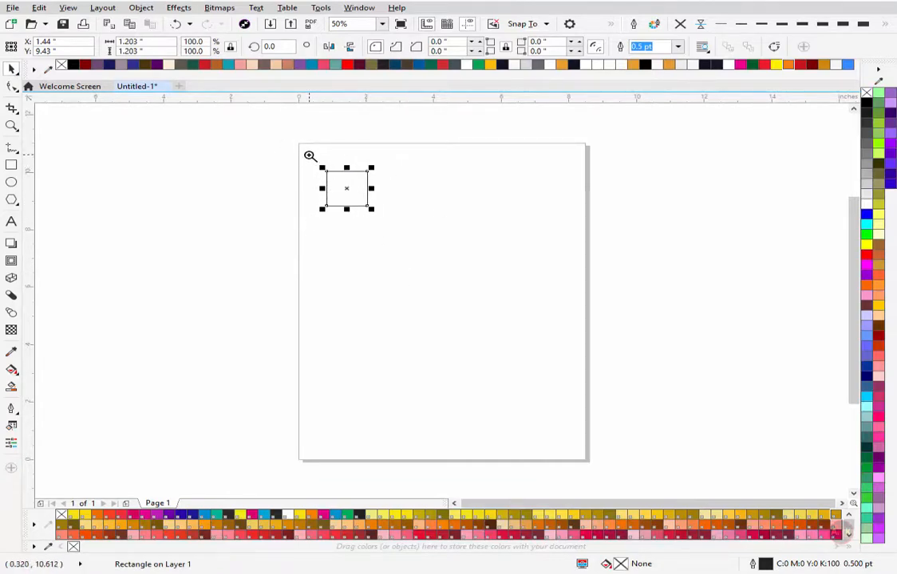
pyautogui.moveTo(391, 237)
pyautogui.mouseDown()
pyautogui.moveTo(406, 240)
pyautogui.moveTo(392, 231)
pyautogui.mouseUp()
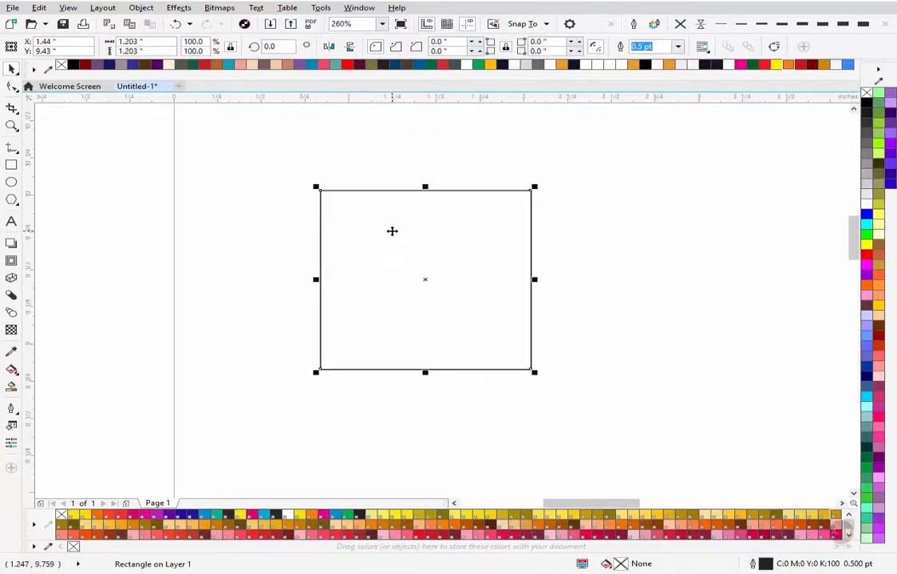
pyautogui.scroll(-5, 392, 231)
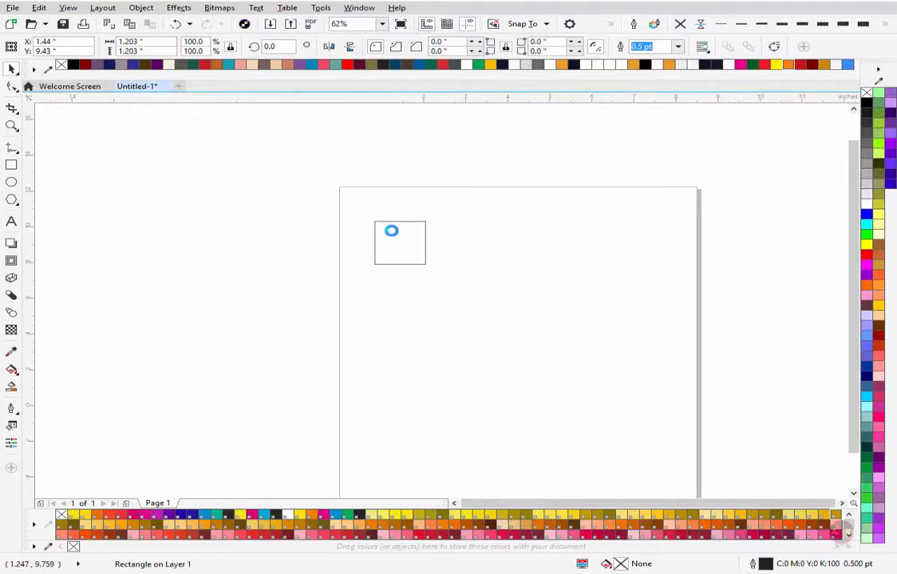
pyautogui.moveTo(375, 214); pyautogui.dragTo(449, 290)
pyautogui.moveTo(296, 172); pyautogui.dragTo(412, 269)
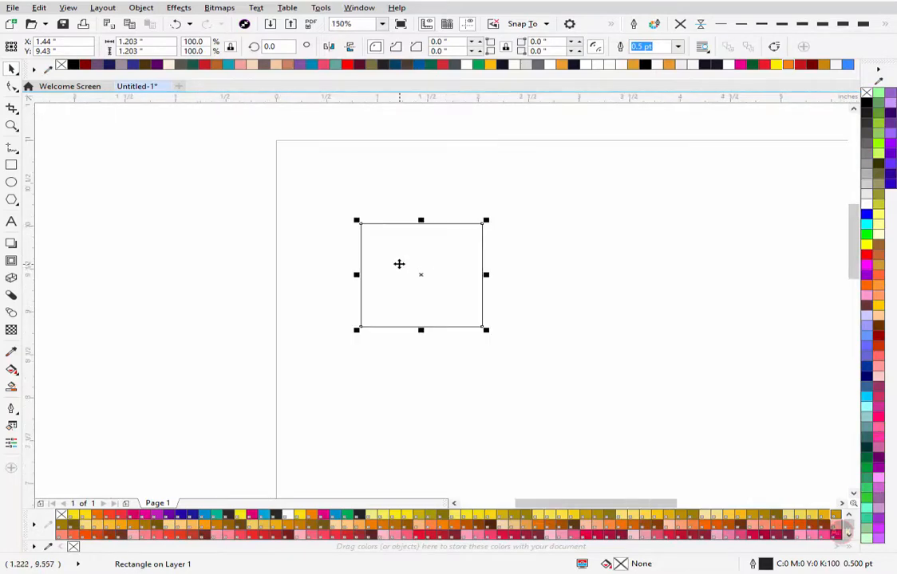
pyautogui.scroll(-2, 353, 229)
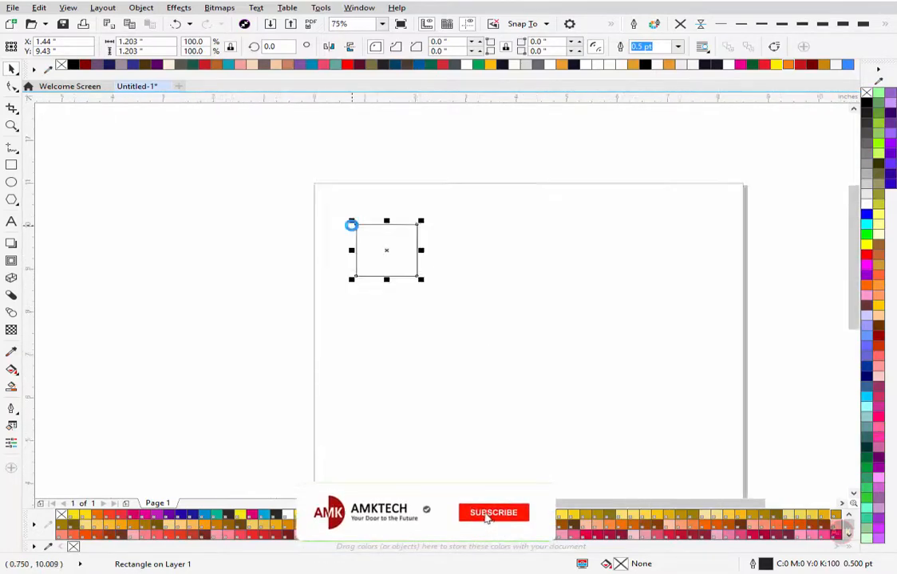
# Step: Place three copies of the square outside the page: two to its right and one below its lower-left corner
pyautogui.scroll(-3, 351, 226)
pyautogui.moveTo(353, 225); pyautogui.dragTo(319, 290)
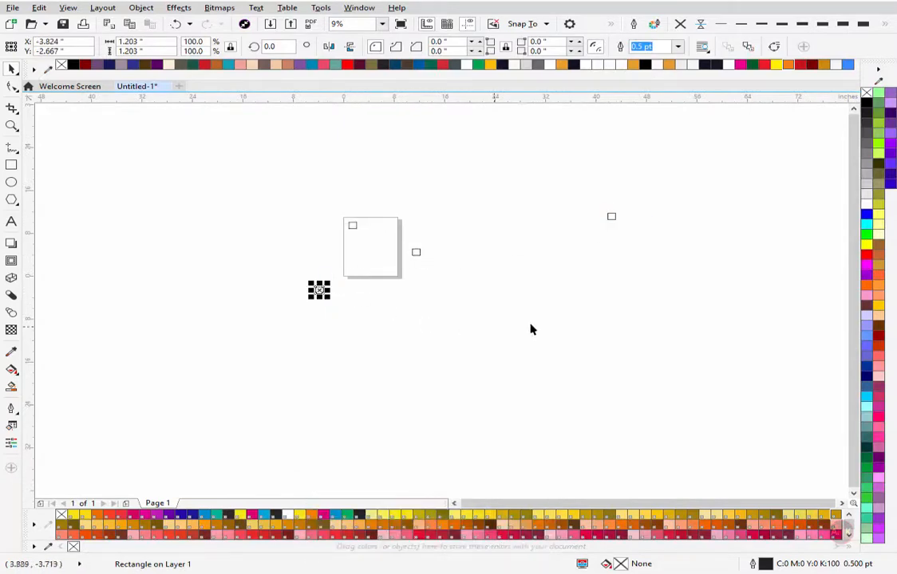
pyautogui.click(524, 312)
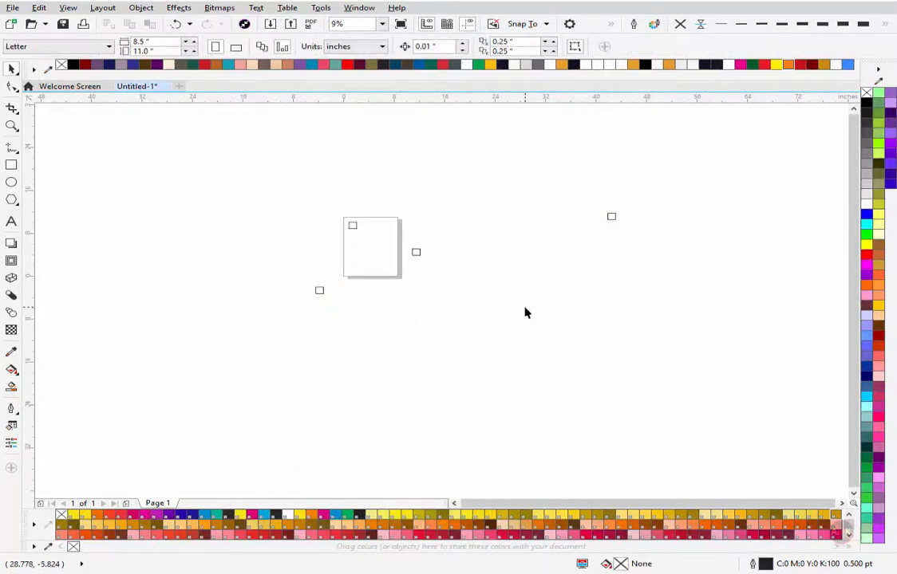
pyautogui.scroll(2, 524, 312)
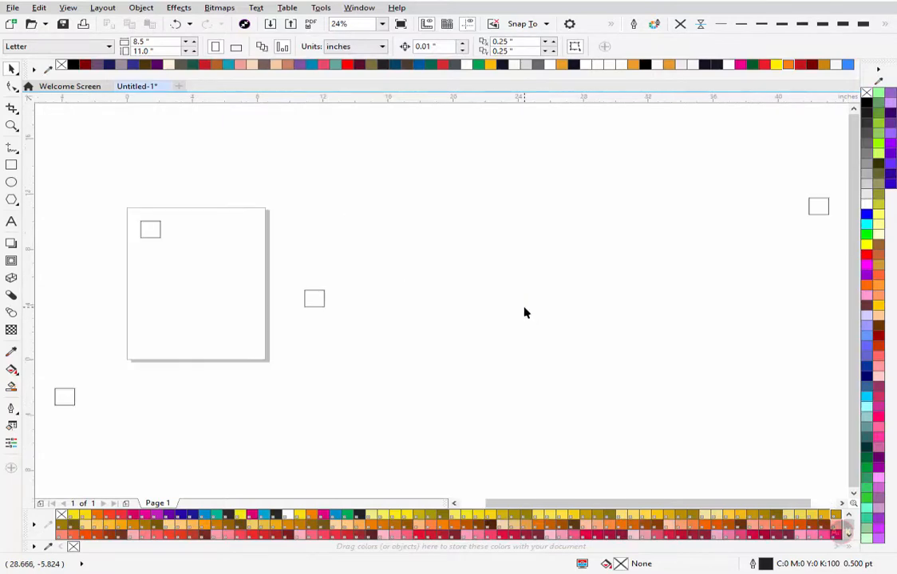
# Step: Delete the three copies of the square lying outside the page
pyautogui.click(817, 209)
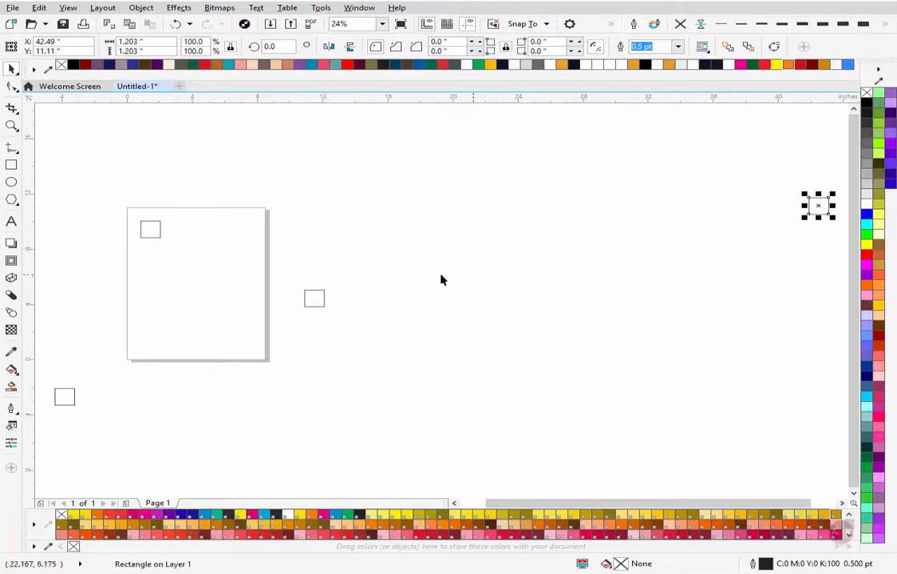
pyautogui.press('Delete')
pyautogui.moveTo(290, 348); pyautogui.dragTo(292, 348)
pyautogui.press('Delete')
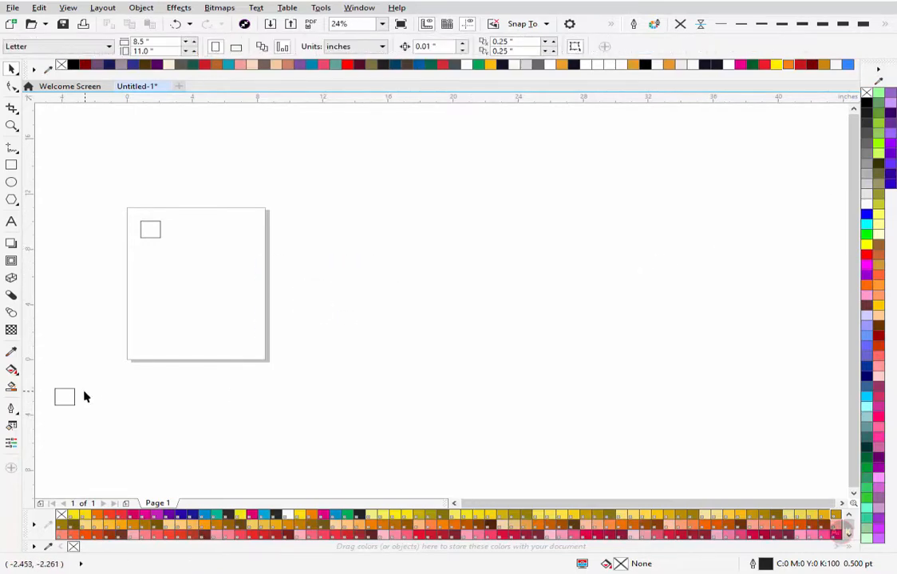
pyautogui.click(75, 398)
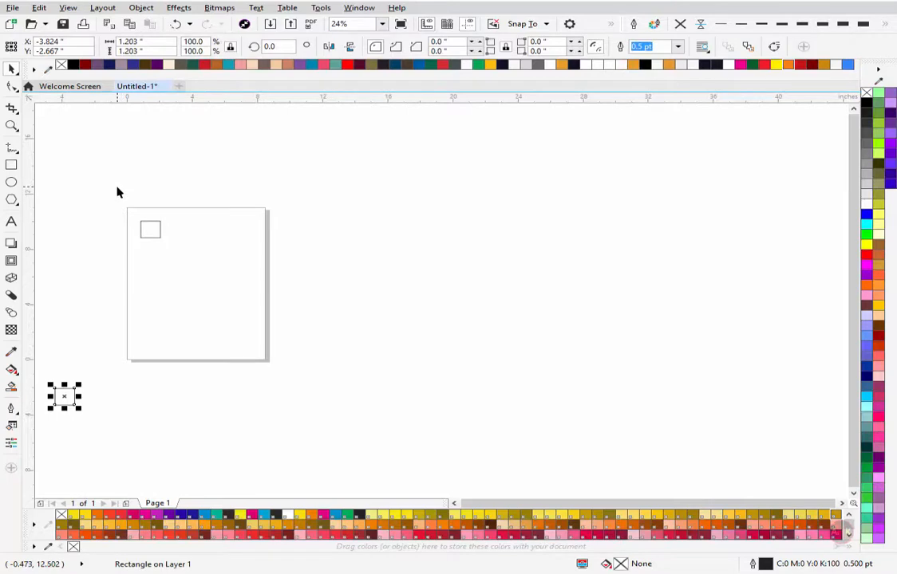
pyautogui.press('Delete')
# Step: Fill the square on the page with red
pyautogui.scroll(3, 121, 188)
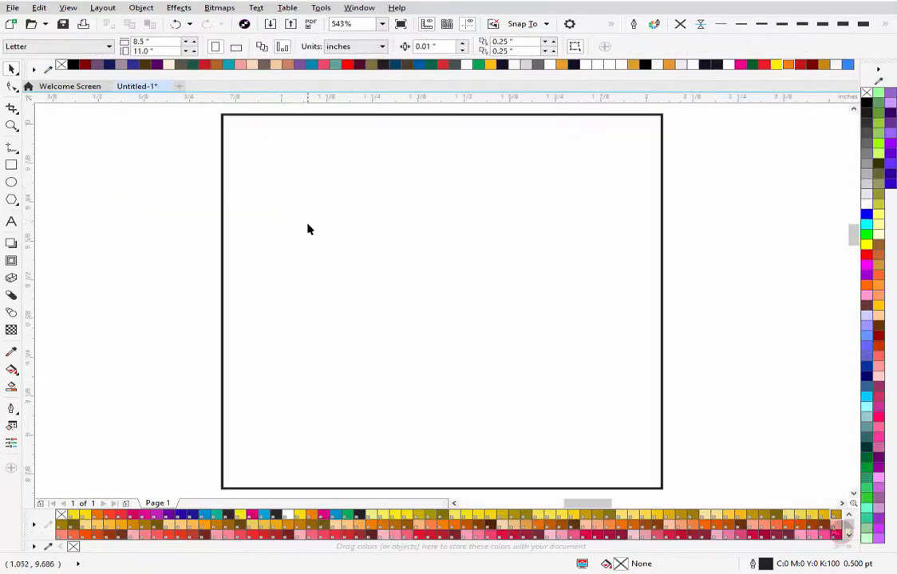
pyautogui.scroll(1, 316, 223)
pyautogui.scroll(4, 318, 226)
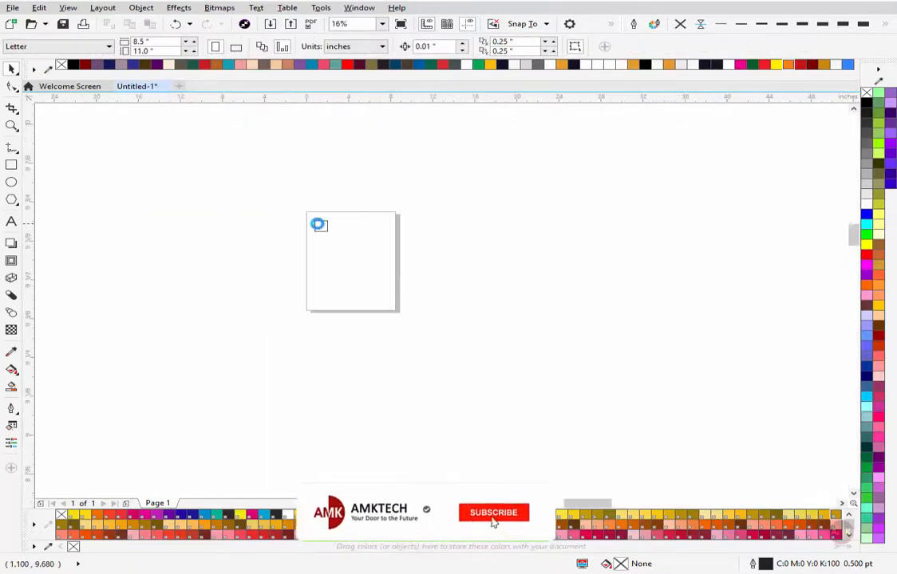
pyautogui.scroll(-6, 317, 224)
pyautogui.click(327, 227)
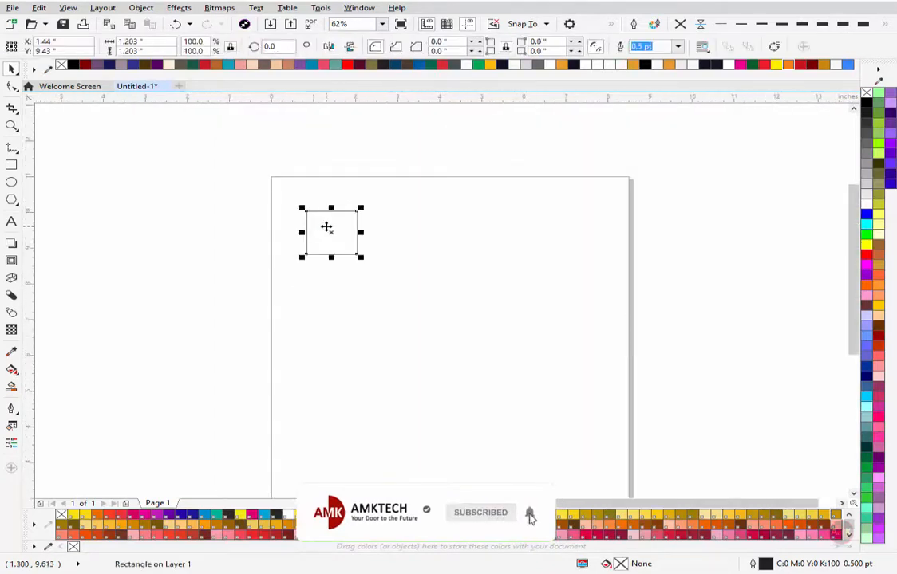
pyautogui.moveTo(244, 169); pyautogui.dragTo(749, 366)
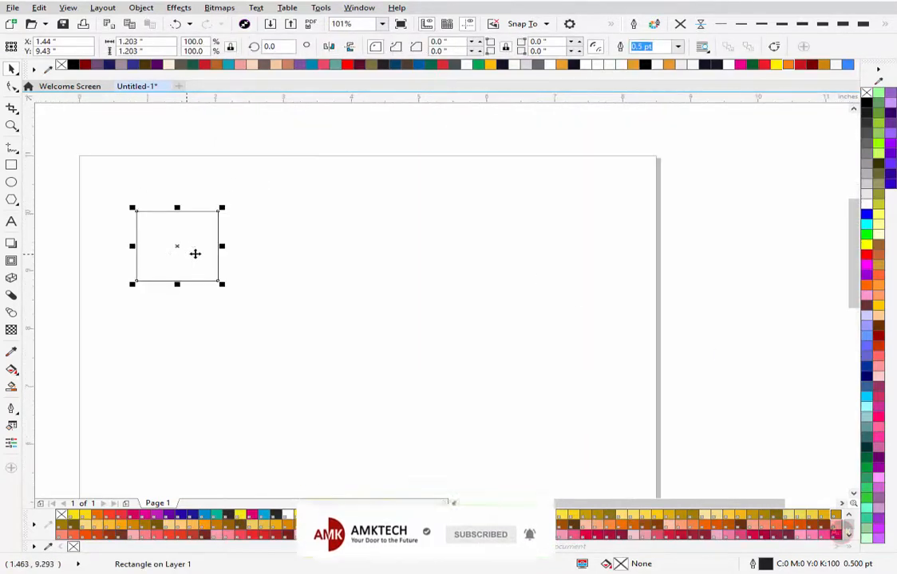
pyautogui.click(864, 258)
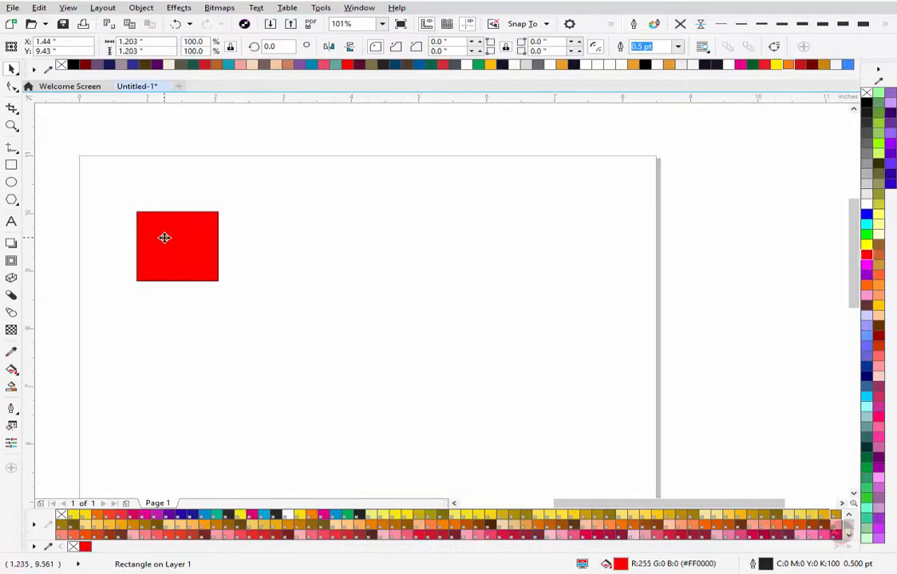
# Step: Copy the red square to its right, and duplicate that copy with a 0.25-inch horizontal and vertical offset
pyautogui.moveTo(164, 238); pyautogui.dragTo(270, 258)
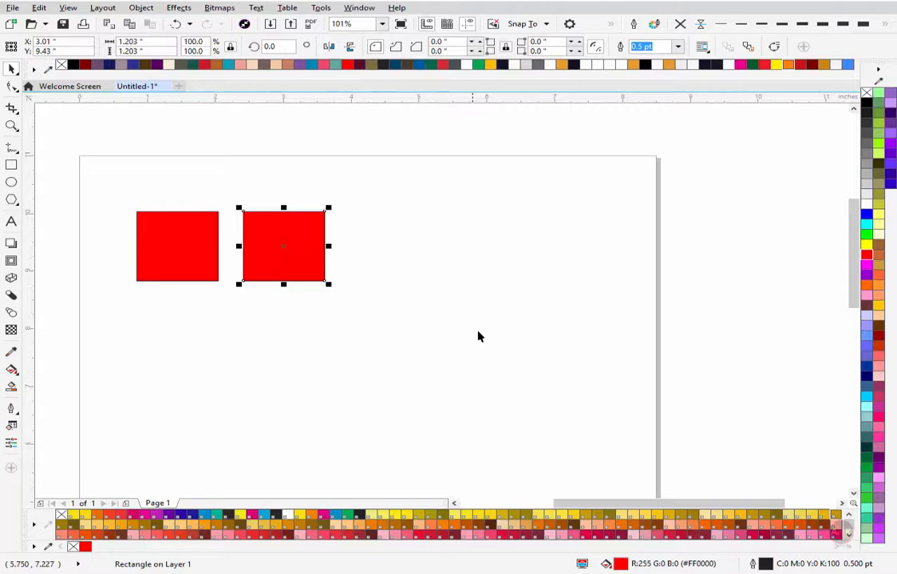
pyautogui.hotkey('ctrl', 'd')
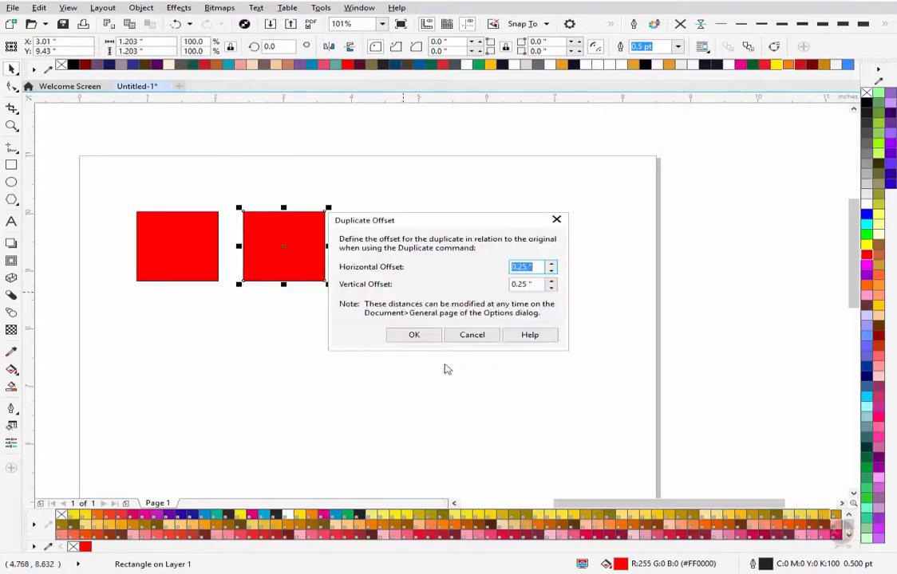
pyautogui.click(414, 338)
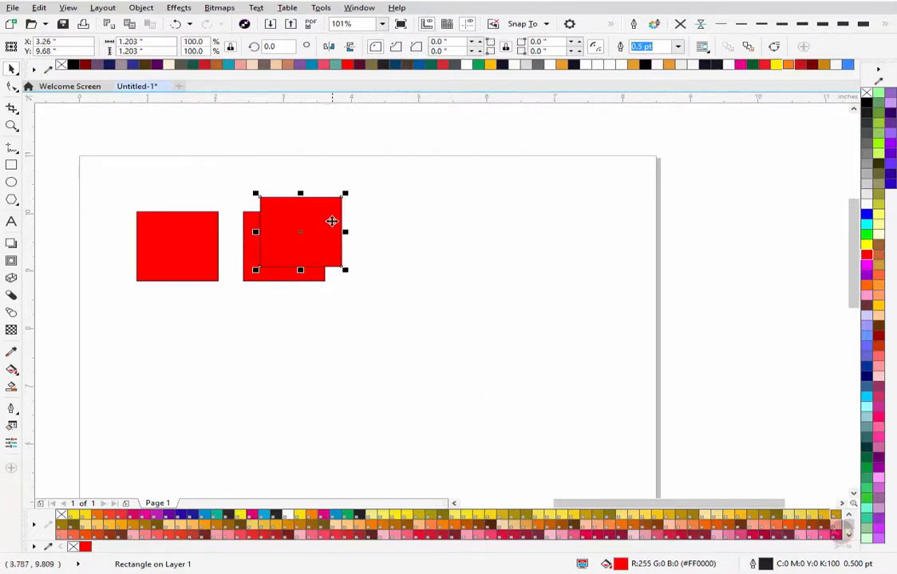
# Step: Move the offset duplicate below the other squares, and remove both copies so only the original red square is left
pyautogui.click(327, 227)
pyautogui.moveTo(328, 226); pyautogui.dragTo(312, 348)
pyautogui.press('Delete')
pyautogui.hotkey('ctrl', 'z')
pyautogui.hotkey('ctrl', 'z')
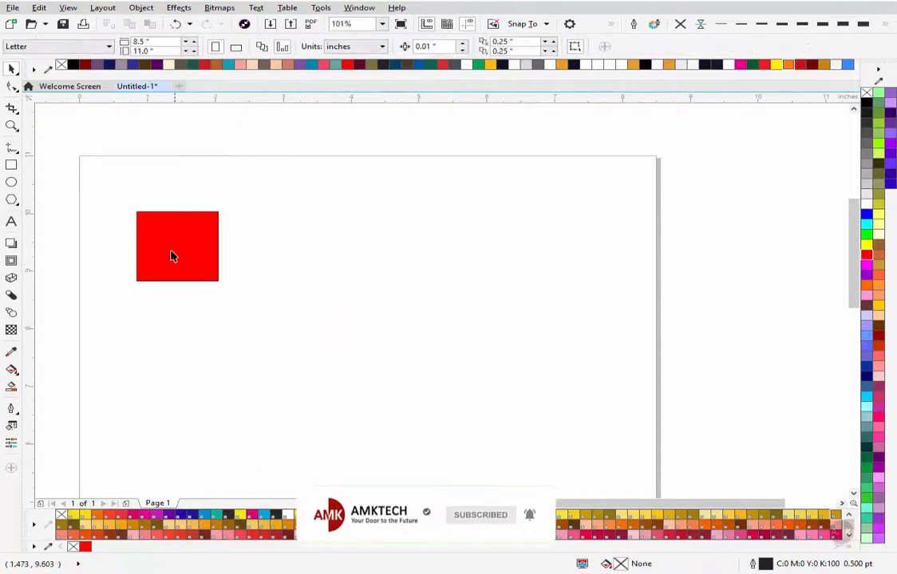
# Step: Copy the red square about 1.4 inches to its right and repeat the copy three times to make an evenly spaced row of five
pyautogui.click(154, 237)
pyautogui.moveTo(154, 237); pyautogui.dragTo(249, 247)
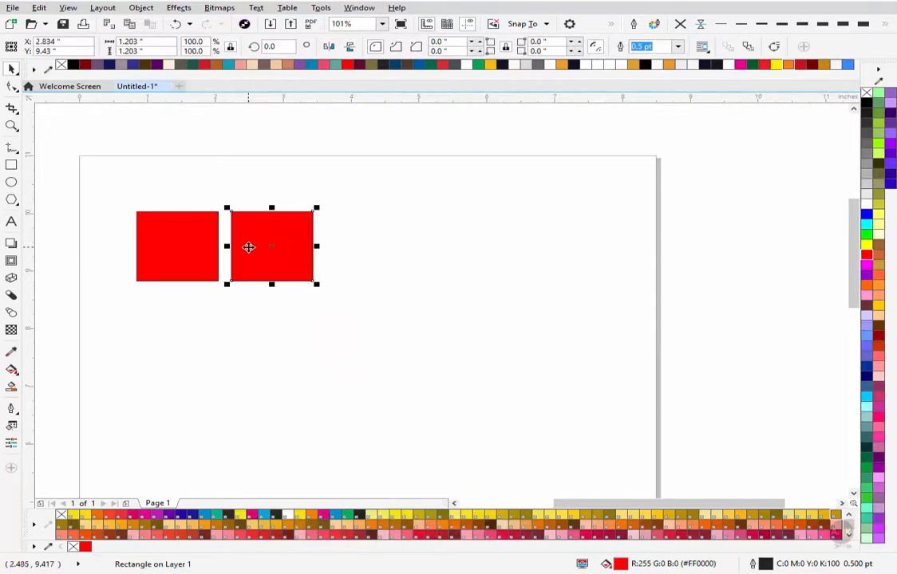
pyautogui.hotkey('ctrl', 'r')
pyautogui.hotkey('ctrl', 'r')
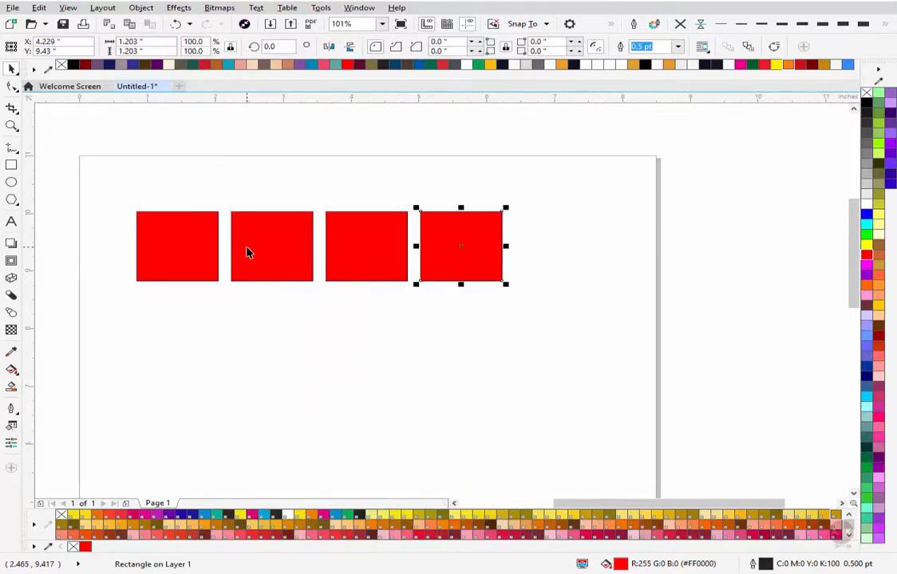
pyautogui.hotkey('ctrl', 'r')
pyautogui.click(220, 185)
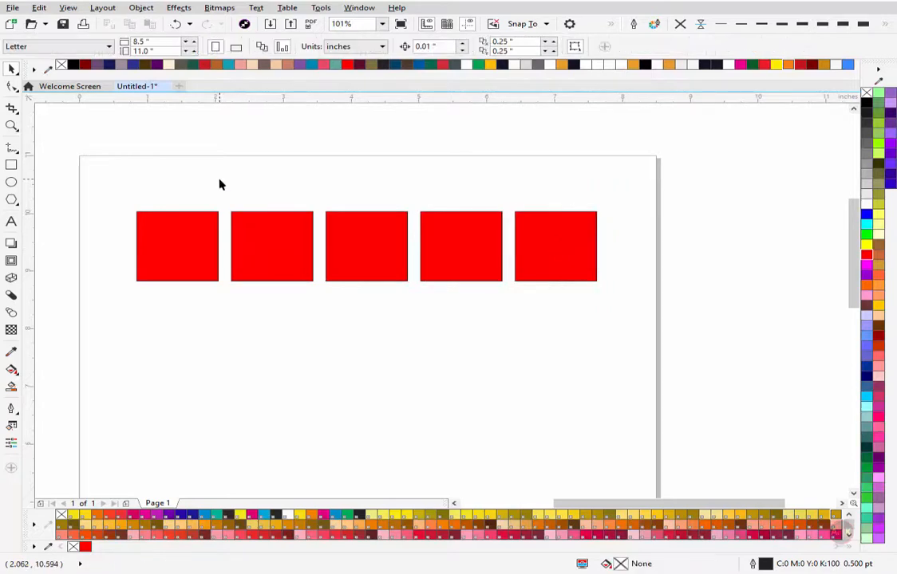
pyautogui.scroll(-2, 220, 180)
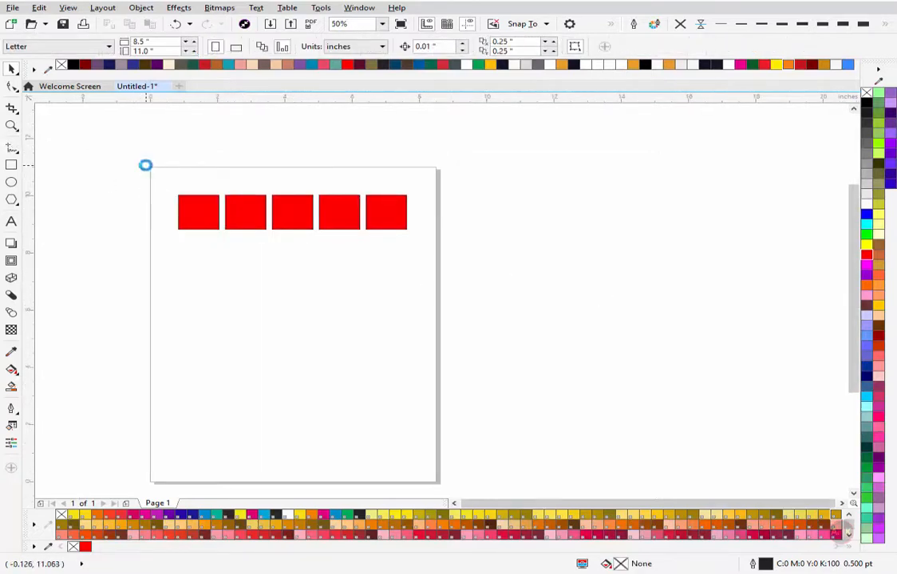
pyautogui.scroll(2, 146, 169)
pyautogui.scroll(-3, 276, 185)
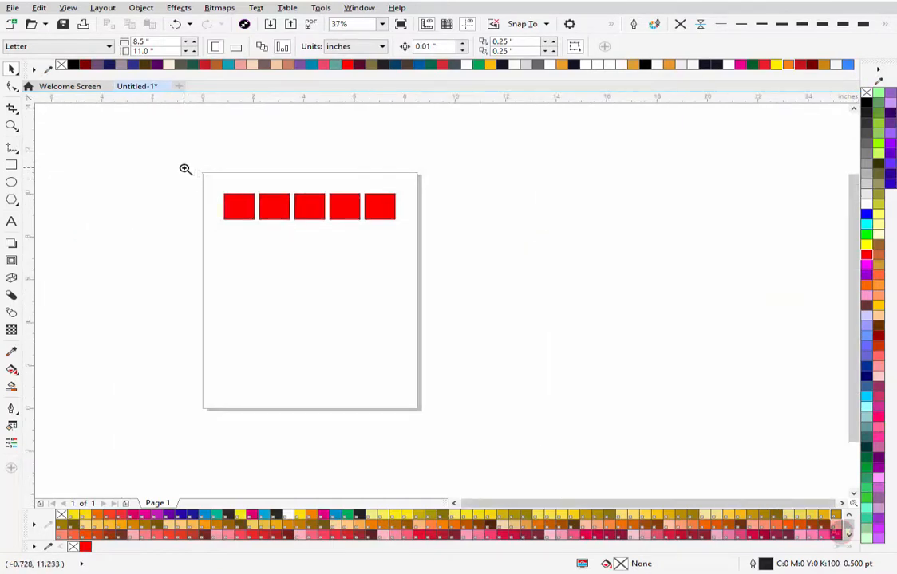
# Step: Add the artistic text "AMK" in 24 pt Arial below the row of red squares
pyautogui.moveTo(185, 169); pyautogui.dragTo(451, 273)
pyautogui.scroll(-2, 358, 179)
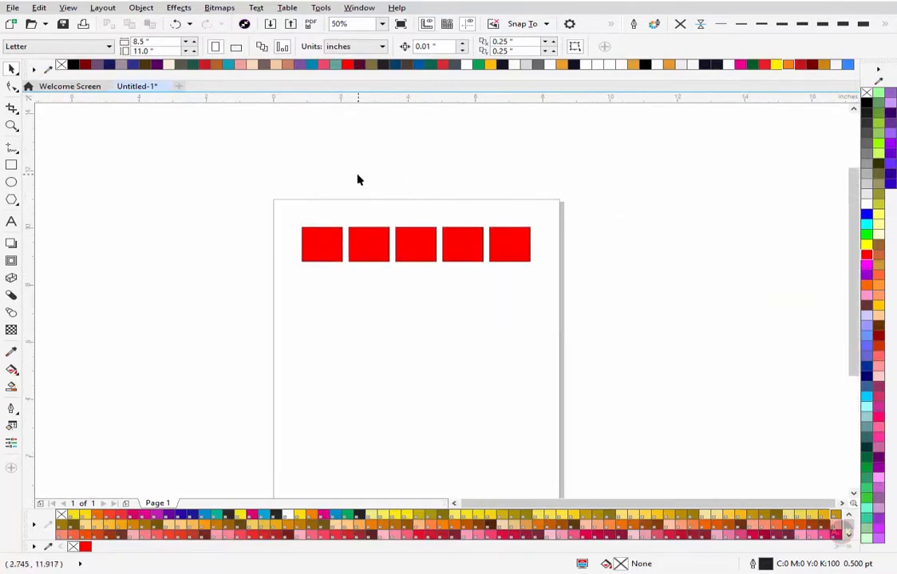
pyautogui.moveTo(275, 199); pyautogui.dragTo(618, 386)
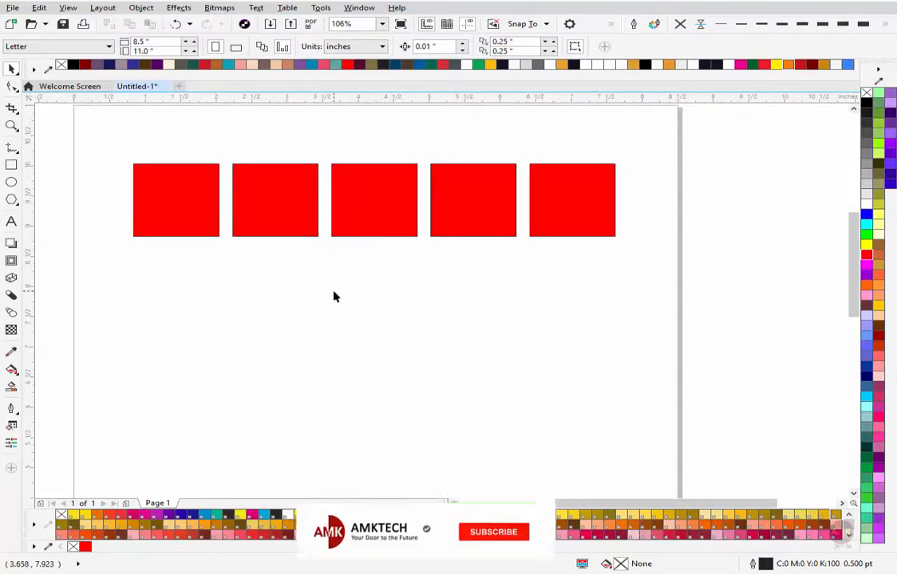
pyautogui.press('F8')
pyautogui.click(318, 314)
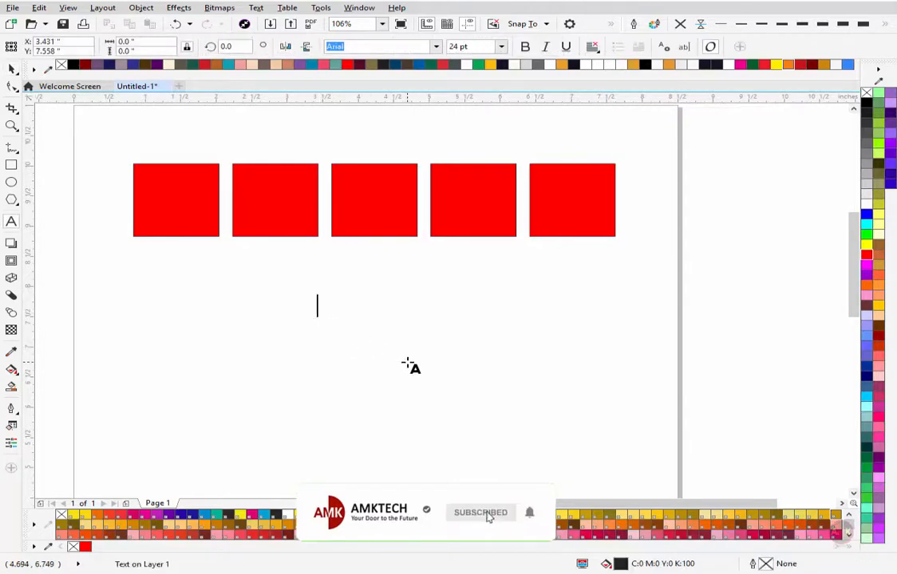
pyautogui.write('AMK')
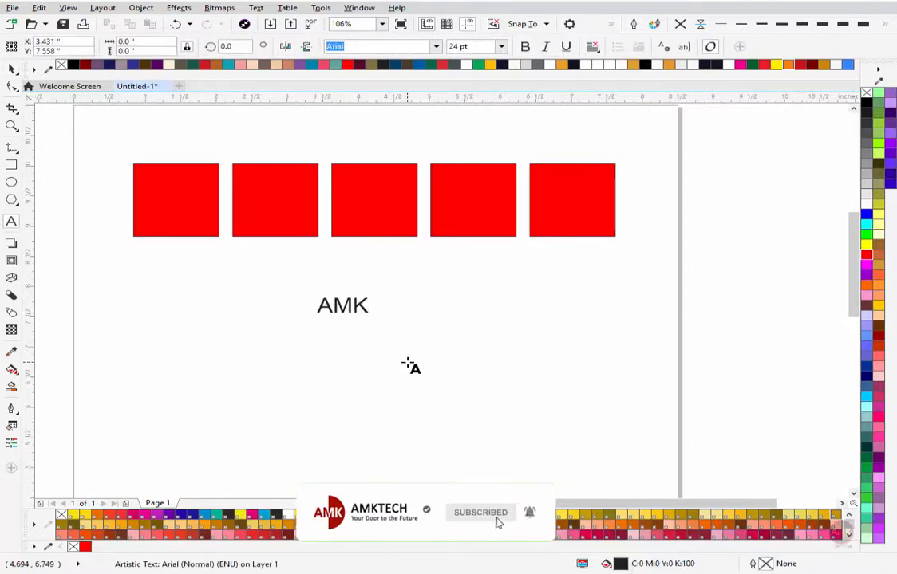
pyautogui.hotkey('ctrl', 'space')
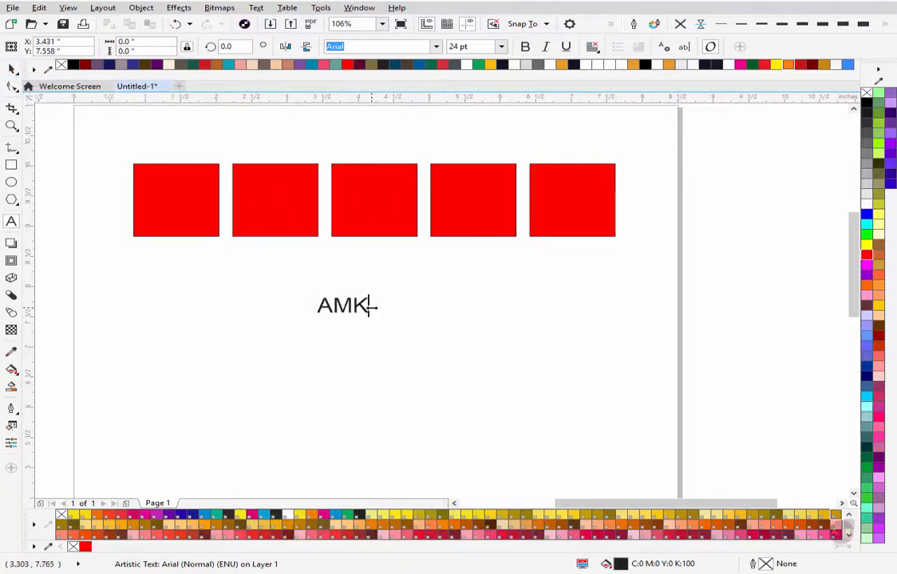
pyautogui.hotkey('ctrl', 'space')
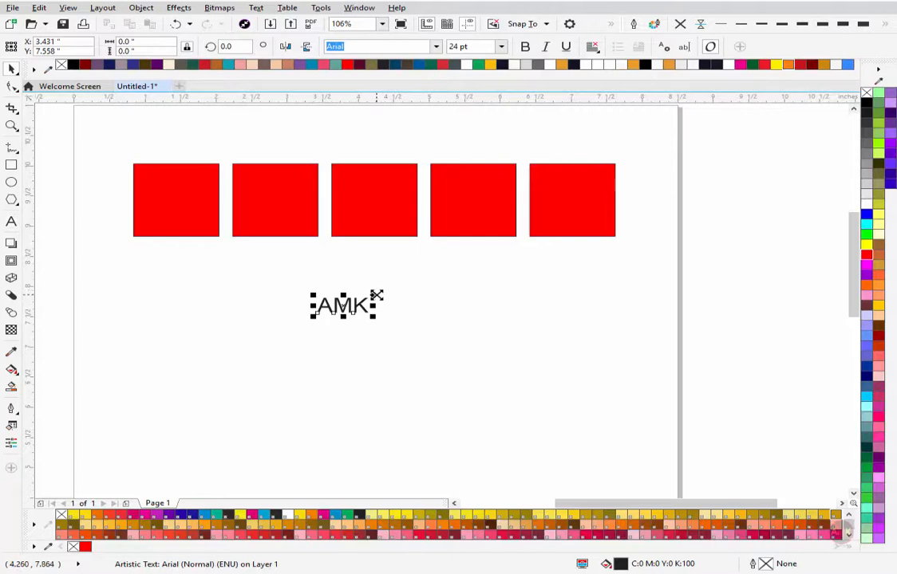
# Step: Enlarge the AMK text to about 4.87 by 1.61 inches and position it just beneath the row of squares
pyautogui.moveTo(376, 296); pyautogui.dragTo(520, 254)
pyautogui.moveTo(475, 287); pyautogui.dragTo(472, 349)
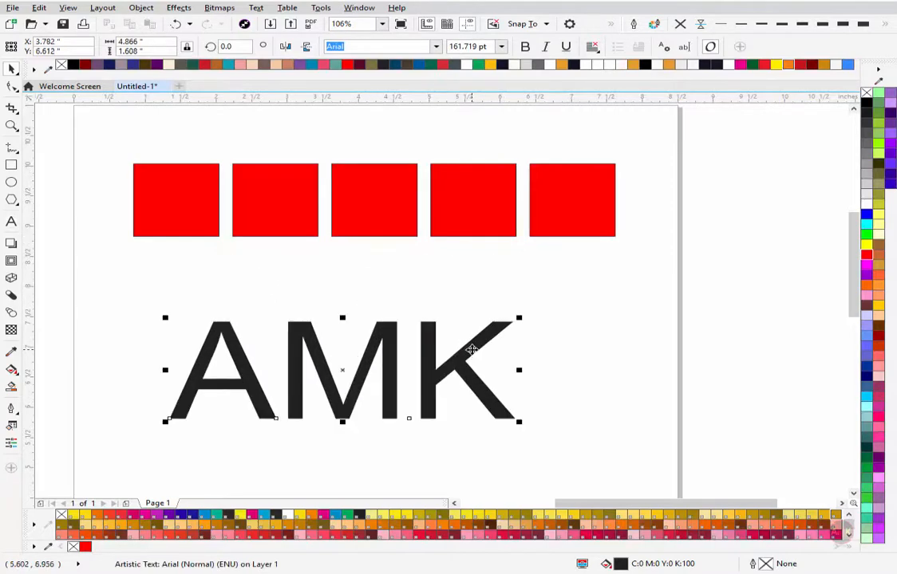
pyautogui.press('F8')
pyautogui.hotkey('ctrl', 'space')
pyautogui.moveTo(472, 349); pyautogui.dragTo(469, 327)
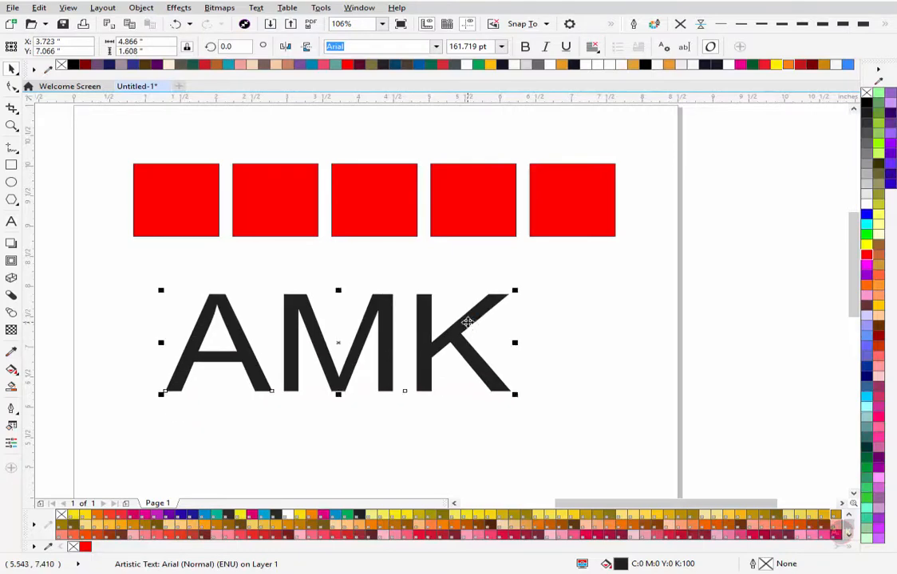
# Step: Fill the AMK text with red, and remove the text from the page
pyautogui.press('F8')
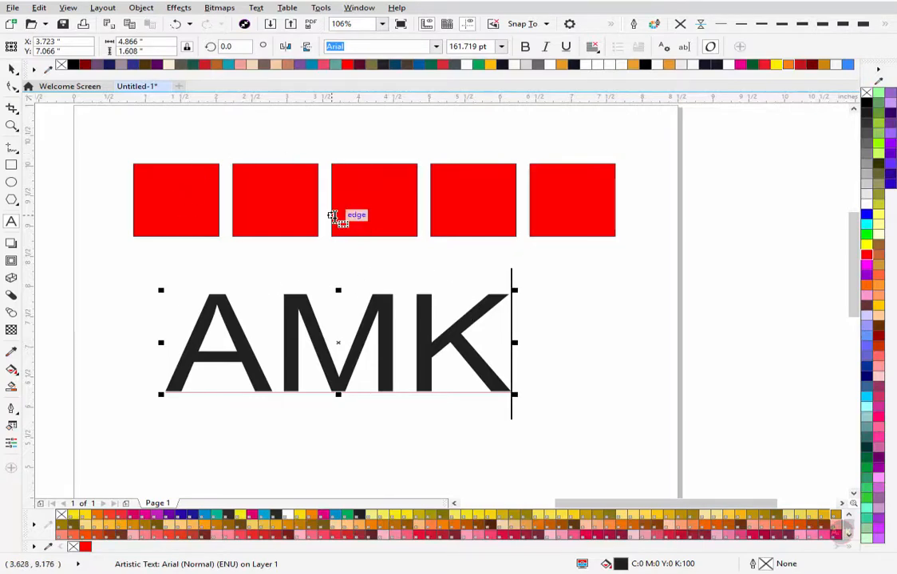
pyautogui.hotkey('ctrl', 'space')
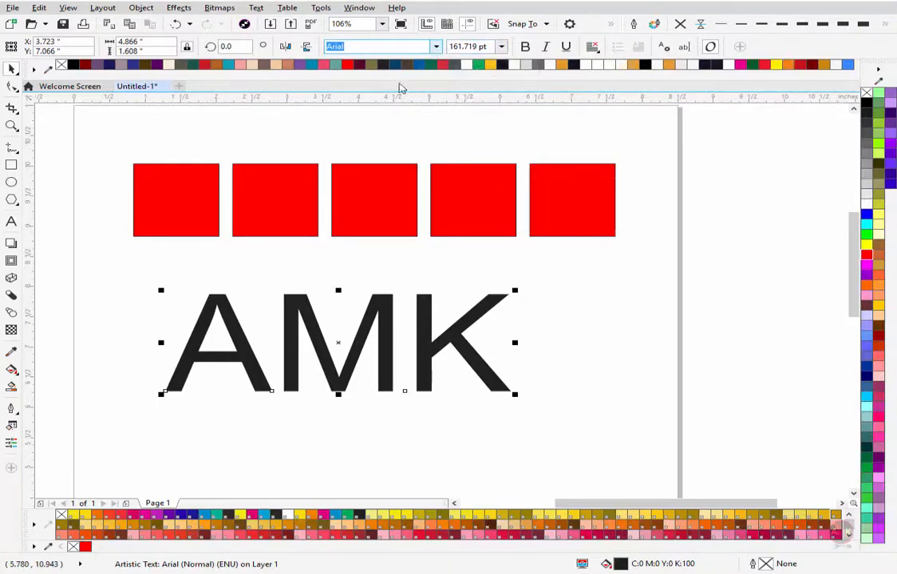
pyautogui.click(744, 232)
pyautogui.click(866, 255)
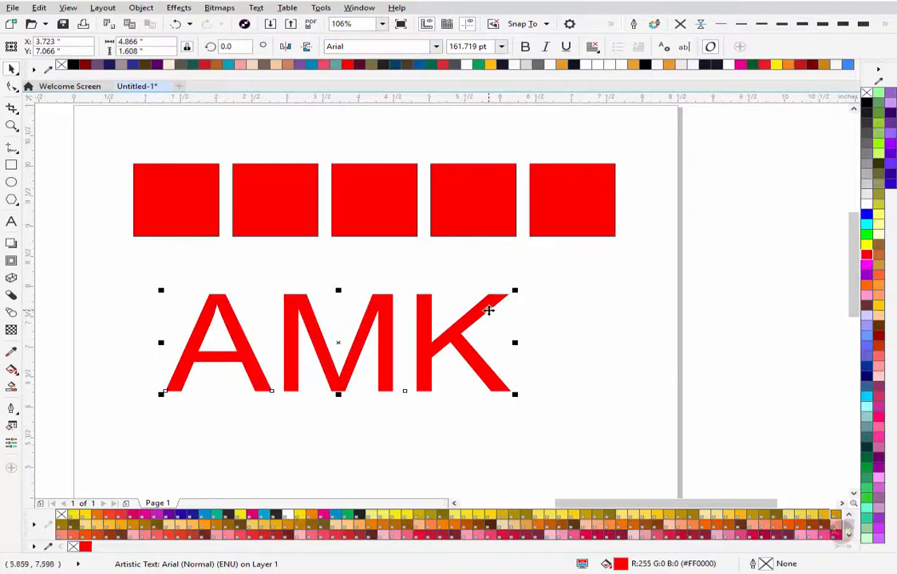
pyautogui.moveTo(489, 310); pyautogui.dragTo(496, 297)
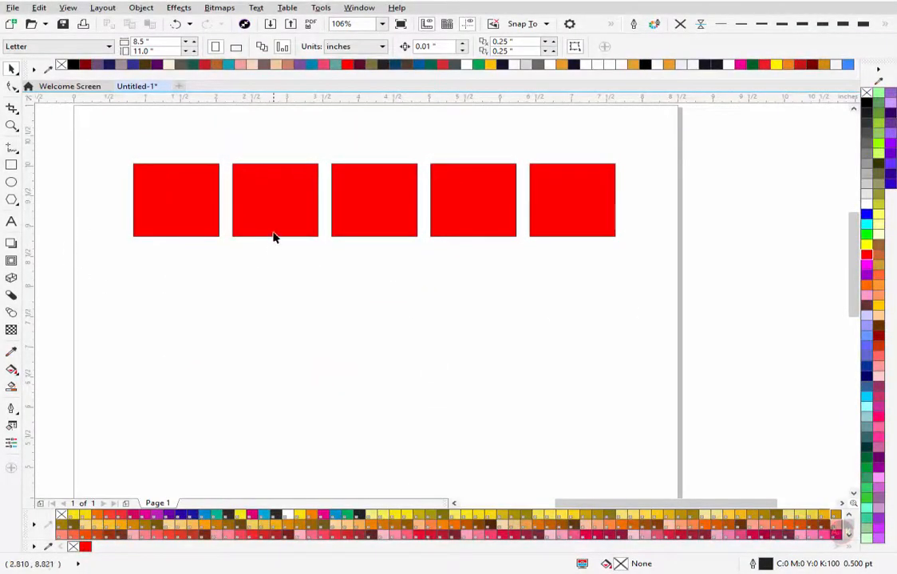
# Step: Place five scattered copies of the red square below the row, and move the row's second, third and fourth squares upward by uneven amounts
pyautogui.click(273, 236)
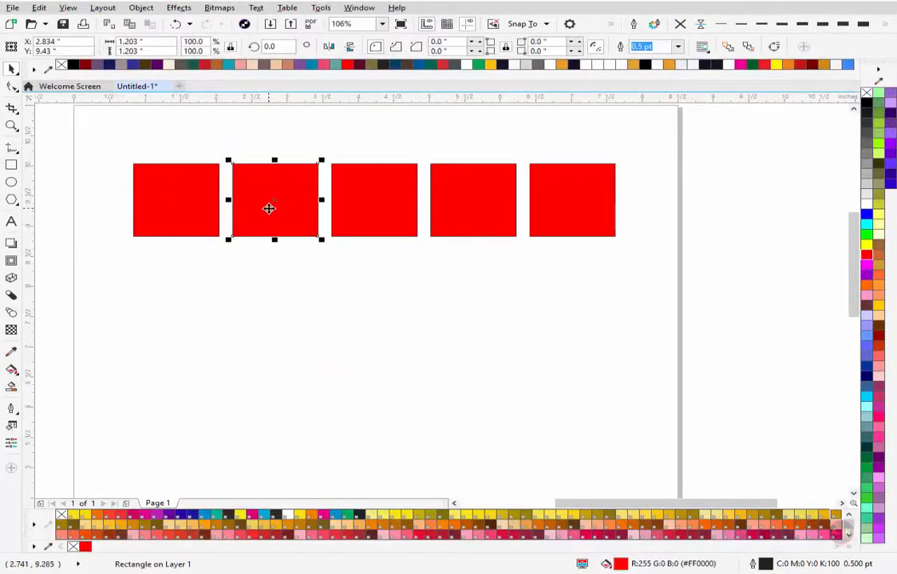
pyautogui.moveTo(268, 208); pyautogui.dragTo(622, 334)
pyautogui.moveTo(488, 182); pyautogui.dragTo(480, 150)
pyautogui.moveTo(389, 192); pyautogui.dragTo(382, 150)
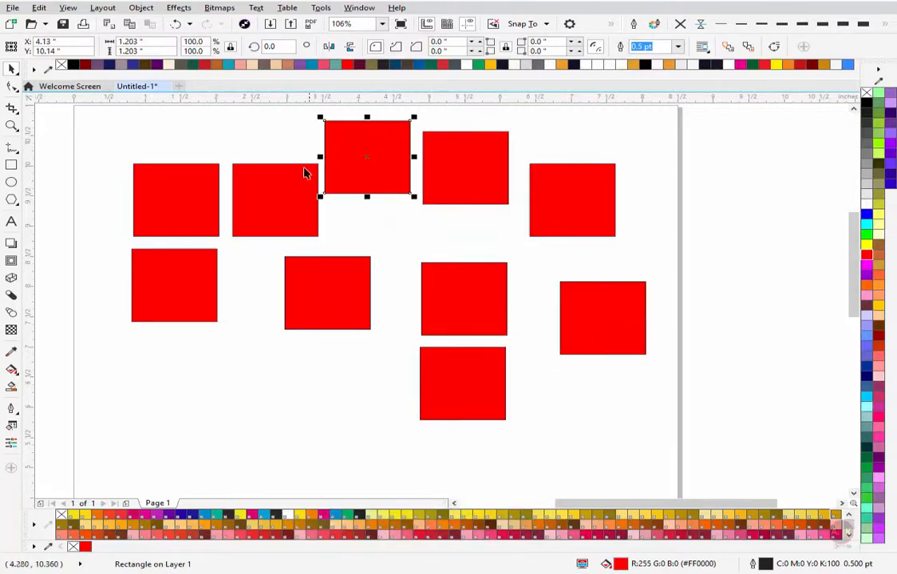
pyautogui.moveTo(274, 197); pyautogui.dragTo(275, 160)
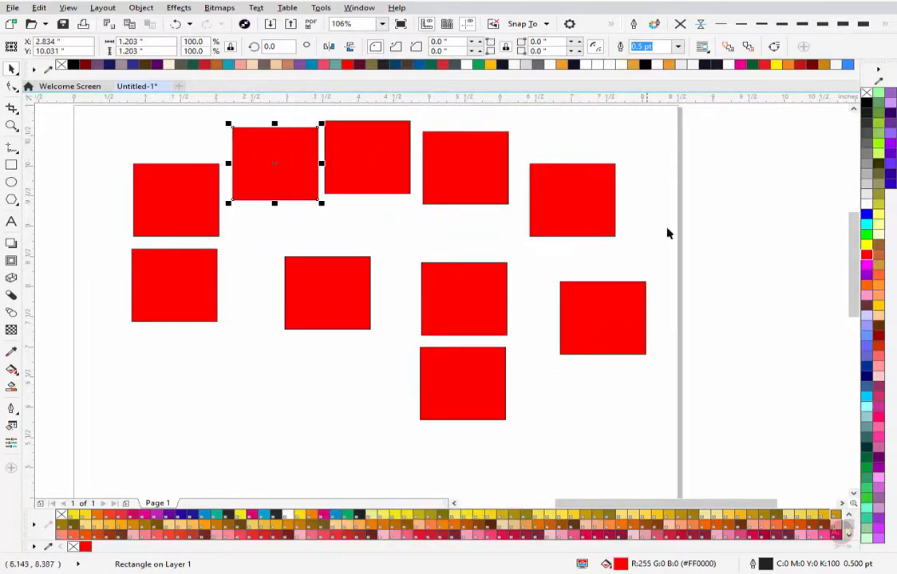
# Step: Align the five squares of the upper row by their top edges, using the first square as the reference
pyautogui.click(688, 120)
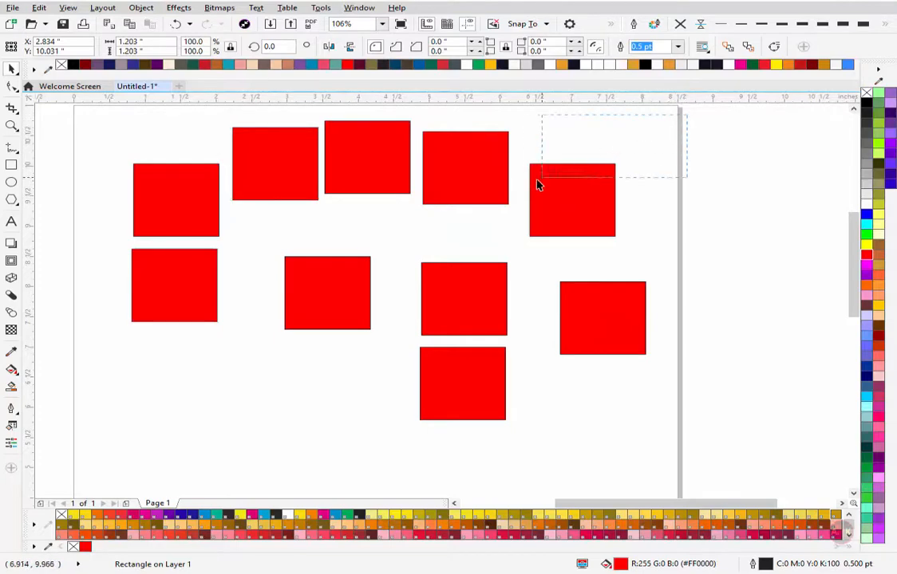
pyautogui.moveTo(537, 185); pyautogui.dragTo(91, 252)
pyautogui.press('t')
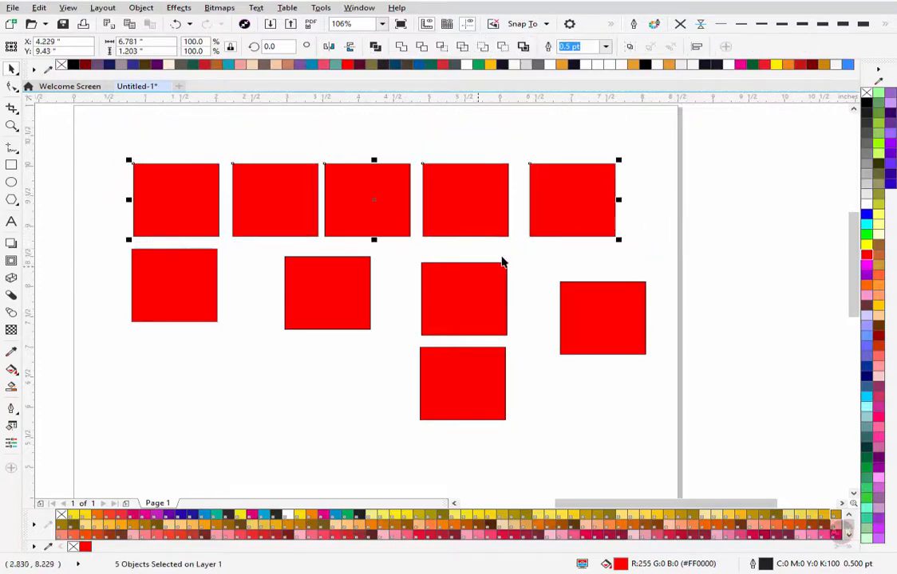
pyautogui.moveTo(263, 193); pyautogui.dragTo(276, 199)
pyautogui.moveTo(331, 190)
pyautogui.mouseDown()
pyautogui.moveTo(431, 170)
pyautogui.moveTo(394, 162)
pyautogui.moveTo(320, 196)
pyautogui.moveTo(322, 206)
pyautogui.mouseUp()
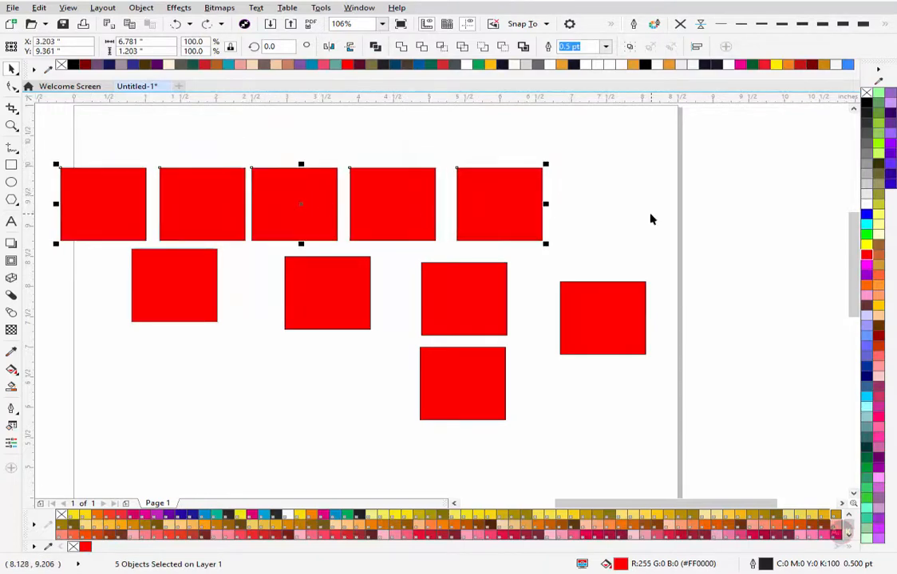
pyautogui.hotkey('ctrl', 'z')
# Step: Shift the leftmost lower square to the right out of line with the row above, and move the two middle lower squares together
pyautogui.click(405, 309)
pyautogui.moveTo(351, 308); pyautogui.dragTo(386, 336)
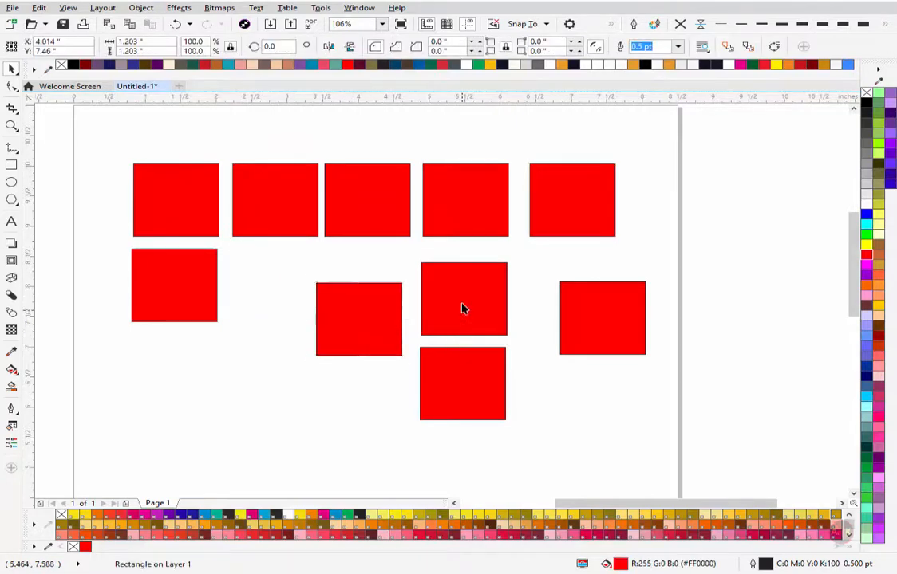
pyautogui.moveTo(463, 308); pyautogui.dragTo(466, 297)
pyautogui.click(472, 375)
pyautogui.moveTo(172, 269); pyautogui.dragTo(227, 281)
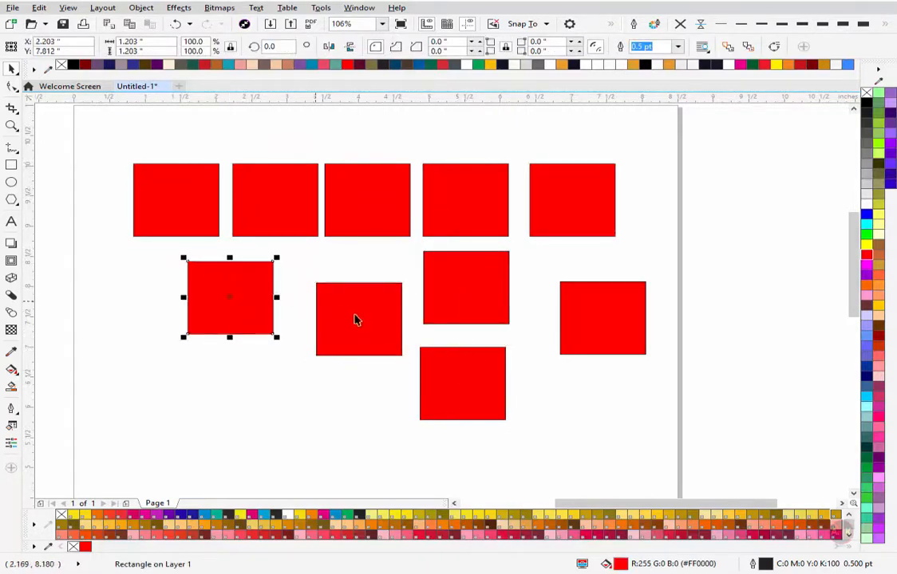
pyautogui.moveTo(356, 319); pyautogui.dragTo(385, 287)
# Step: Align the leftmost lower square with the left edge of the first square in the upper row
pyautogui.click(159, 201)
pyautogui.moveTo(117, 152); pyautogui.dragTo(301, 408)
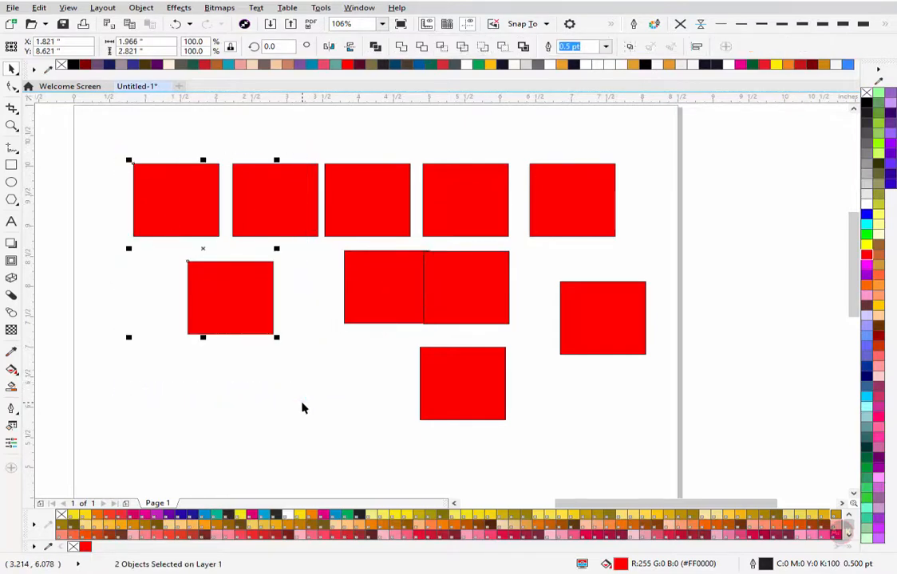
pyautogui.press('l')
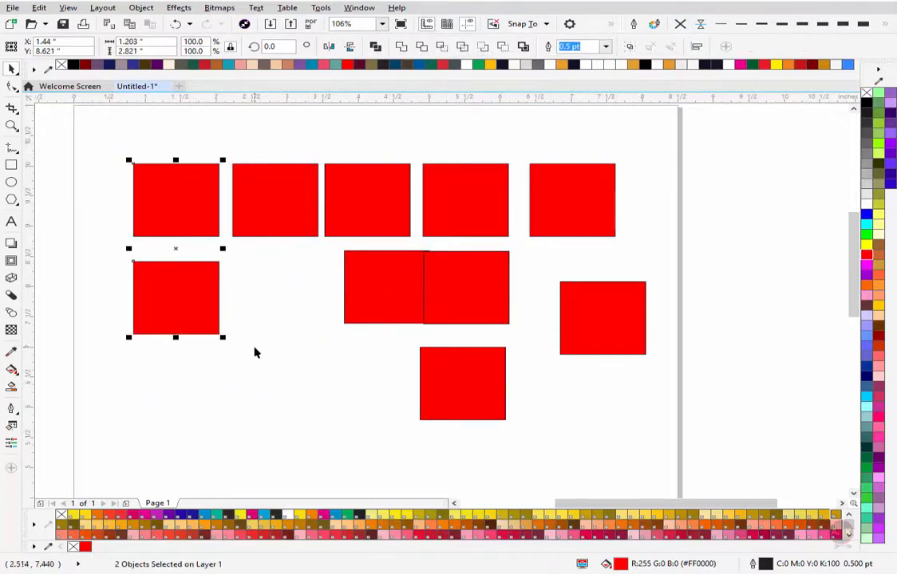
# Step: Copy the leftmost lower square diagonally down to its right, and round the copy's corners to 0.601 inches to make a circle
pyautogui.click(194, 296)
pyautogui.moveTo(194, 296); pyautogui.dragTo(284, 386)
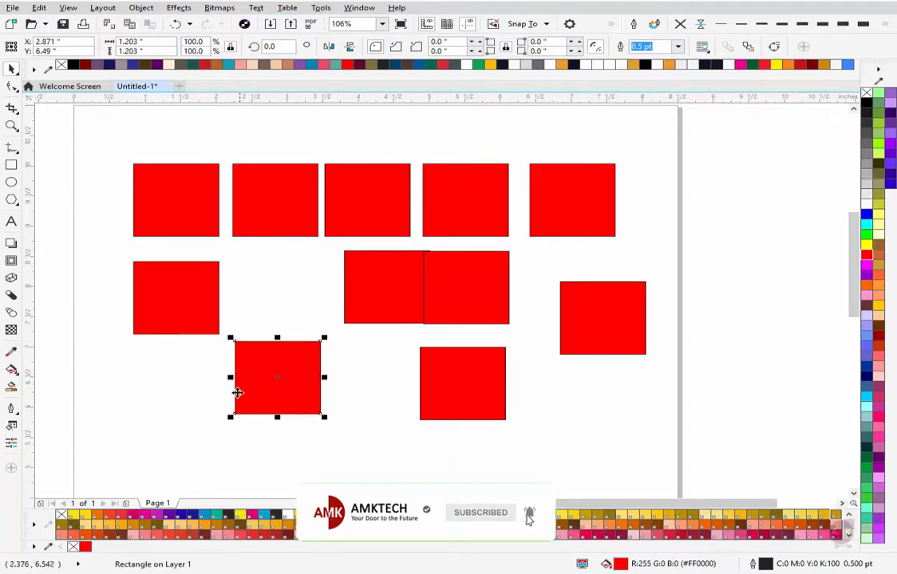
pyautogui.press('z')
pyautogui.moveTo(214, 320); pyautogui.dragTo(354, 434)
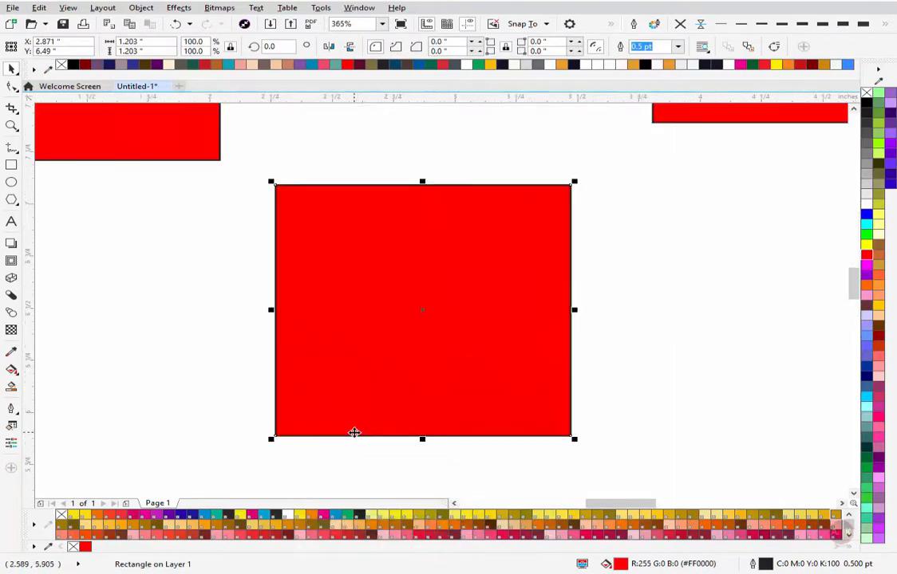
pyautogui.press('F10')
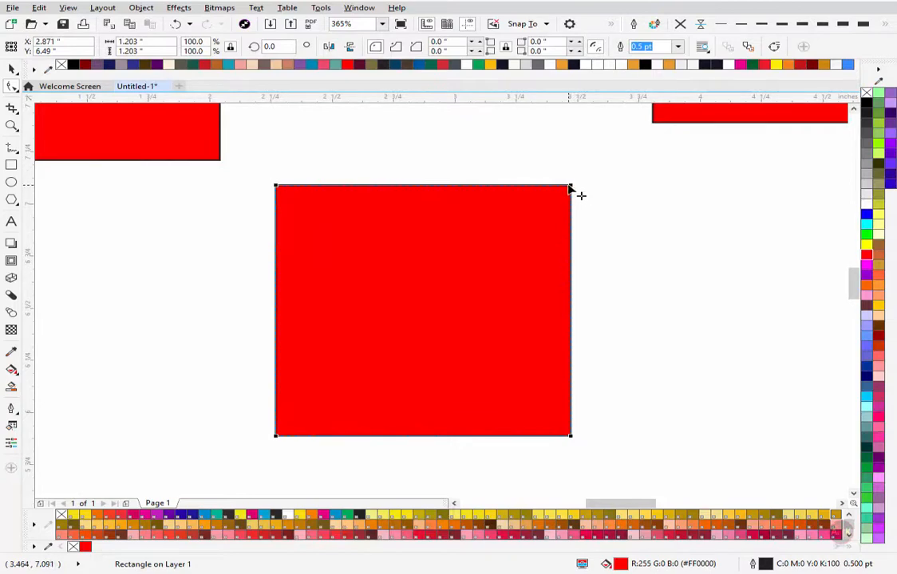
pyautogui.moveTo(570, 189); pyautogui.dragTo(299, 202)
pyautogui.click(12, 68)
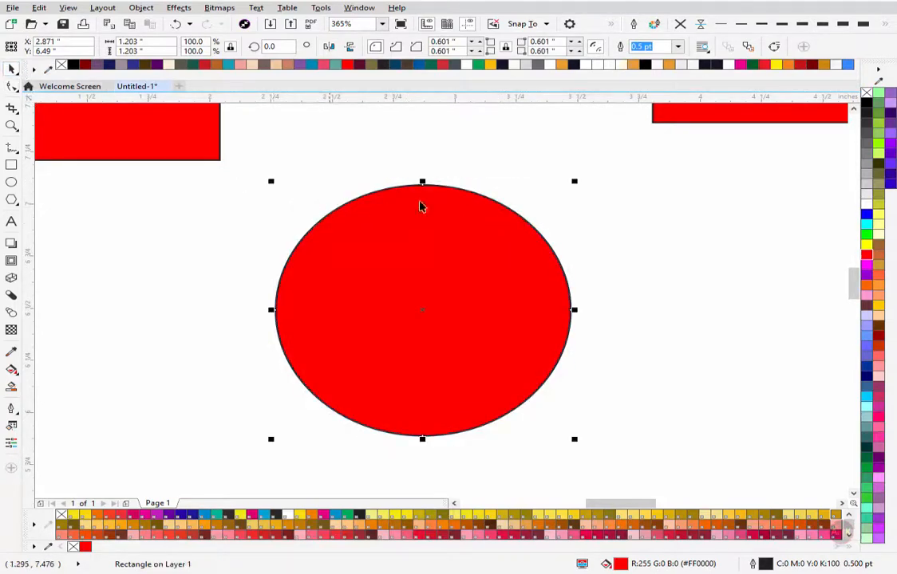
# Step: Fill the circle with yellow, remove its outline, and shift it slightly down to the left
pyautogui.scroll(-2, 540, 267)
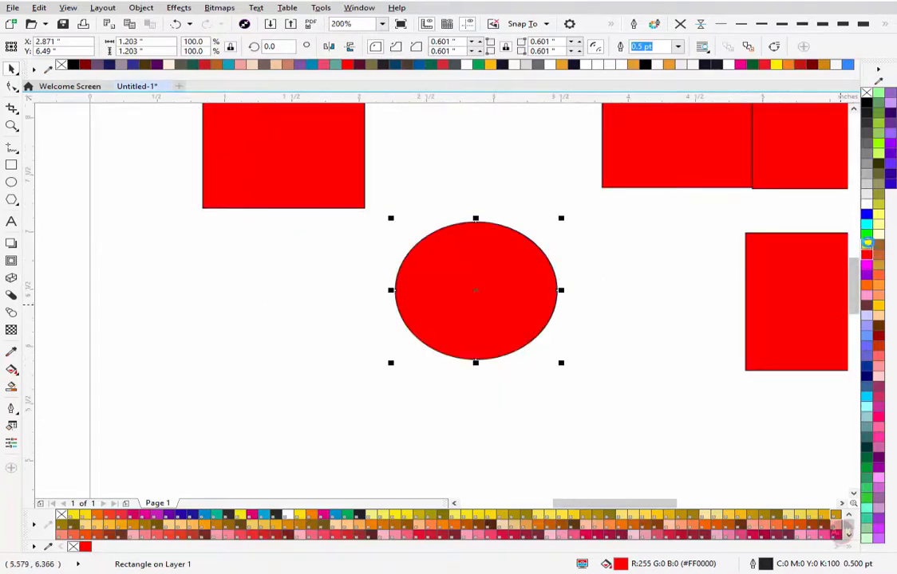
pyautogui.click(866, 245)
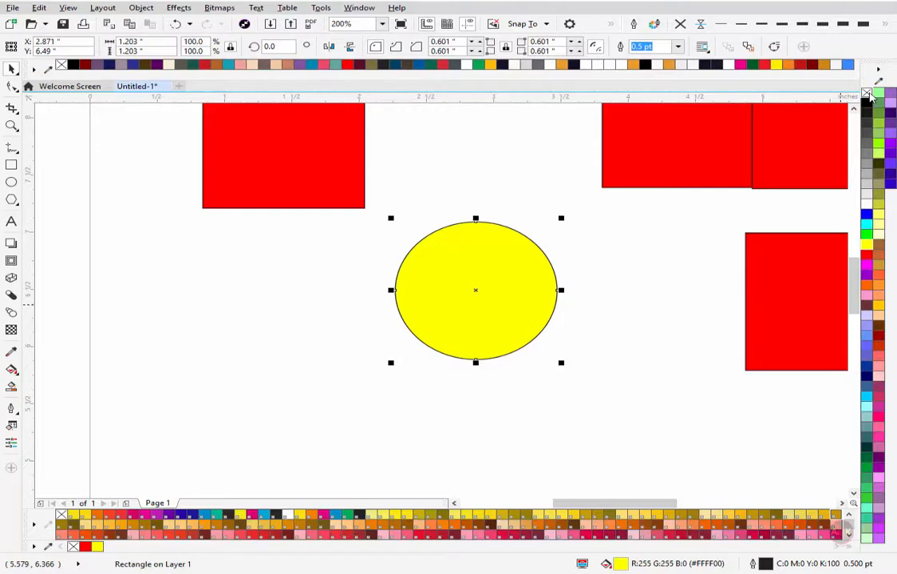
pyautogui.rightClick(868, 94)
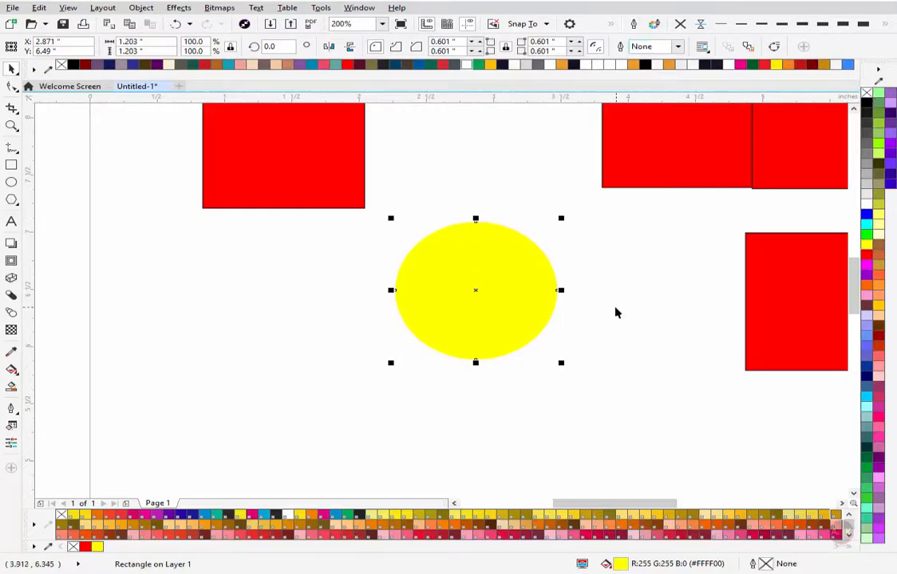
pyautogui.moveTo(483, 309)
pyautogui.mouseDown()
pyautogui.moveTo(430, 316)
pyautogui.moveTo(497, 345)
pyautogui.moveTo(485, 304)
pyautogui.mouseUp()
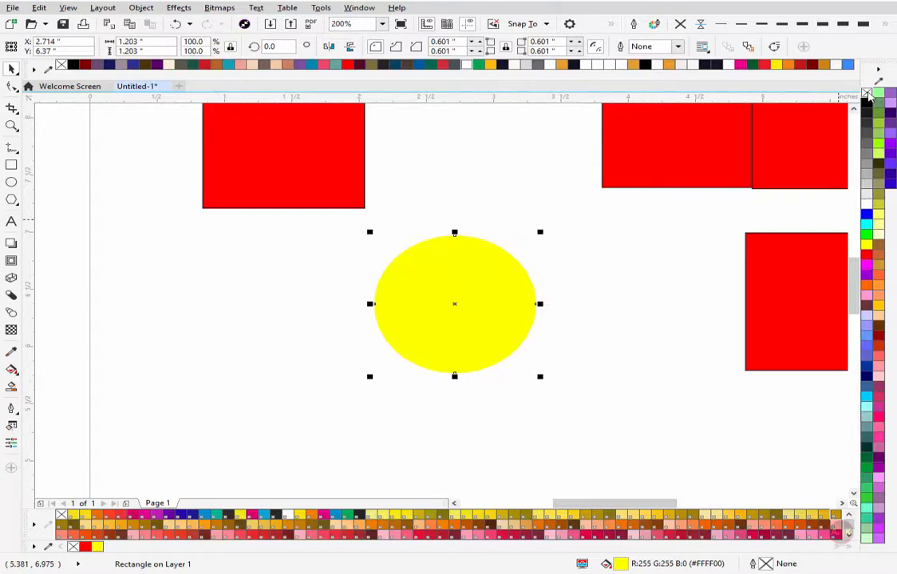
# Step: Remove the circle's yellow fill and select the circle again
pyautogui.click(867, 92)
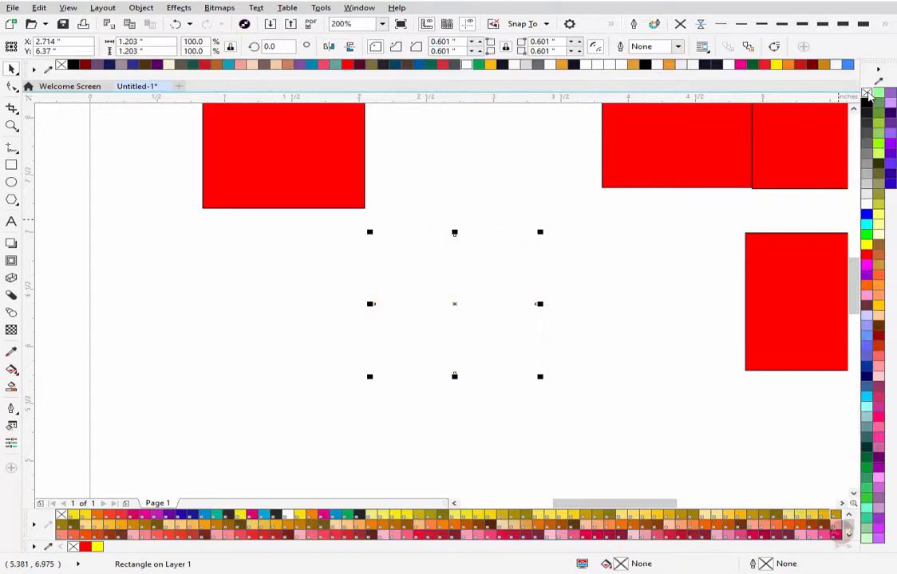
pyautogui.click(595, 275)
pyautogui.click(504, 303)
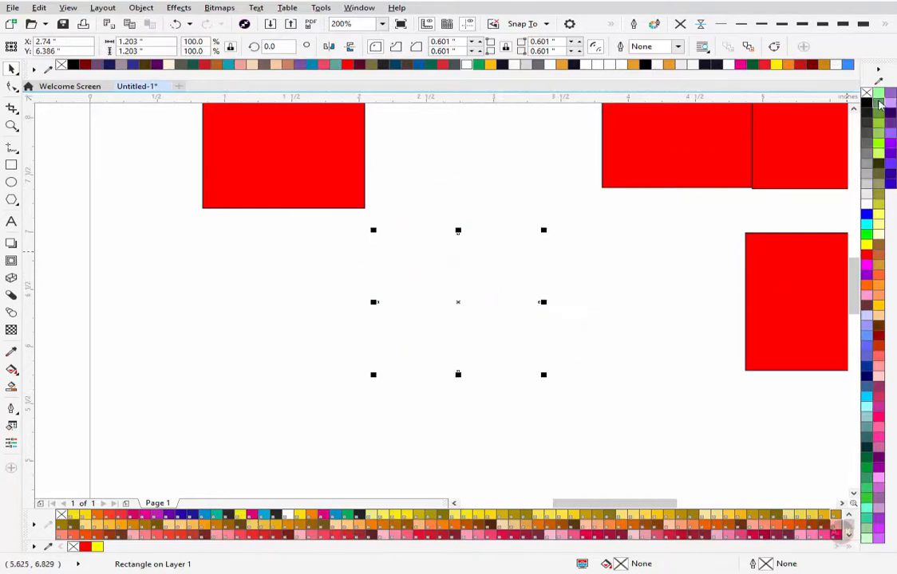
# Step: Try a black and a blue outline on the unfilled circle, and remove the outline again
pyautogui.rightClick(867, 106)
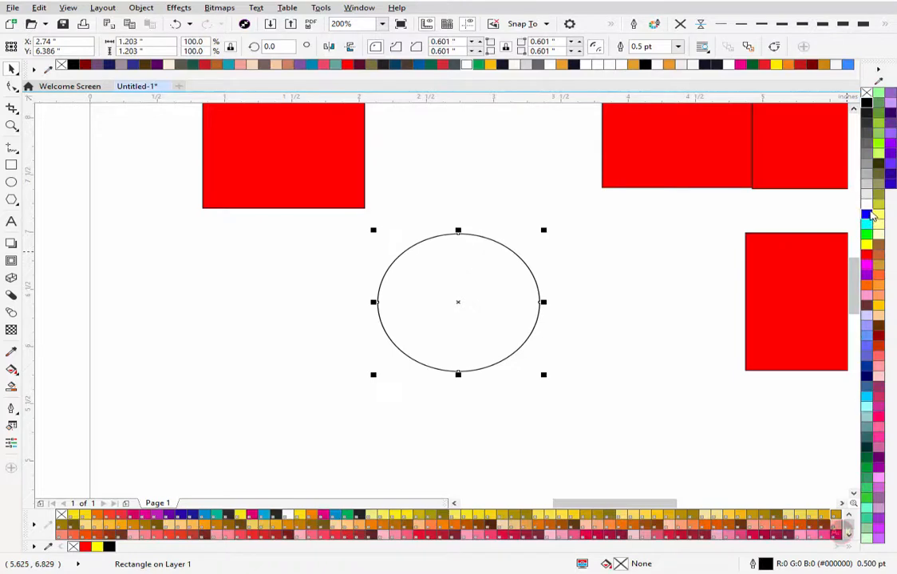
pyautogui.rightClick(868, 213)
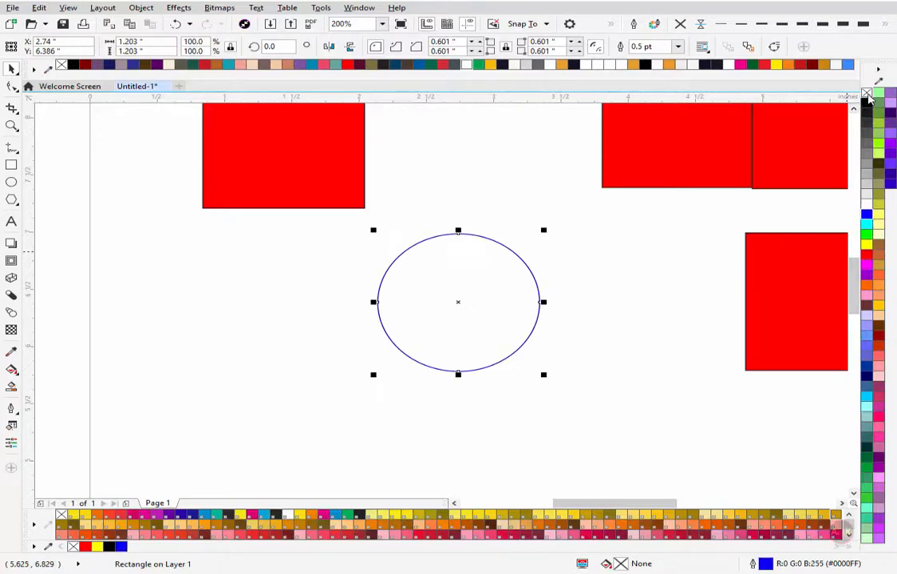
pyautogui.rightClick(866, 92)
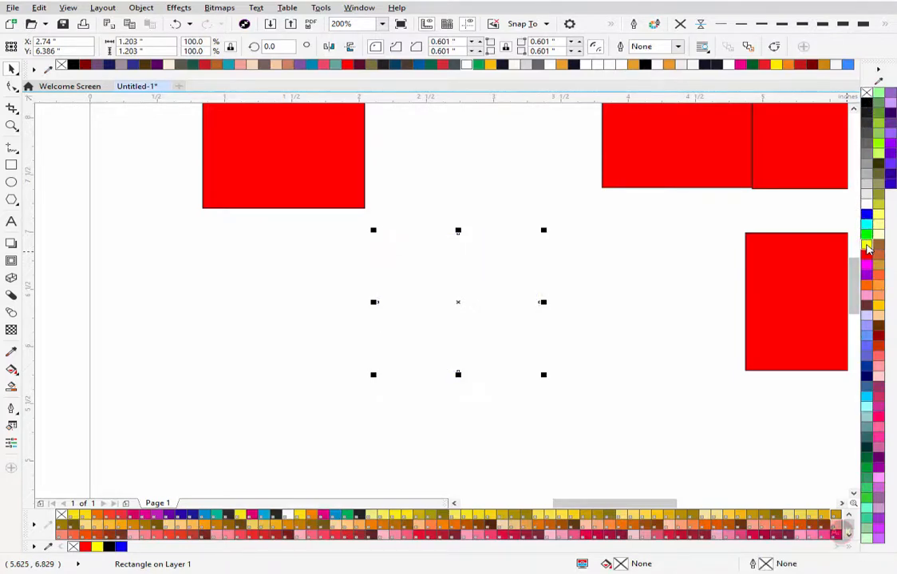
# Step: Fill the circle with yellow, and center it horizontally and vertically on the left red square after lowering that square beside it
pyautogui.click(868, 249)
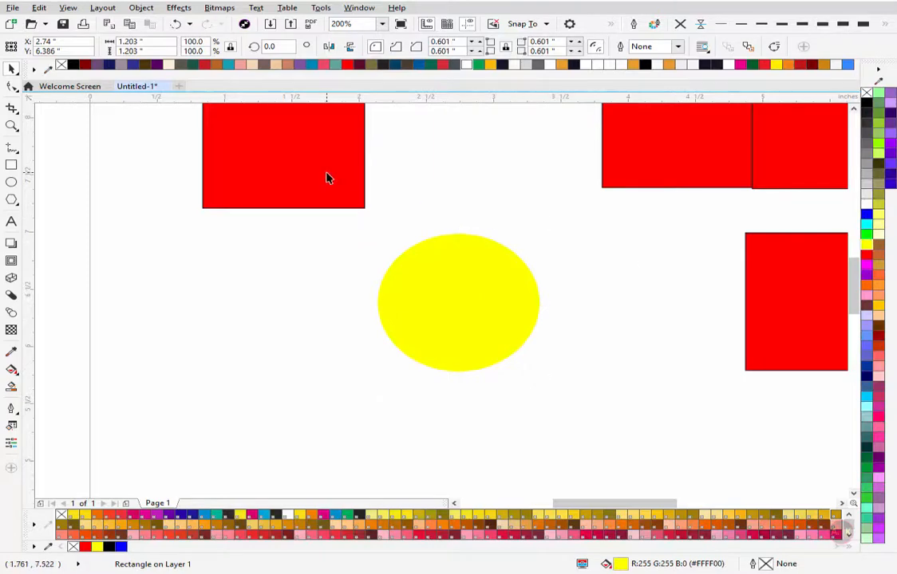
pyautogui.moveTo(326, 178); pyautogui.dragTo(304, 245)
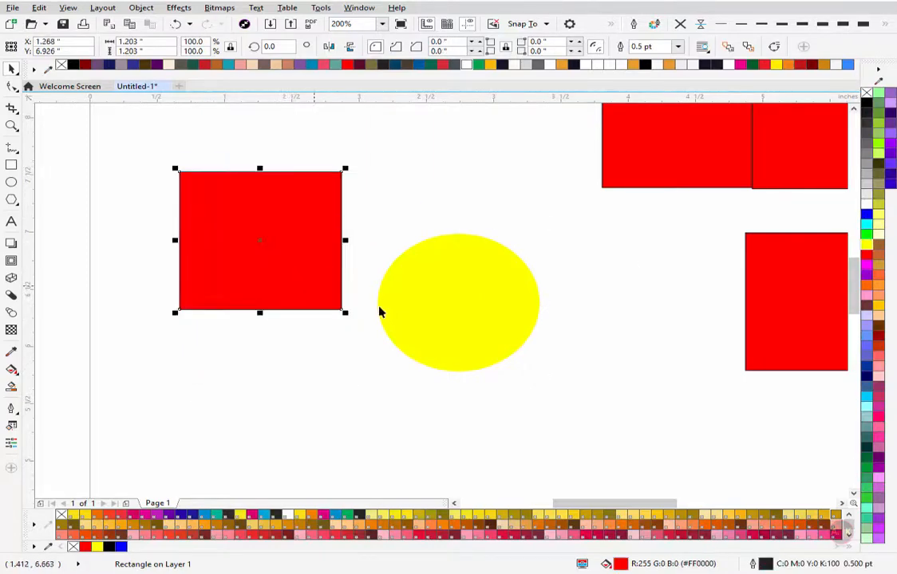
pyautogui.click(451, 307)
pyautogui.keyDown('shift'); pyautogui.click(304, 233); pyautogui.keyUp('shift')
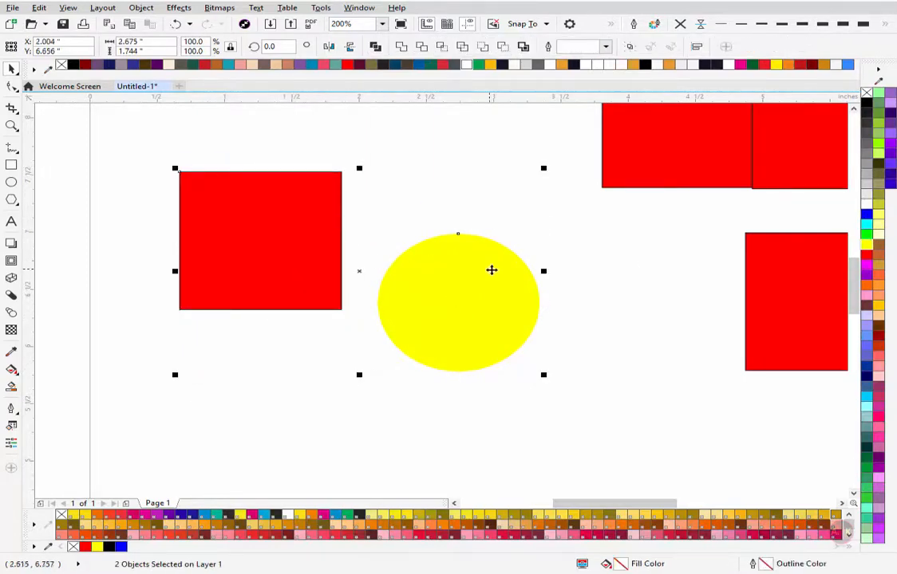
pyautogui.click(472, 295)
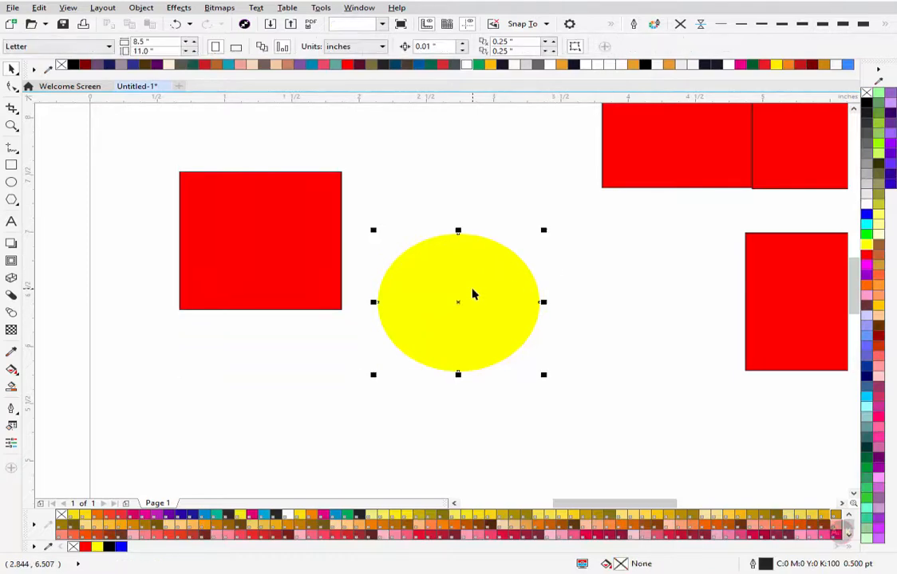
pyautogui.keyDown('shift'); pyautogui.click(288, 238); pyautogui.keyUp('shift')
pyautogui.press('c')
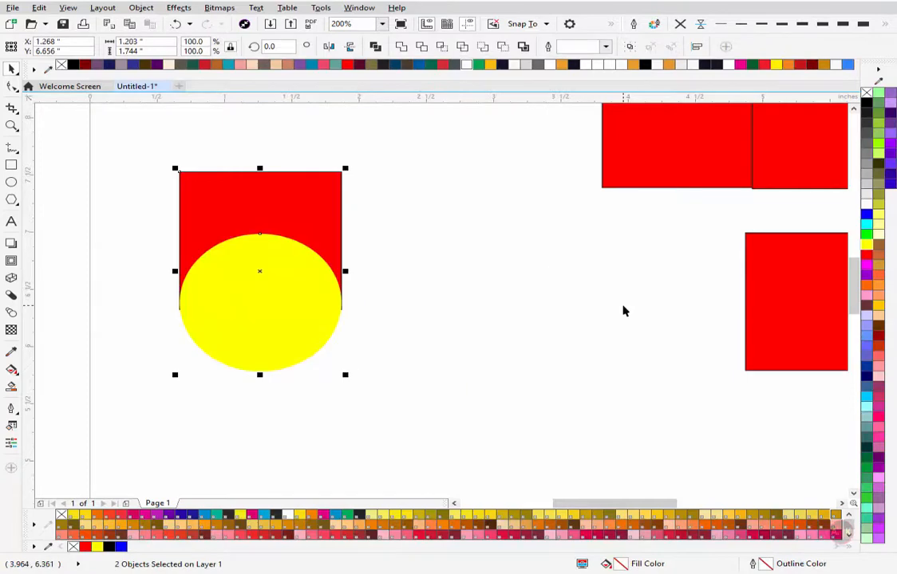
pyautogui.press('e')
pyautogui.click(479, 313)
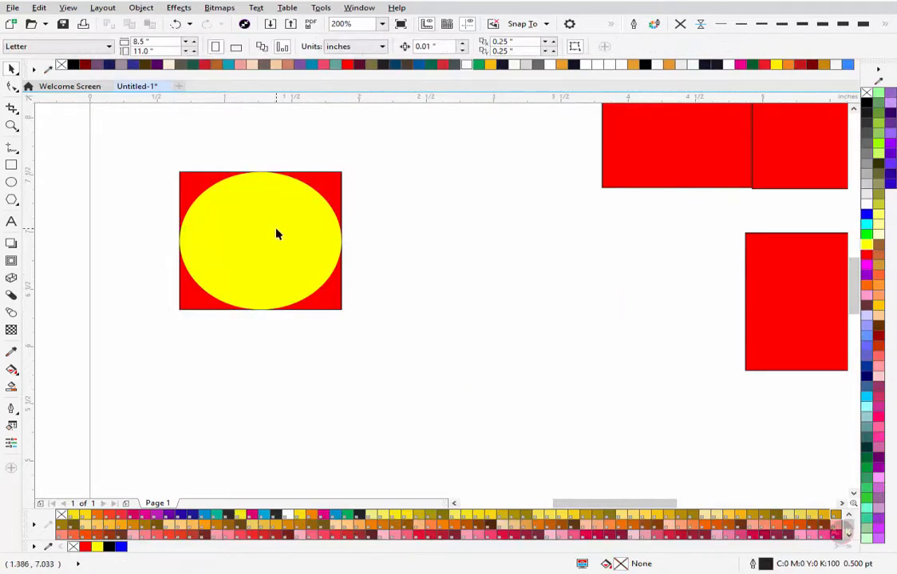
# Step: Scale the yellow circle about its center to a 1.147-inch circle with a smaller concentric copy inside the red square
pyautogui.press('F4')
pyautogui.press('z')
pyautogui.moveTo(241, 316); pyautogui.dragTo(114, 477)
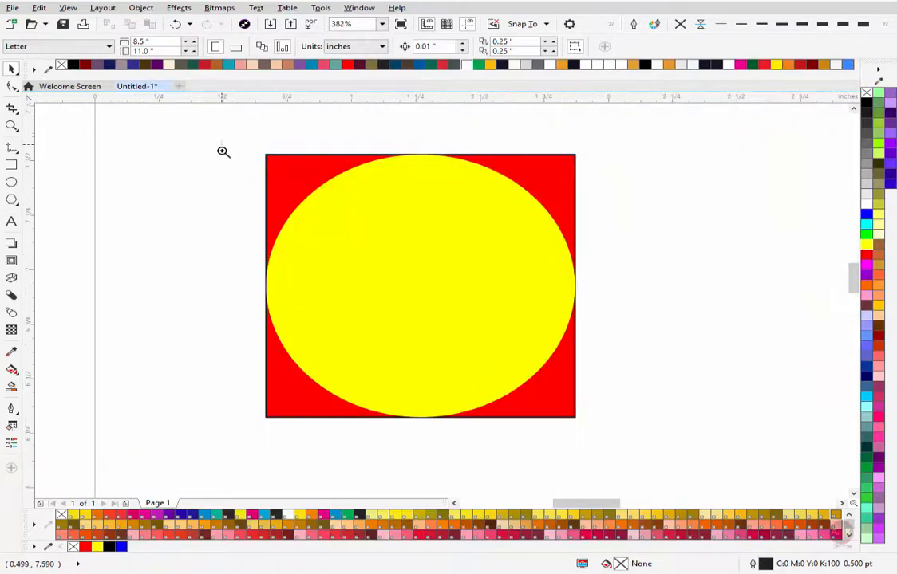
pyautogui.moveTo(222, 151); pyautogui.dragTo(716, 464)
pyautogui.press('space')
pyautogui.click(478, 278)
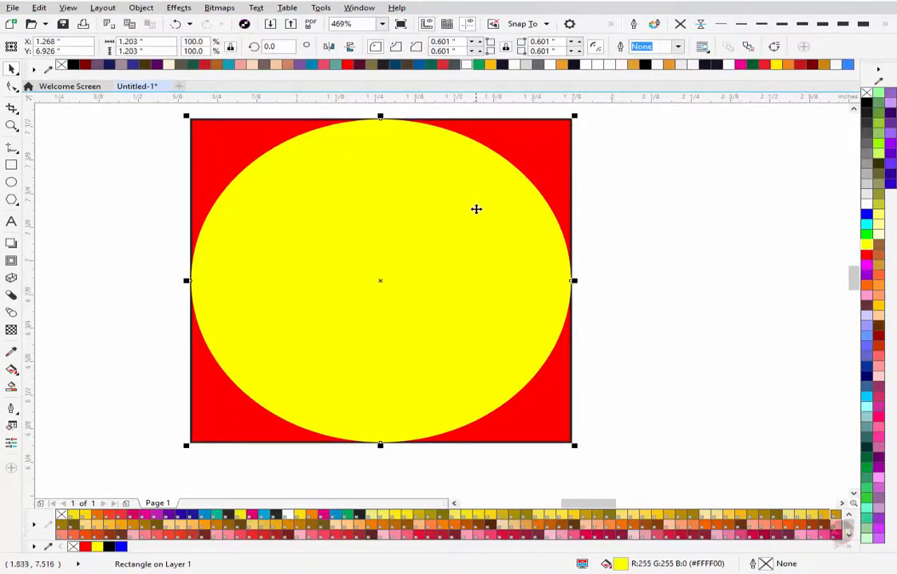
pyautogui.click(476, 209)
pyautogui.moveTo(483, 206); pyautogui.dragTo(432, 255)
pyautogui.press('Escape')
pyautogui.moveTo(574, 117)
pyautogui.mouseDown()
pyautogui.moveTo(544, 136)
pyautogui.moveTo(574, 126)
pyautogui.mouseUp()
pyautogui.click(637, 229)
pyautogui.click(453, 245)
pyautogui.moveTo(527, 243); pyautogui.dragTo(597, 246)
pyautogui.press('Escape')
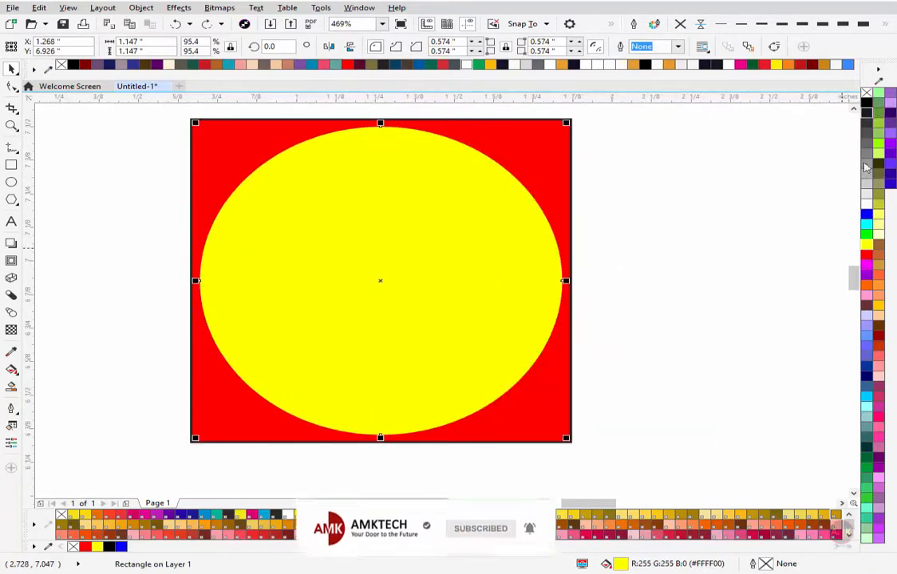
# Step: Give the 1.147-inch outer circle a yellow outline and remove its fill, keeping the ring centered on the square
pyautogui.rightClick(867, 244)
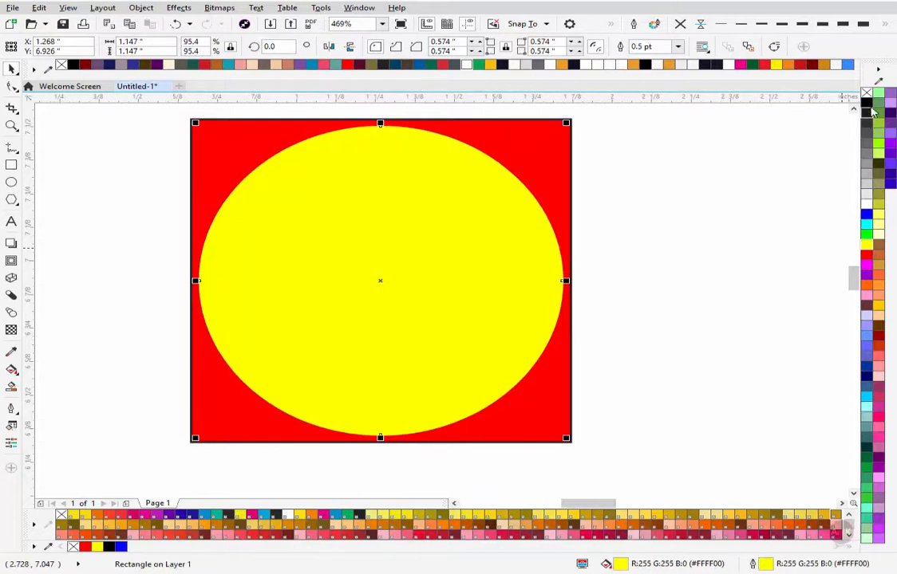
pyautogui.click(867, 93)
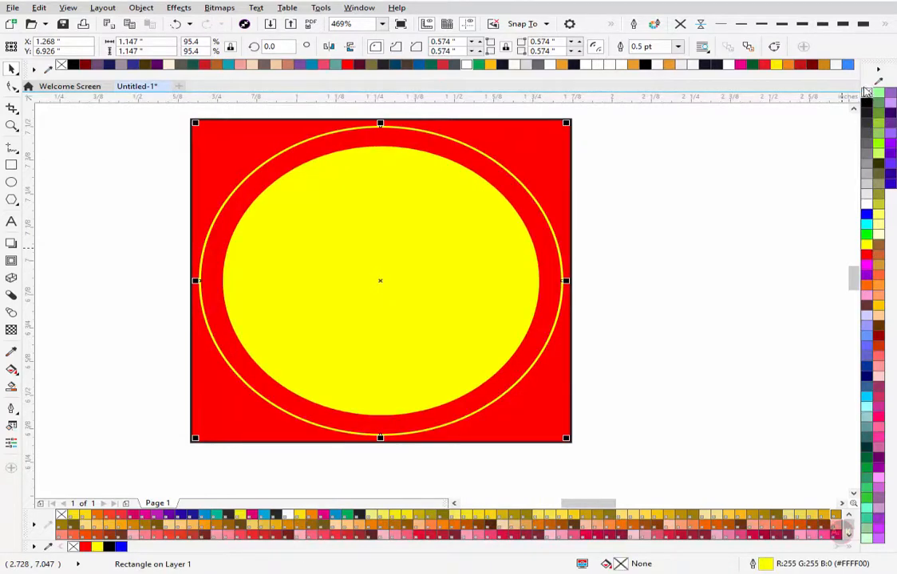
pyautogui.moveTo(396, 132); pyautogui.dragTo(179, 122)
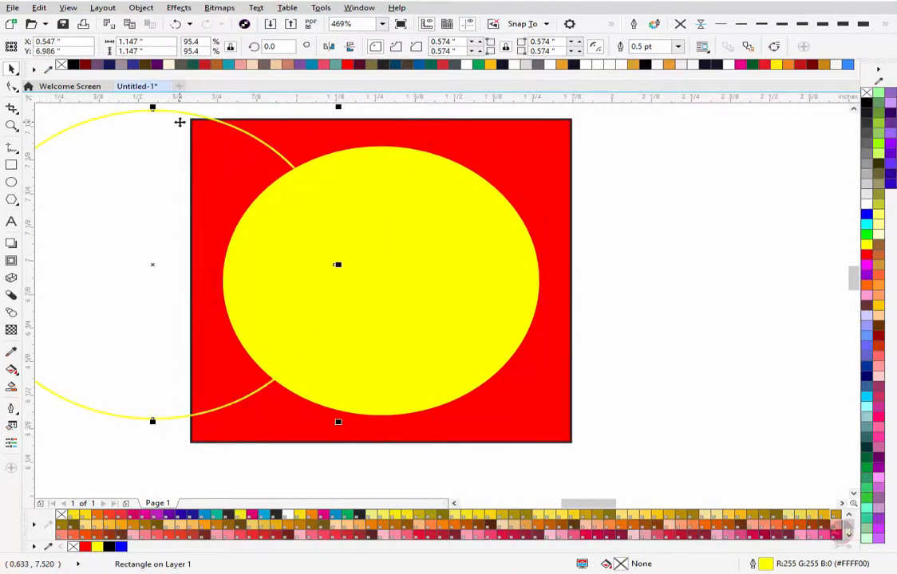
pyautogui.press('p')
# Step: Try a 12.0 pt outline width on the yellow ring and undo it
pyautogui.click(677, 46)
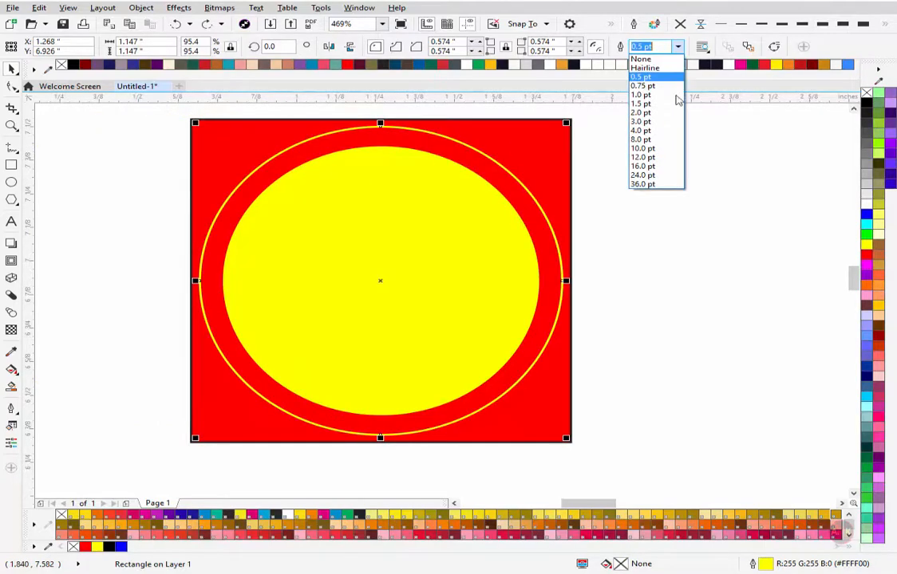
pyautogui.click(655, 158)
pyautogui.hotkey('ctrl', 'z')
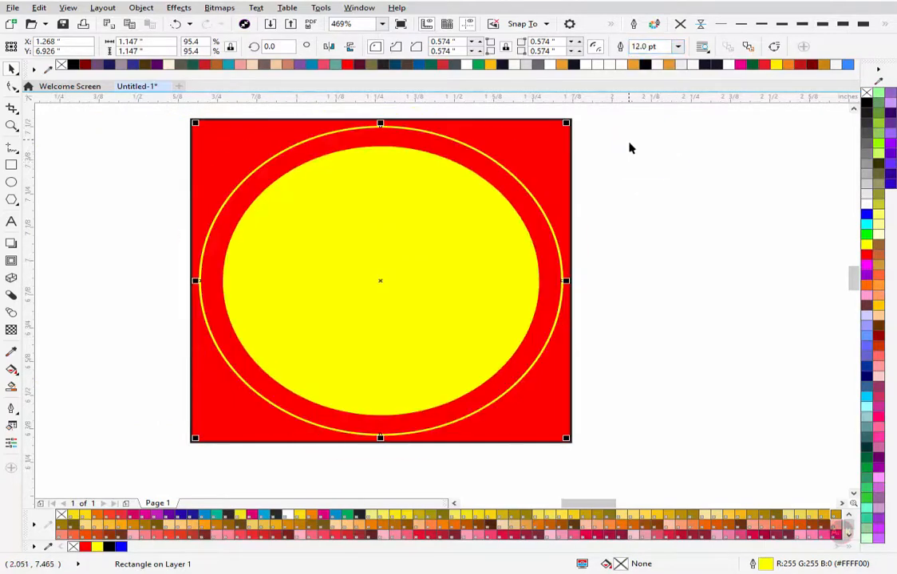
# Step: Set the ring's outline to 8.0 pt with rounded corners and round line caps, placed behind the fill and scaling with the object
pyautogui.press('F12')
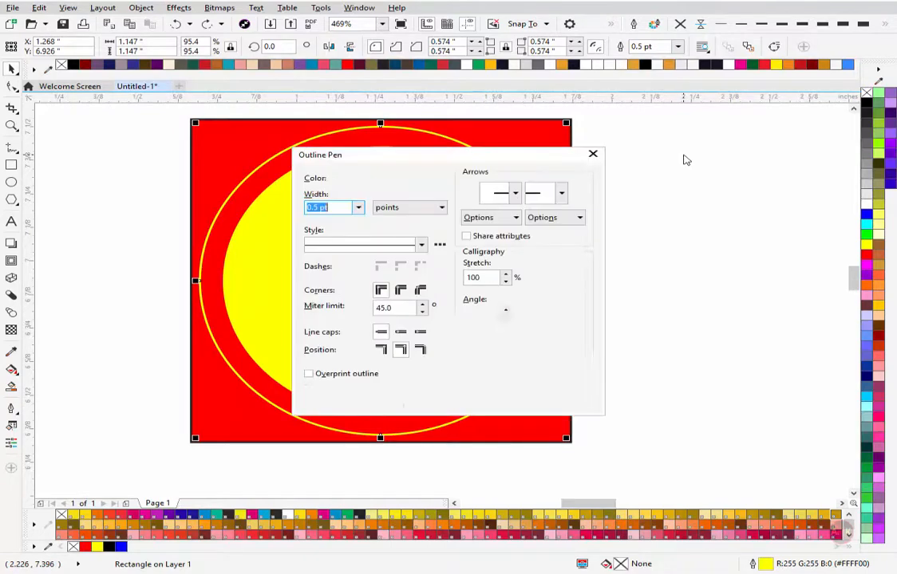
pyautogui.click(400, 290)
pyautogui.click(400, 332)
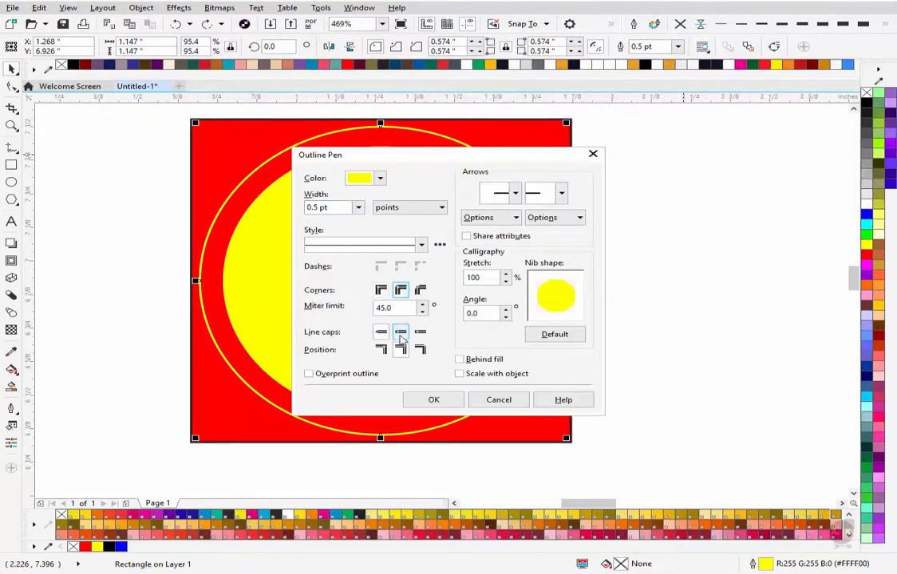
pyautogui.click(460, 360)
pyautogui.click(469, 375)
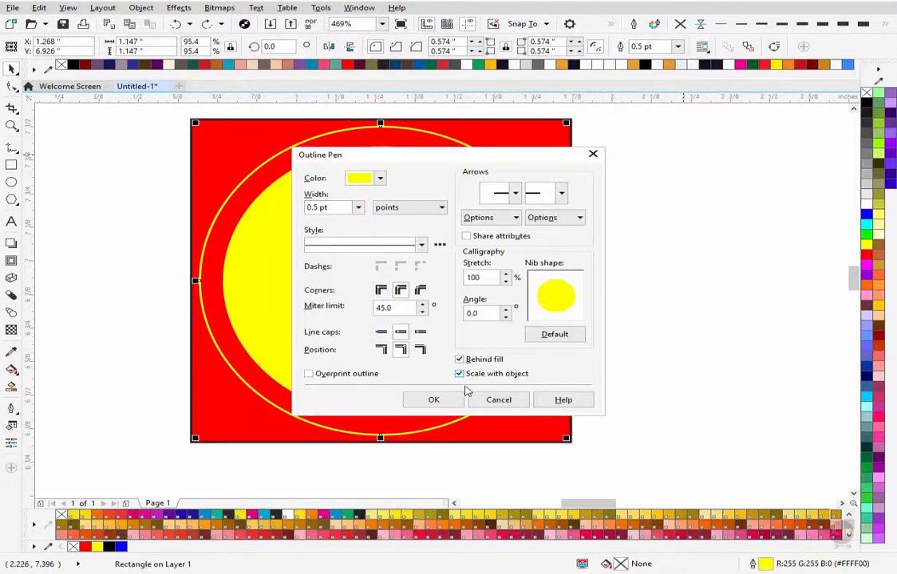
pyautogui.click(359, 207)
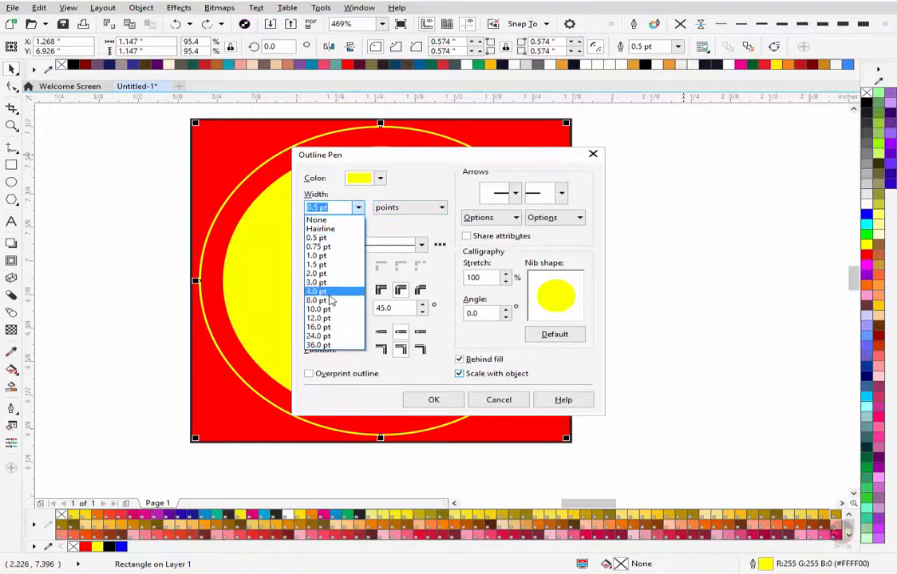
pyautogui.click(330, 302)
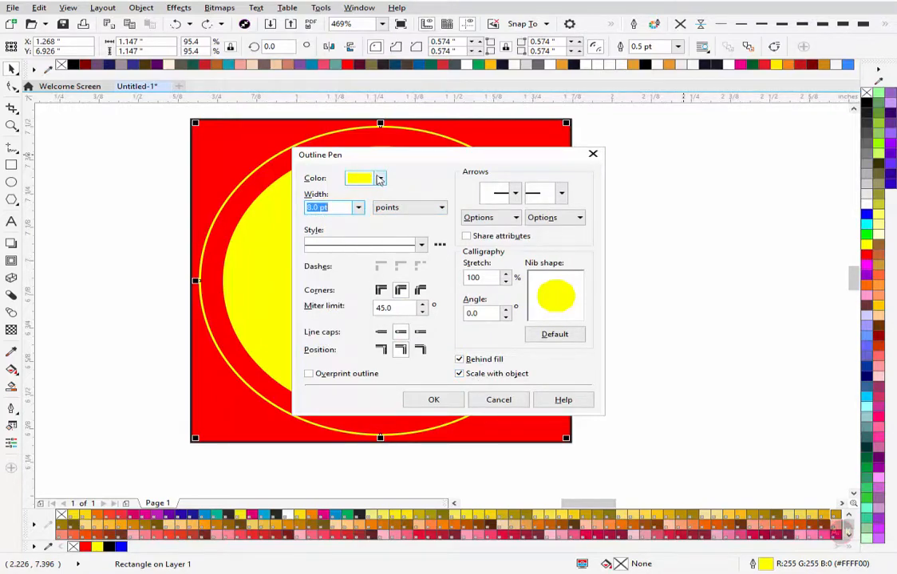
pyautogui.click(434, 399)
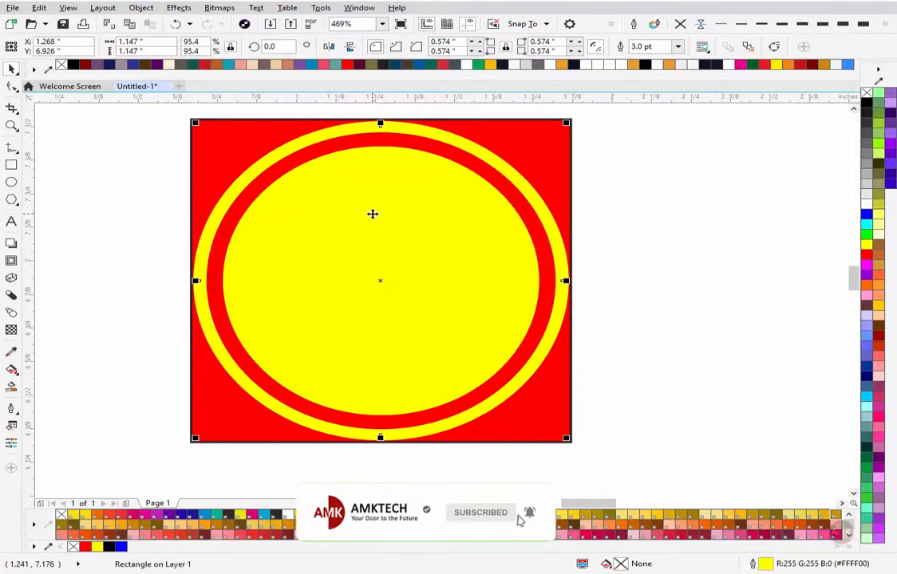
# Step: Try a dotted line style on the yellow ring's outline
pyautogui.press('F12')
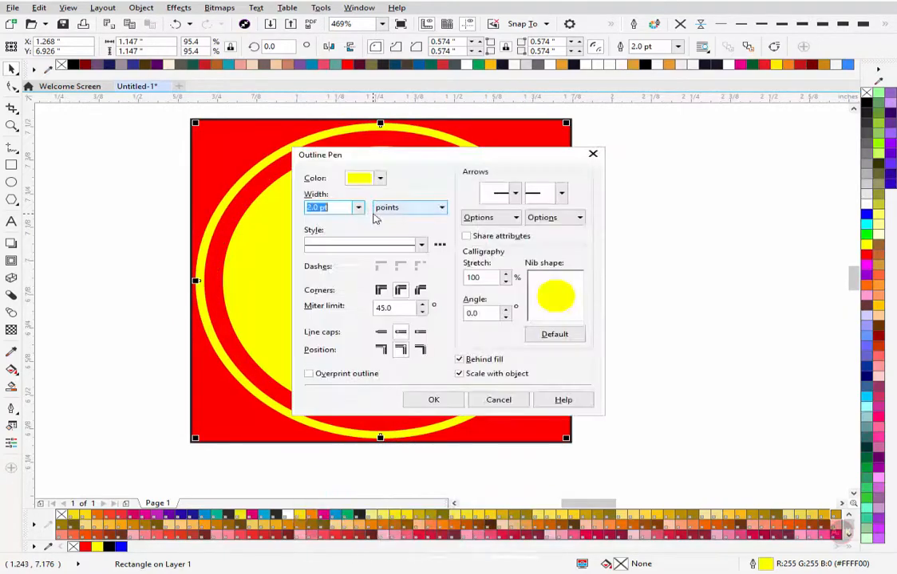
pyautogui.click(422, 243)
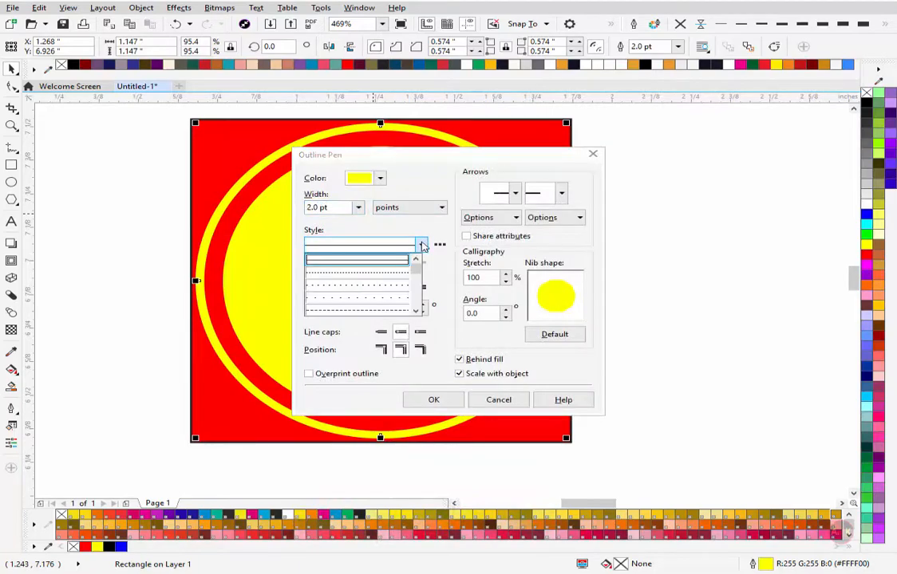
pyautogui.click(367, 284)
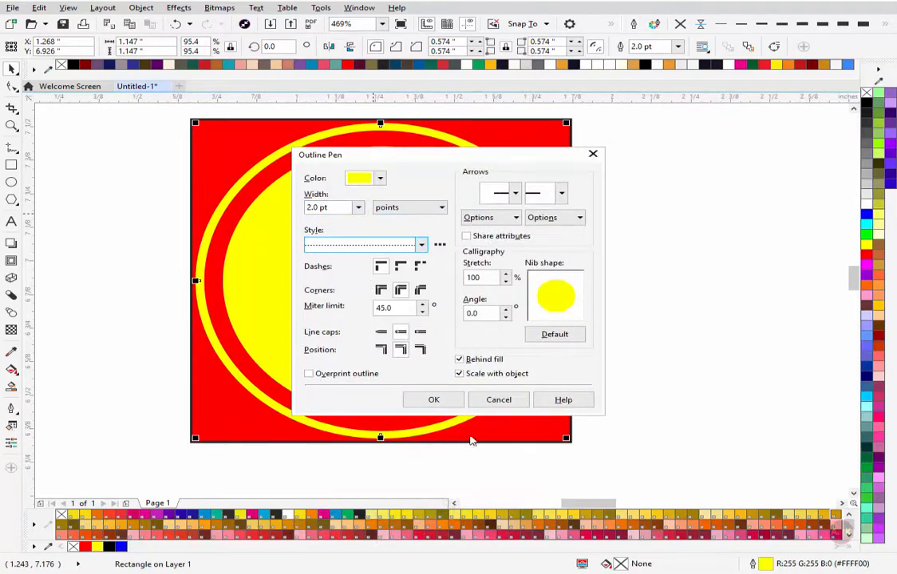
pyautogui.click(433, 399)
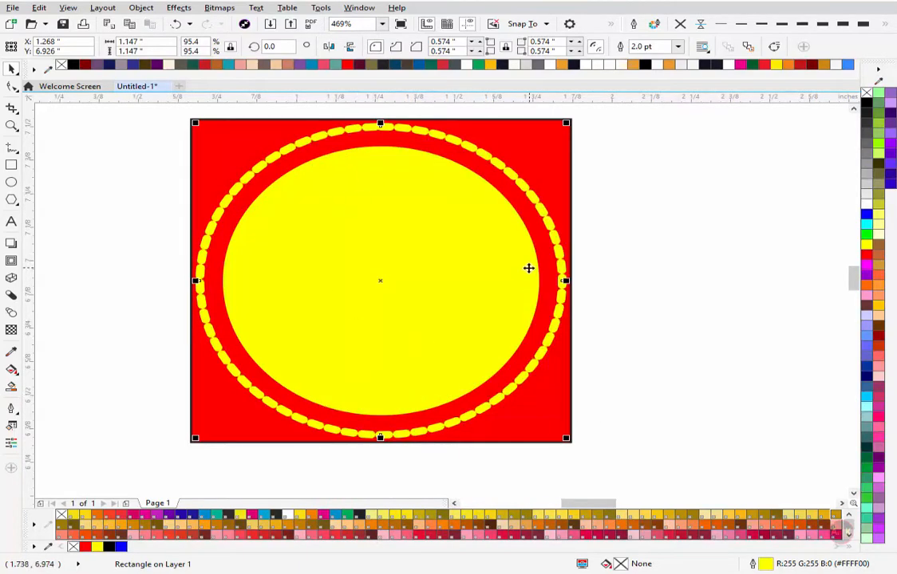
# Step: Change the yellow ring's outline style to longer dashes
pyautogui.press('F12')
pyautogui.click(416, 244)
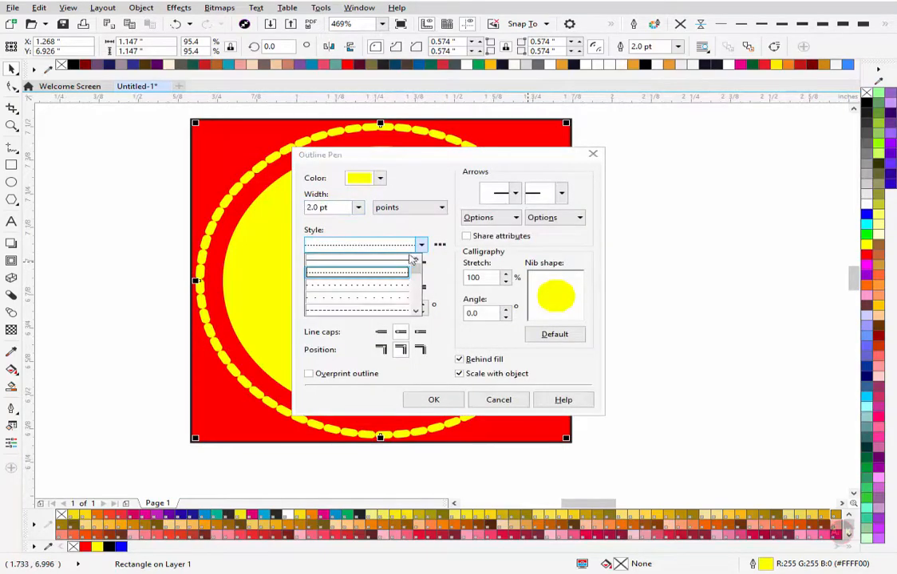
pyautogui.click(341, 311)
pyautogui.click(433, 400)
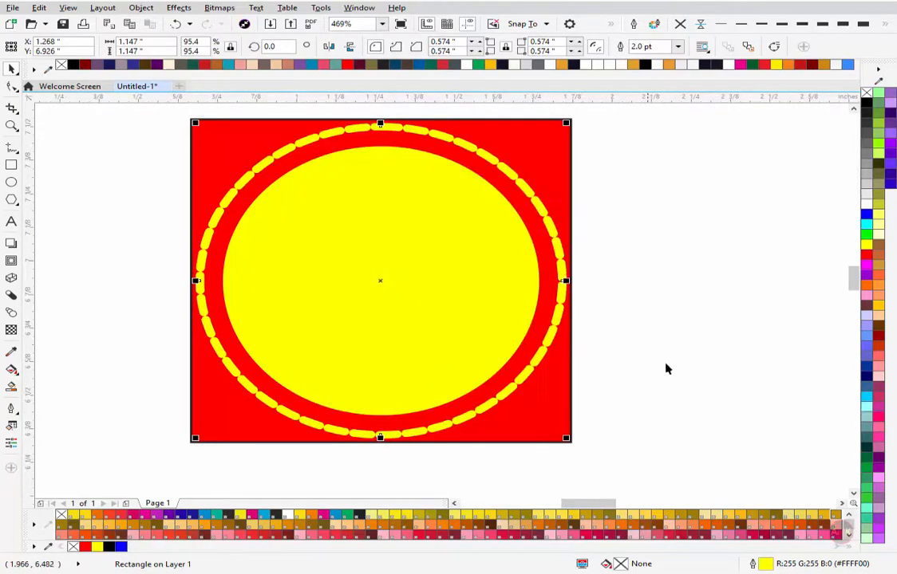
# Step: Delete the dashed yellow ring surrounding the inner circle
pyautogui.click(556, 235)
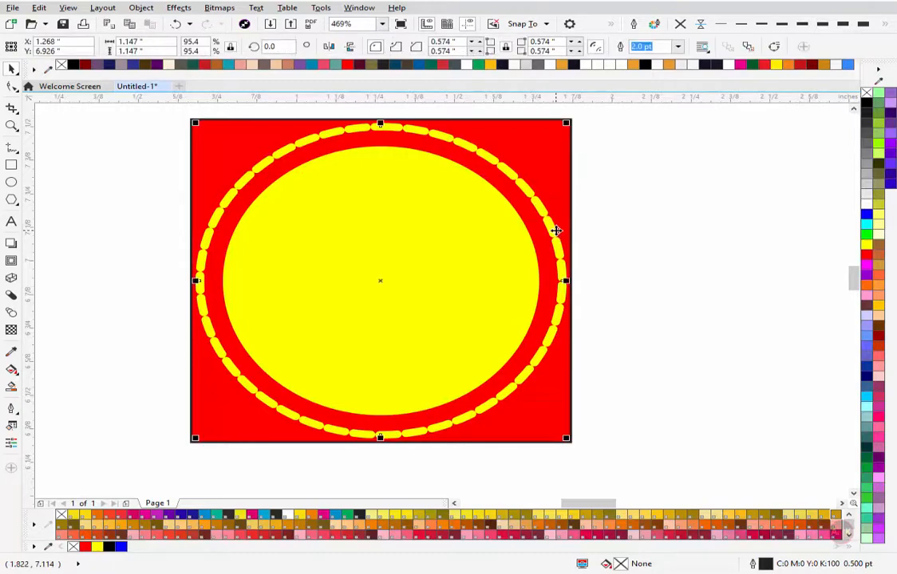
pyautogui.press('F12')
pyautogui.click(500, 400)
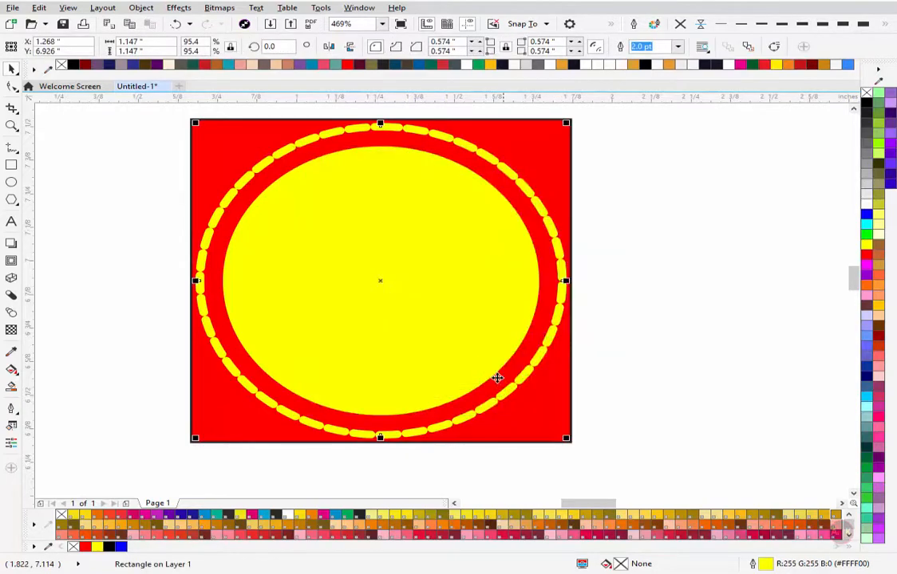
pyautogui.click(575, 239)
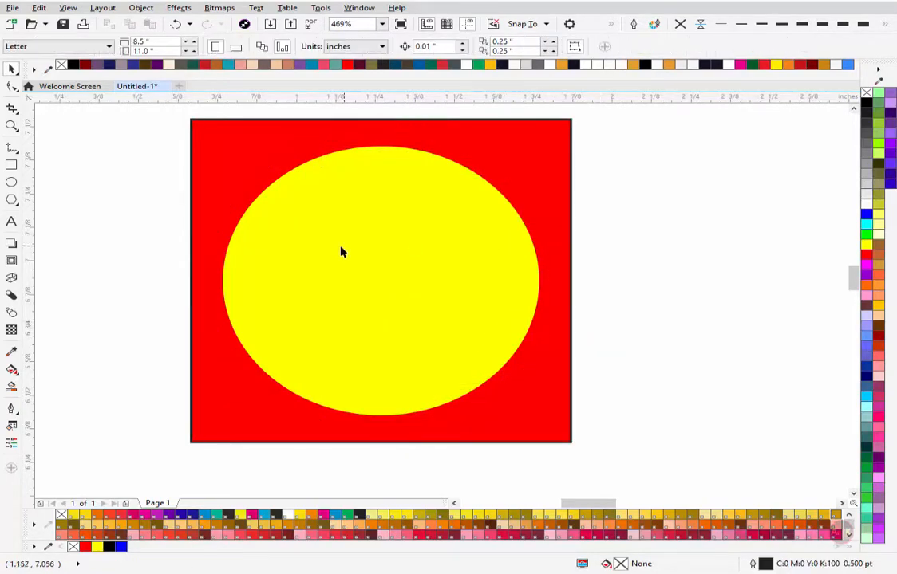
# Step: Copy the red square behind the yellow circle down to its right, and shift the copy slightly up and left
pyautogui.click(314, 231)
pyautogui.scroll(-4, 270, 200)
pyautogui.press('F2')
pyautogui.moveTo(217, 160); pyautogui.dragTo(757, 410)
pyautogui.click(158, 334)
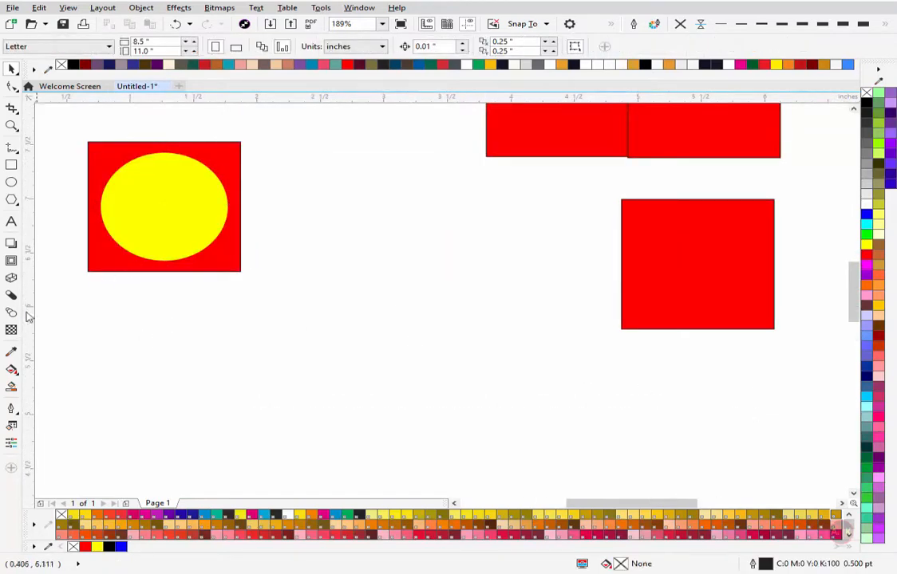
pyautogui.moveTo(194, 259); pyautogui.dragTo(454, 396)
pyautogui.rightClick(335, 355)
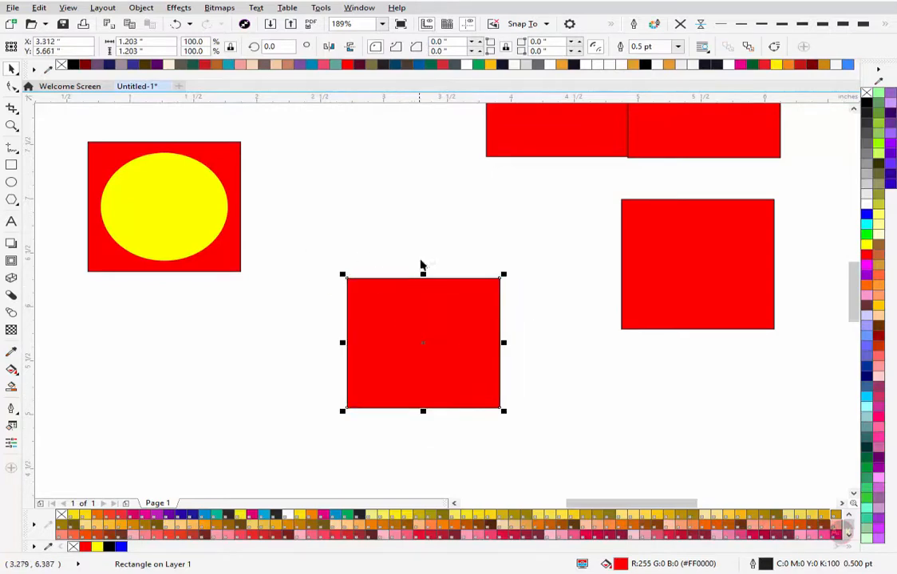
pyautogui.moveTo(410, 365); pyautogui.dragTo(387, 343)
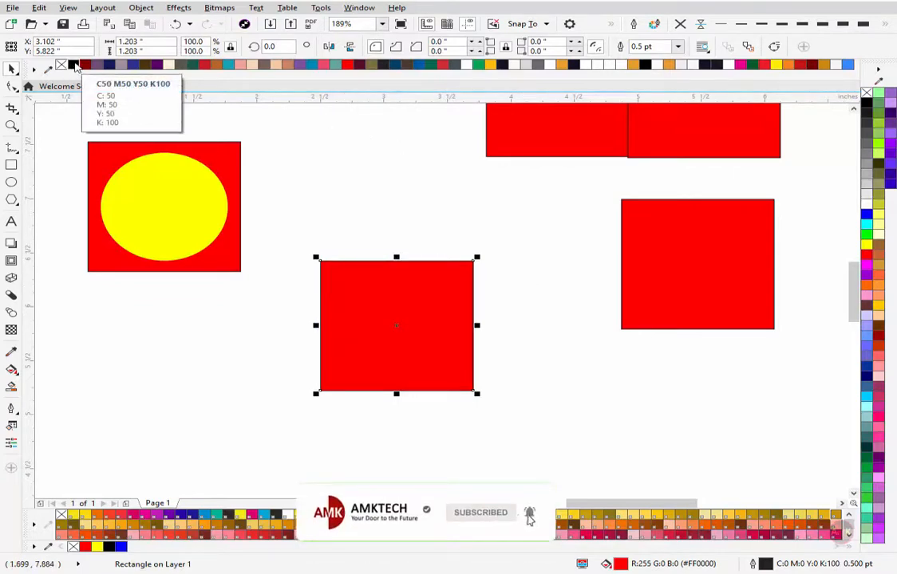
# Step: Darken the copied square's red fill by mixing in the C50 M50 Y50 K100 black three times
pyautogui.keyDown('ctrl'); pyautogui.click(73, 64); pyautogui.keyUp('ctrl')
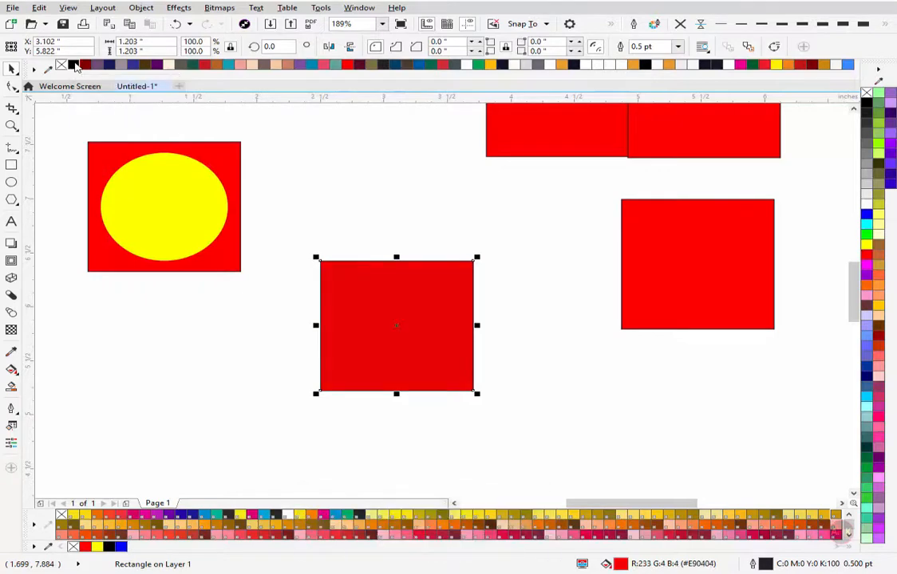
pyautogui.keyDown('ctrl'); pyautogui.click(74, 64); pyautogui.keyUp('ctrl')
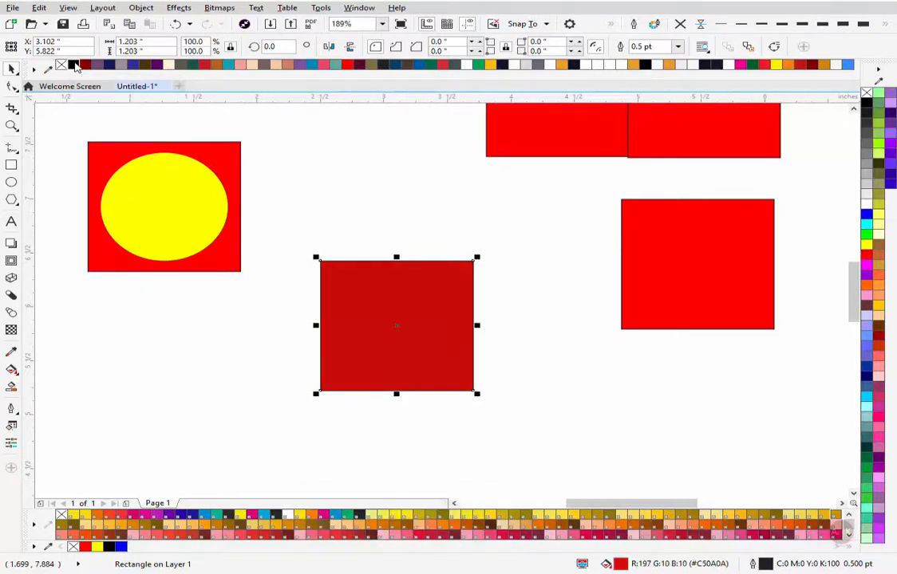
pyautogui.keyDown('ctrl'); pyautogui.click(73, 64); pyautogui.keyUp('ctrl')
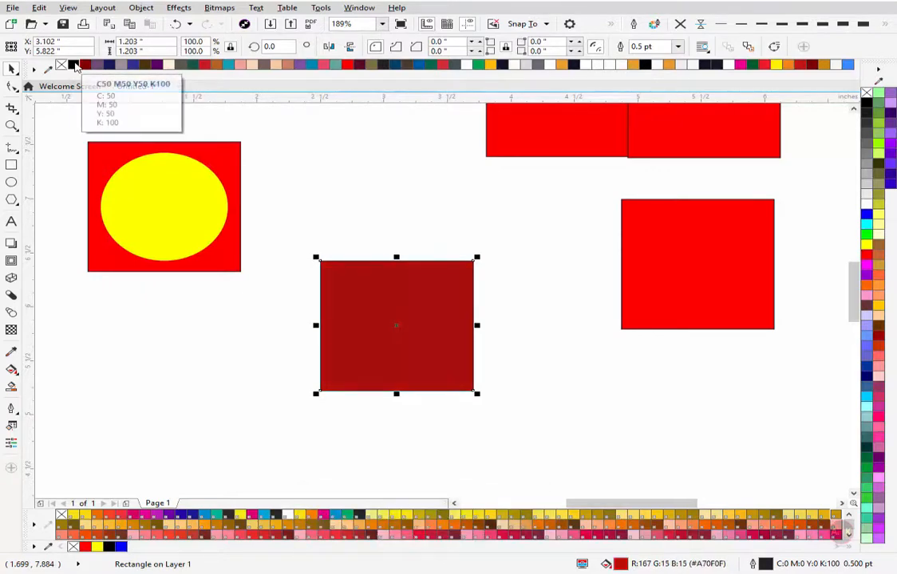
# Step: Undo the last black mixes in the copied square's fill
pyautogui.click(336, 225)
pyautogui.hotkey('ctrl', 'z')
pyautogui.hotkey('ctrl', 'z')
pyautogui.hotkey('ctrl', 'z')
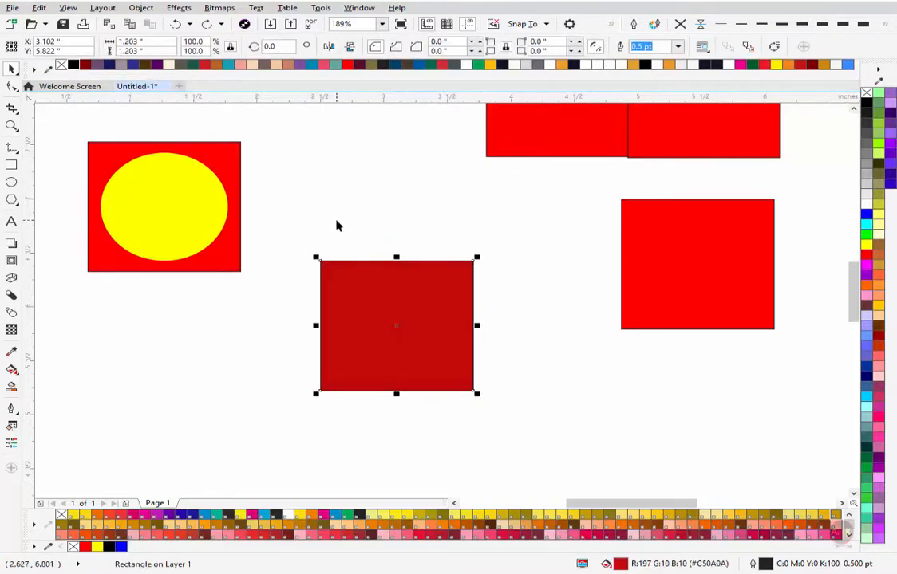
# Step: Move the separate bright red square closer to the copied square and preview the neighbouring shades of the palette red
pyautogui.click(740, 280)
pyautogui.moveTo(710, 257); pyautogui.dragTo(594, 278)
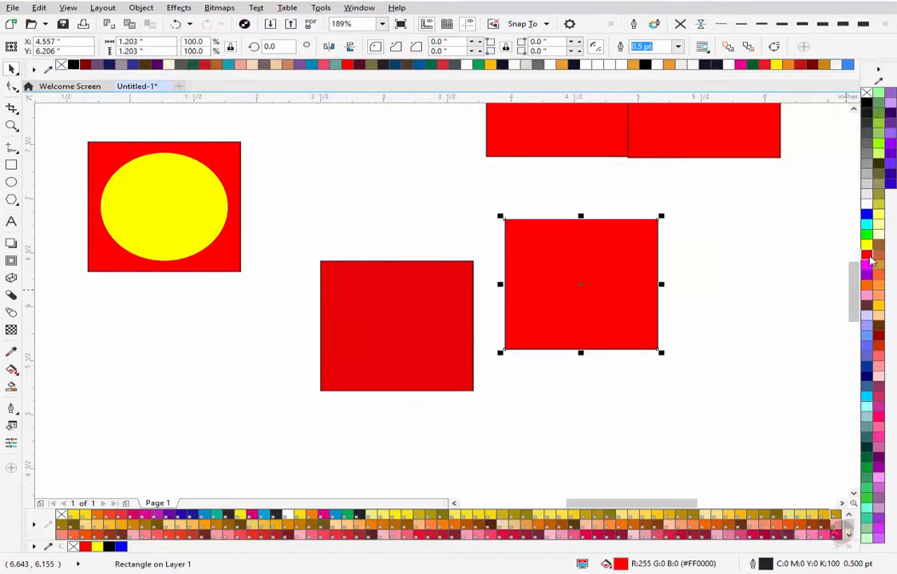
pyautogui.moveTo(870, 257); pyautogui.dragTo(802, 301)
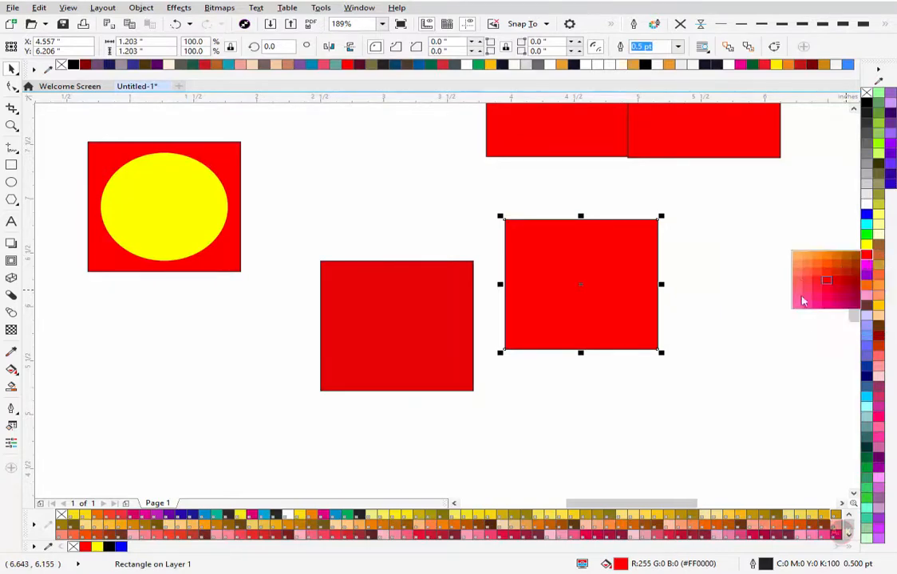
pyautogui.click(597, 284)
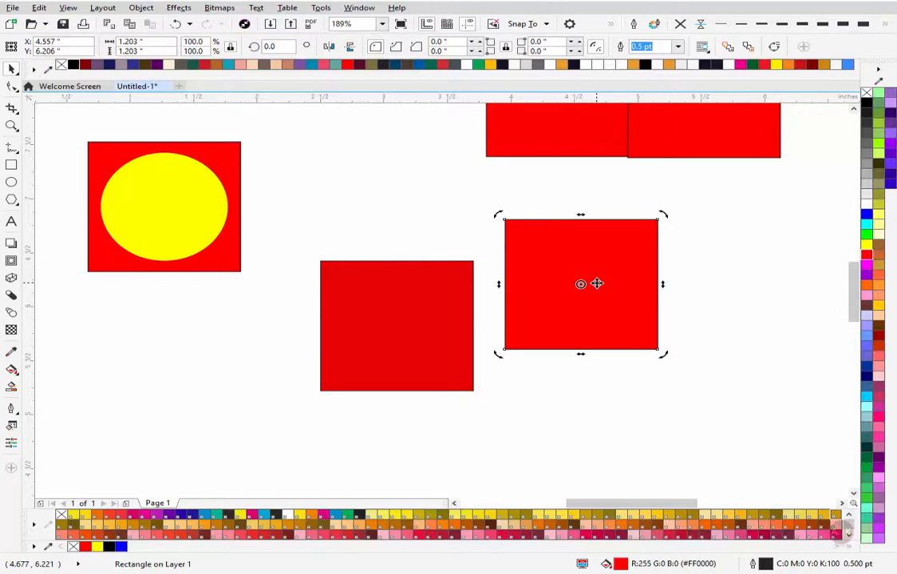
# Step: Edit the moved square's fill to the darker red #BD0000
pyautogui.hotkey('shift', 'F11')
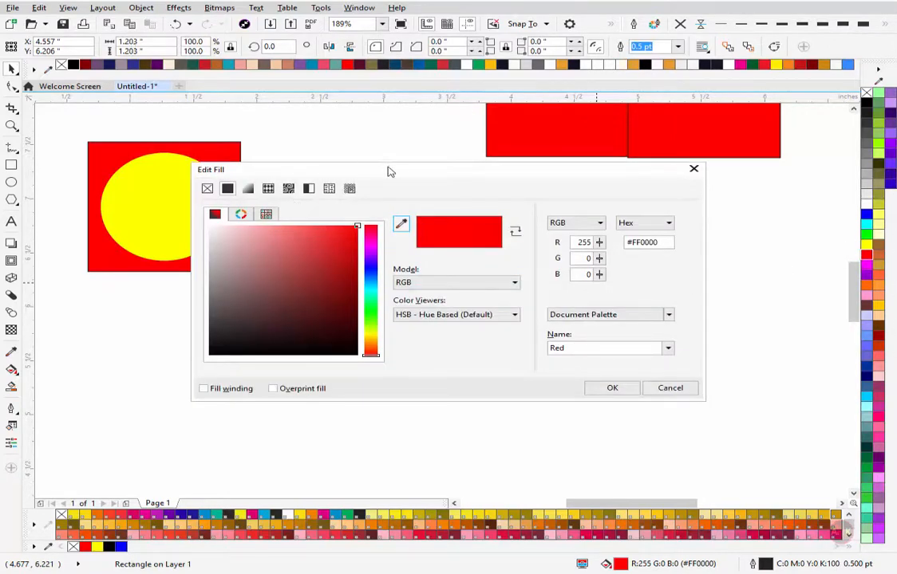
pyautogui.moveTo(491, 171); pyautogui.dragTo(486, 281)
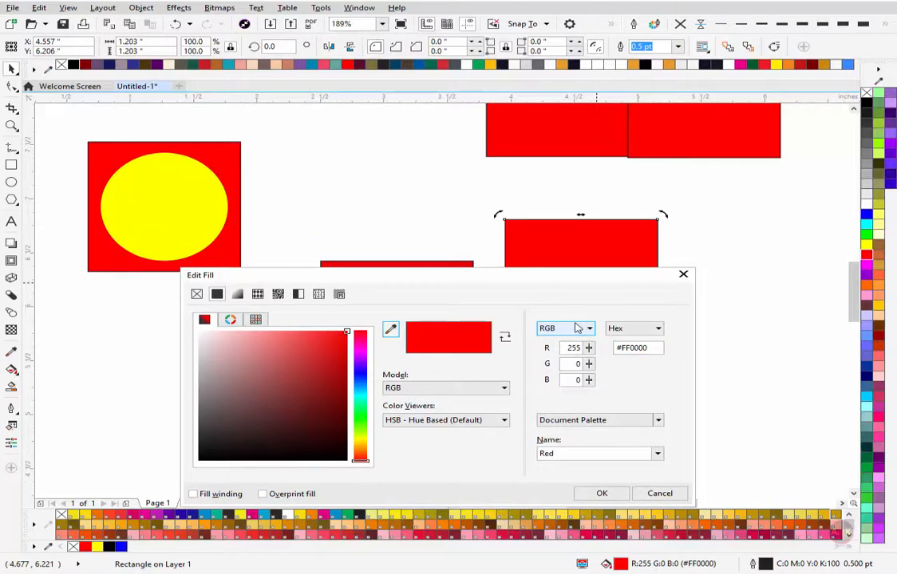
pyautogui.click(344, 389)
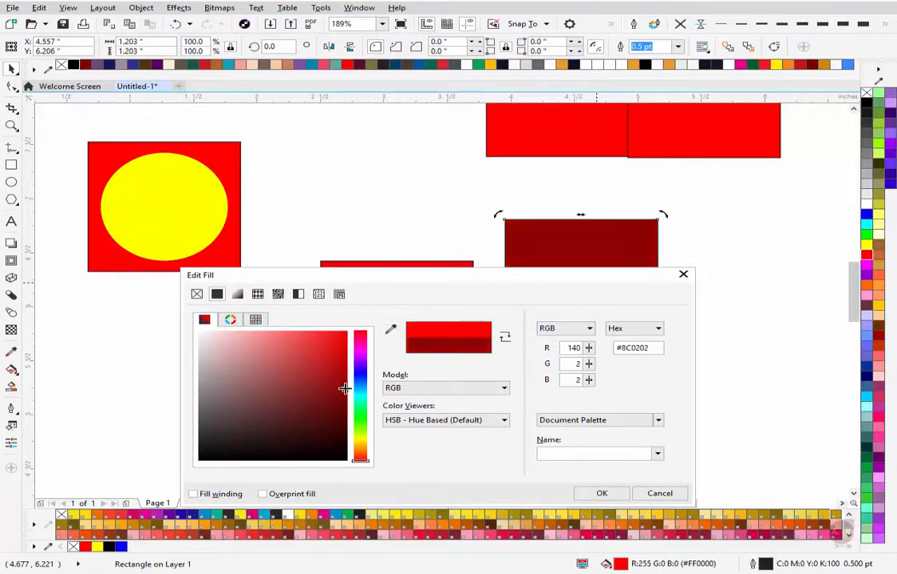
pyautogui.moveTo(344, 389); pyautogui.dragTo(349, 365)
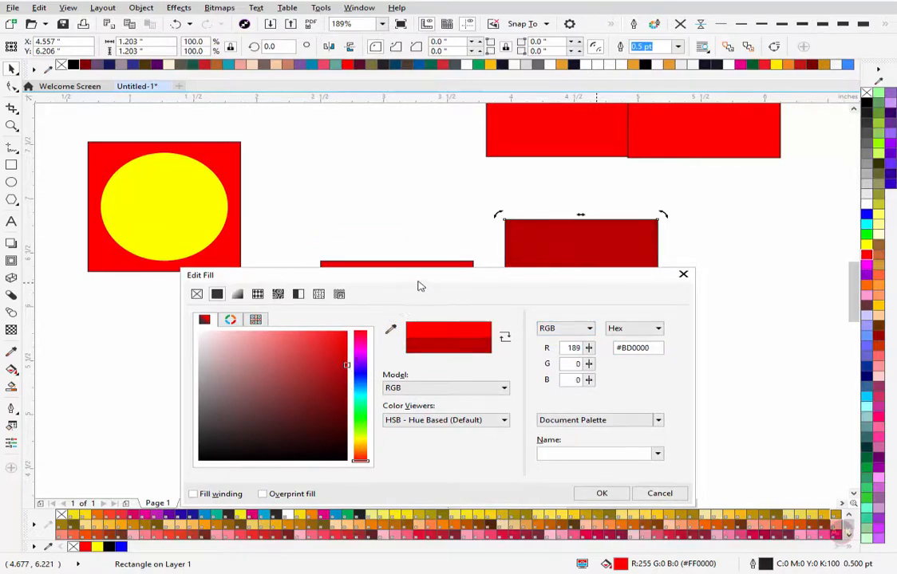
pyautogui.moveTo(392, 275); pyautogui.dragTo(349, 116)
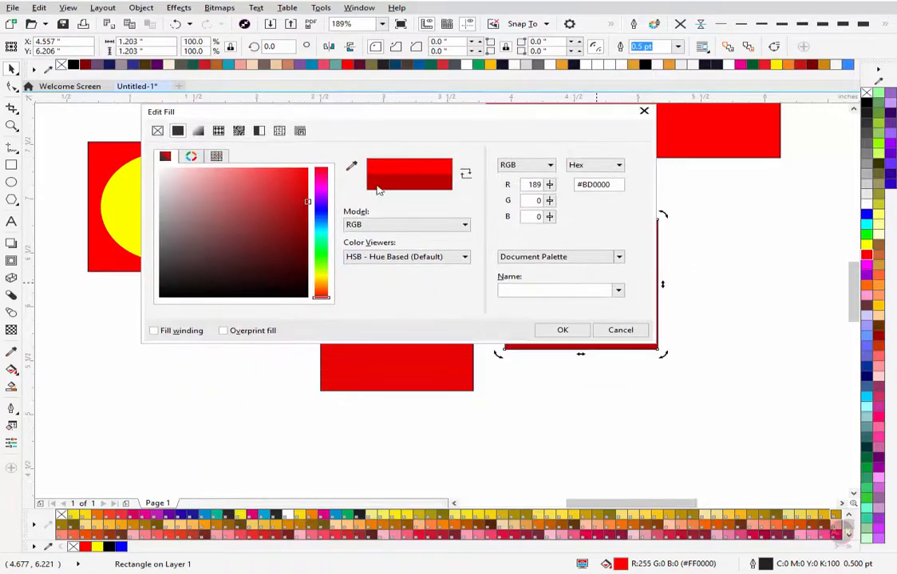
pyautogui.click(561, 330)
# Step: Delete the dark red square and move the remaining copied red square up and to the right into the free space
pyautogui.click(594, 314)
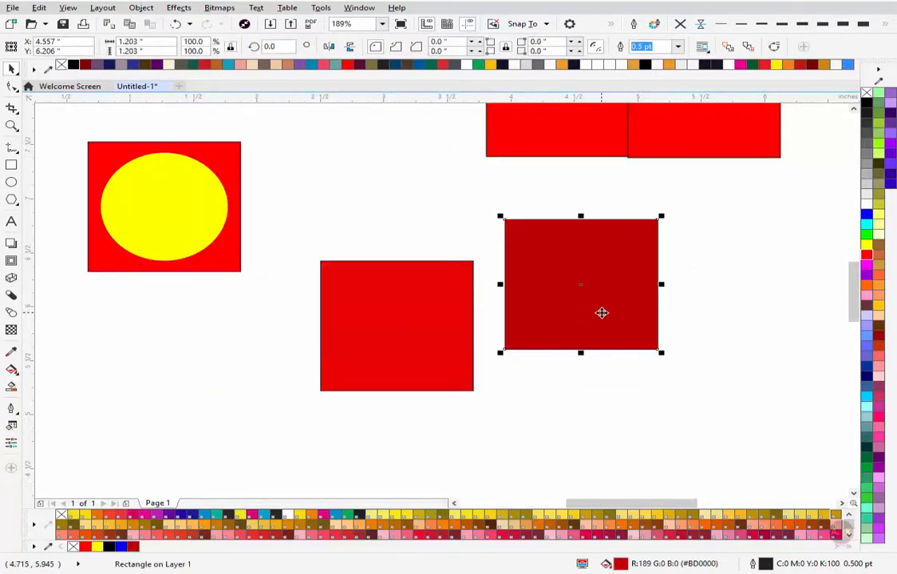
pyautogui.press('Delete')
pyautogui.moveTo(395, 334); pyautogui.dragTo(499, 263)
# Step: Apply a horizontal fountain fill to the moved red square, running from its red on the left to yellow on the right
pyautogui.press('g')
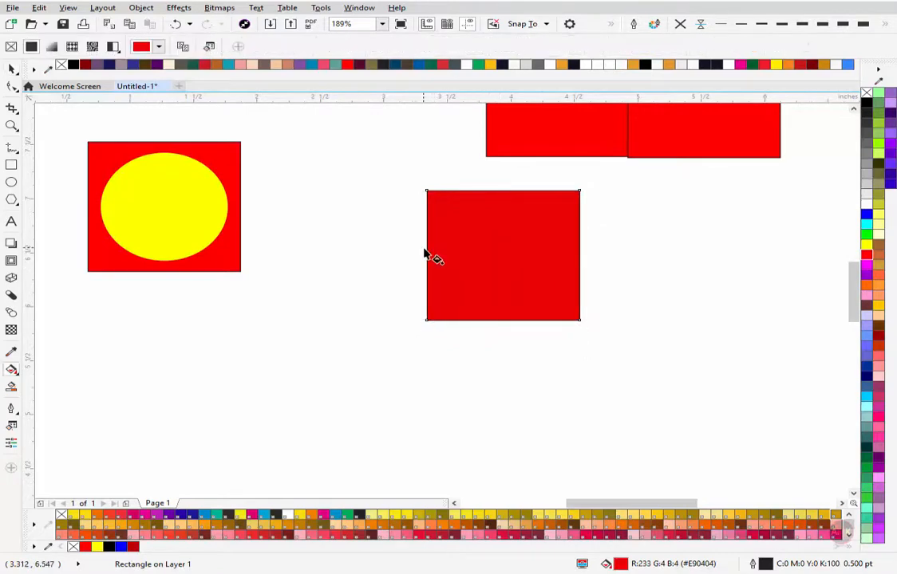
pyautogui.moveTo(426, 255); pyautogui.dragTo(570, 255)
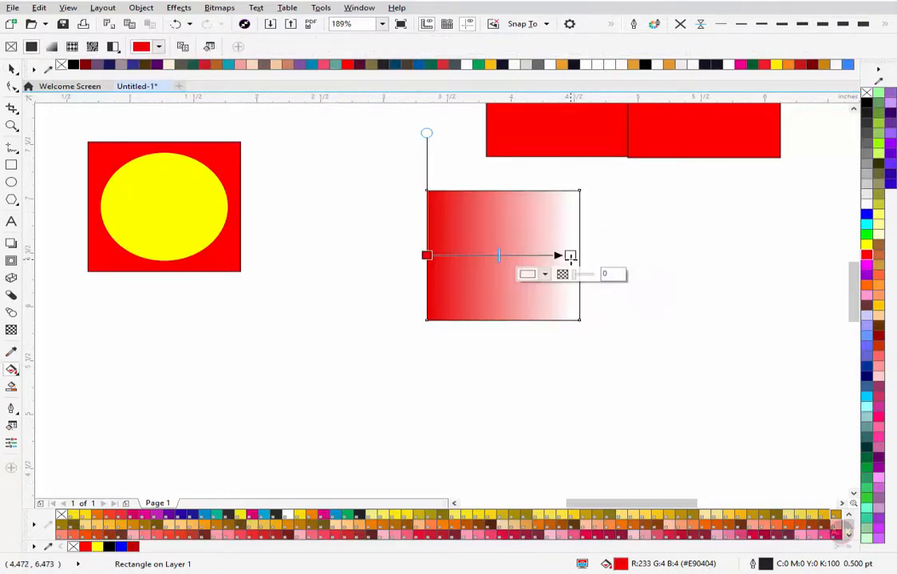
pyautogui.click(872, 249)
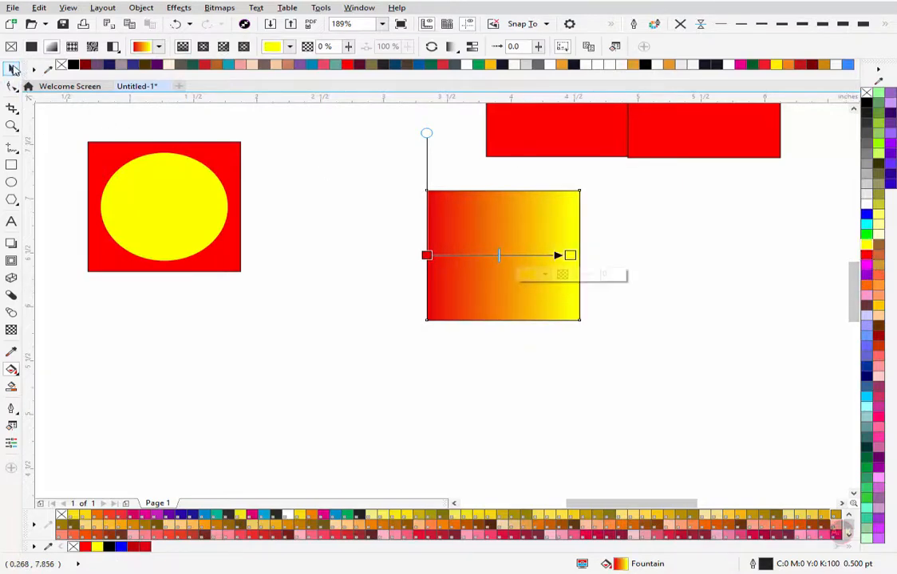
pyautogui.click(12, 69)
# Step: Delete the yellow circle and place its red square directly beneath the gradient square, aligned to the same centre line
pyautogui.click(171, 211)
pyautogui.press('Delete')
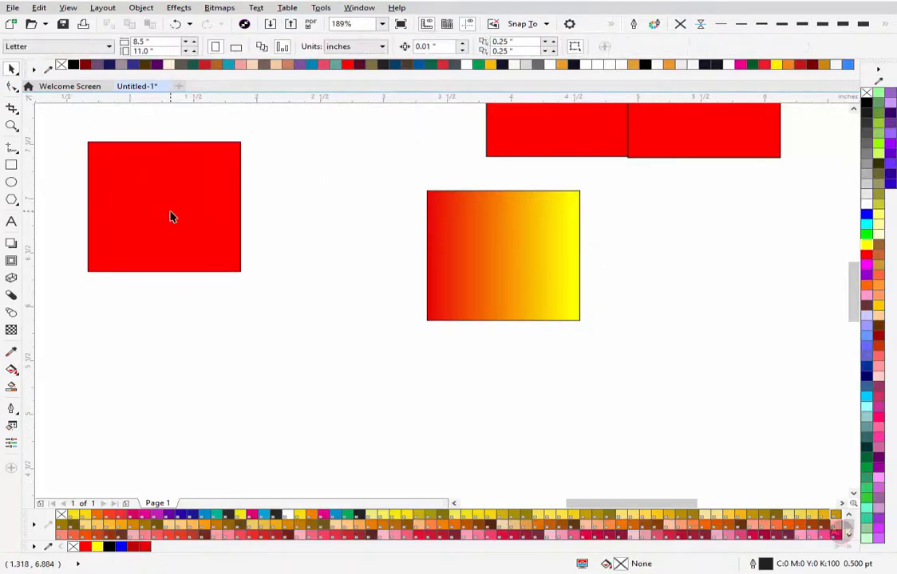
pyautogui.moveTo(172, 209); pyautogui.dragTo(512, 388)
pyautogui.keyDown('shift'); pyautogui.click(501, 304); pyautogui.keyUp('shift')
pyautogui.hotkey('shift', 'F2')
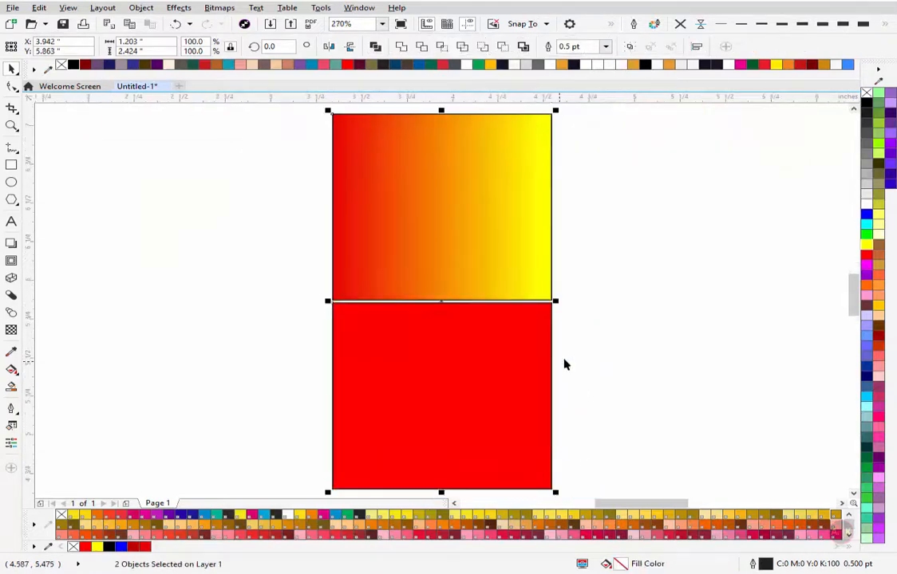
pyautogui.click(519, 263)
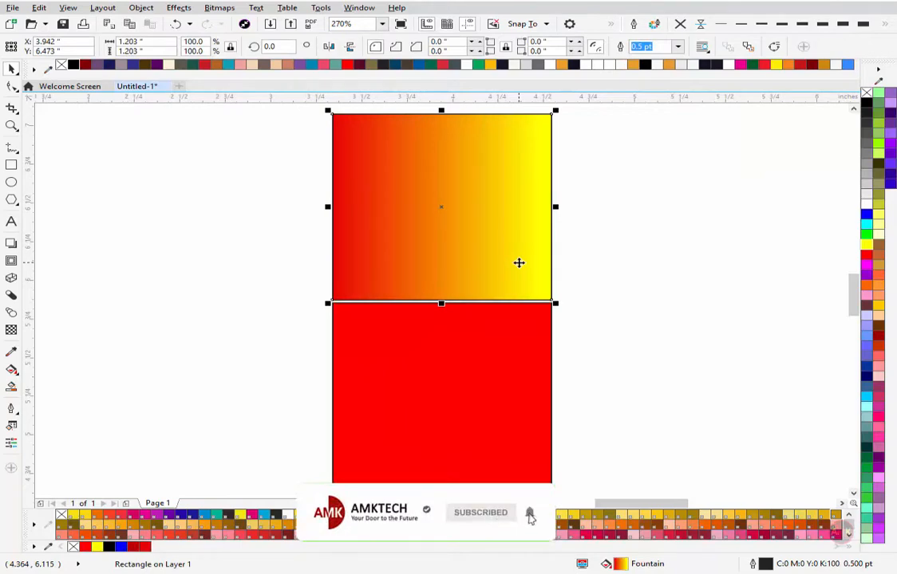
pyautogui.hotkey('ctrl', 'shift', 'a')
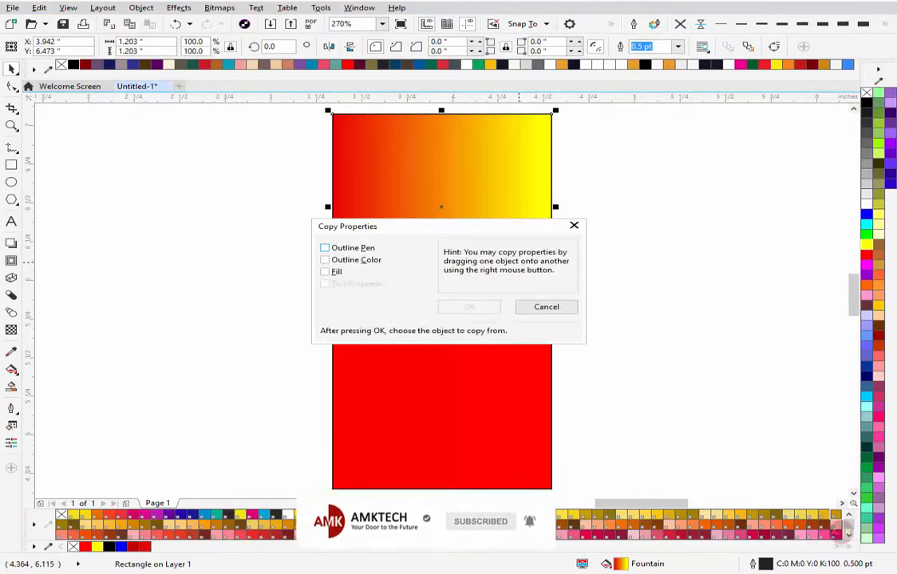
pyautogui.click(545, 308)
# Step: Copy the outline pen, outline color and fill from the gradient square to the red square beneath it
pyautogui.click(456, 375)
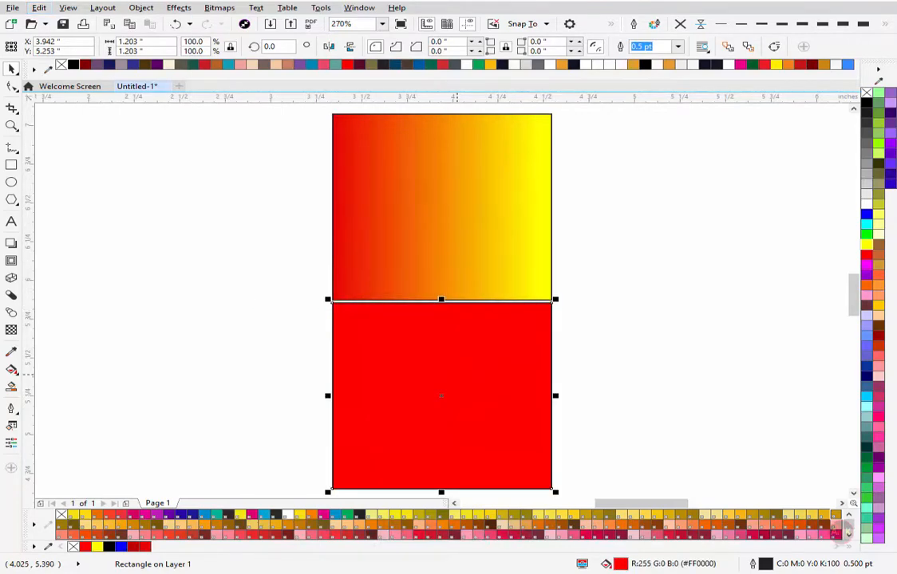
pyautogui.hotkey('ctrl', 'shift', 'a')
pyautogui.click(353, 252)
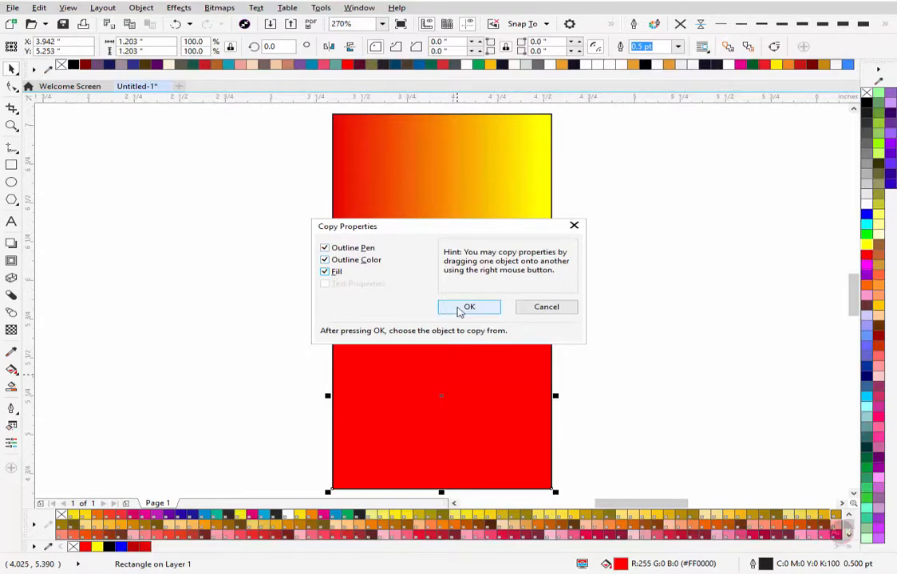
pyautogui.click(461, 310)
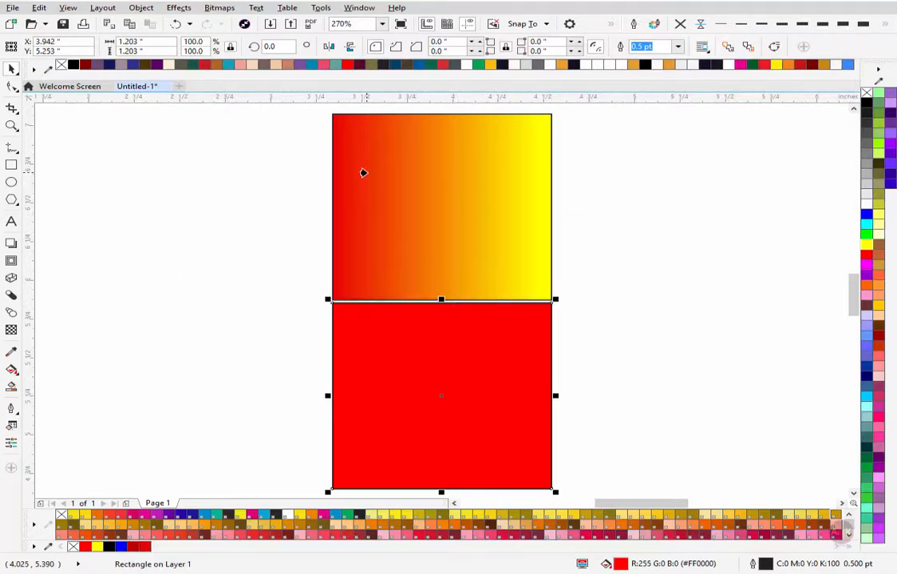
pyautogui.click(386, 174)
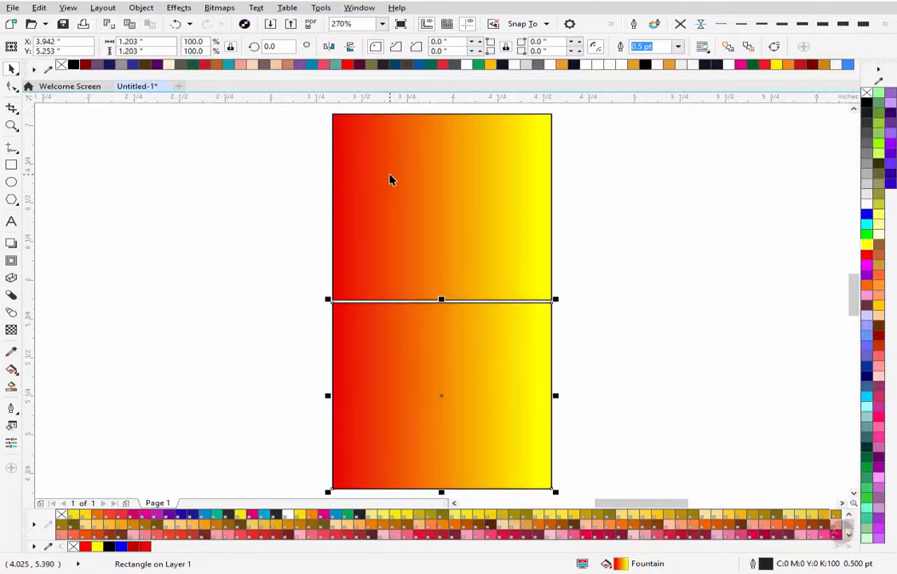
# Step: Undo the copied properties on the lower square
pyautogui.click(445, 263)
pyautogui.hotkey('ctrl', 'z')
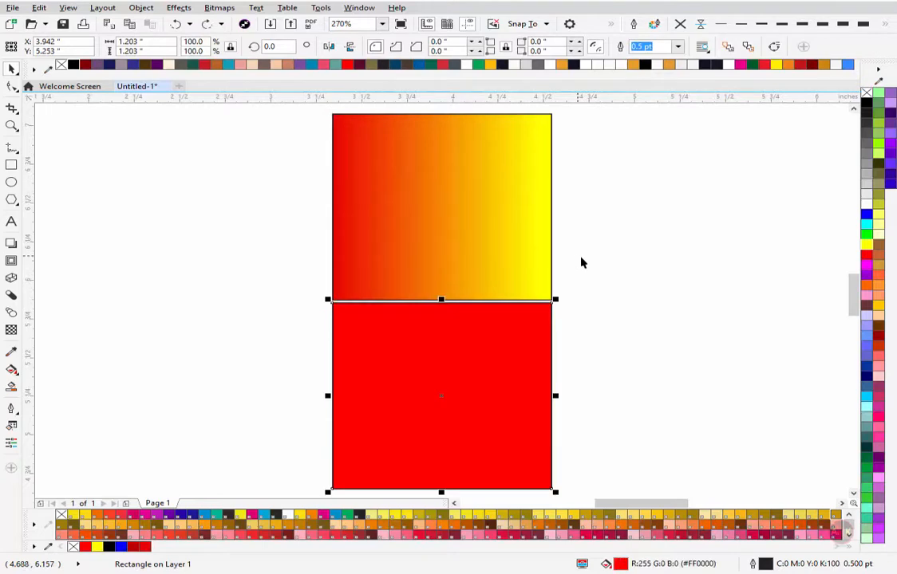
pyautogui.click(584, 289)
pyautogui.hotkey('alt', 'e')
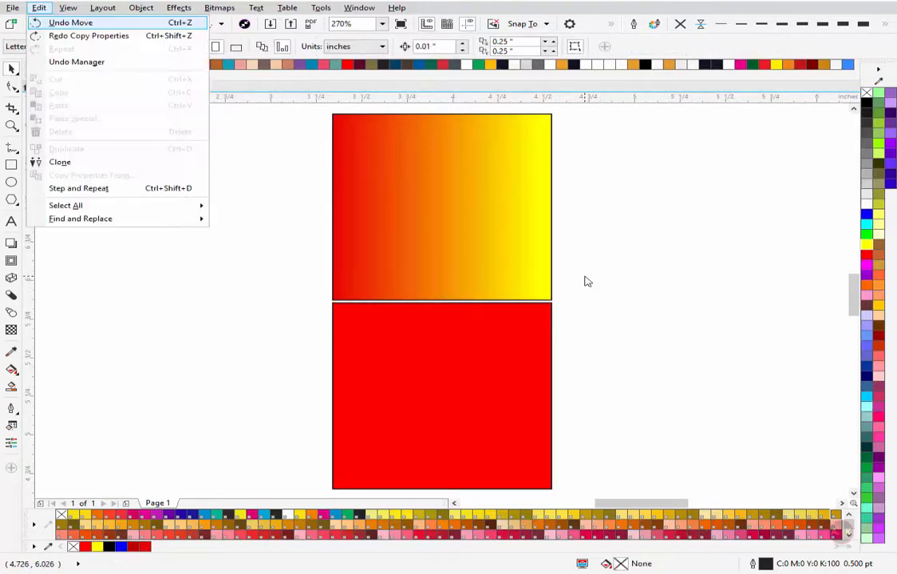
pyautogui.press('Escape')
# Step: Copy the gradient square's outline pen, outline color and fill to the lower red square again, and undo the copy
pyautogui.press('Tab')
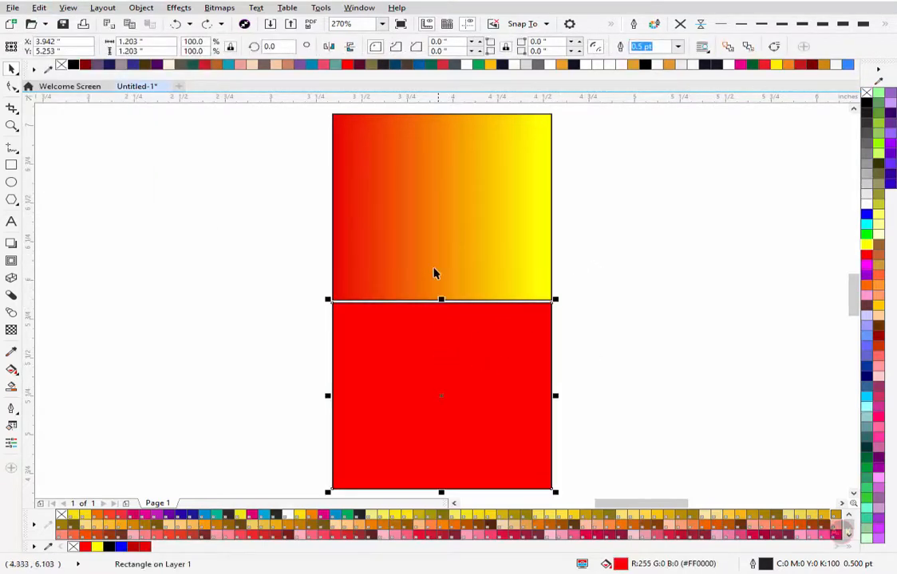
pyautogui.hotkey('ctrl', 'shift', 'a')
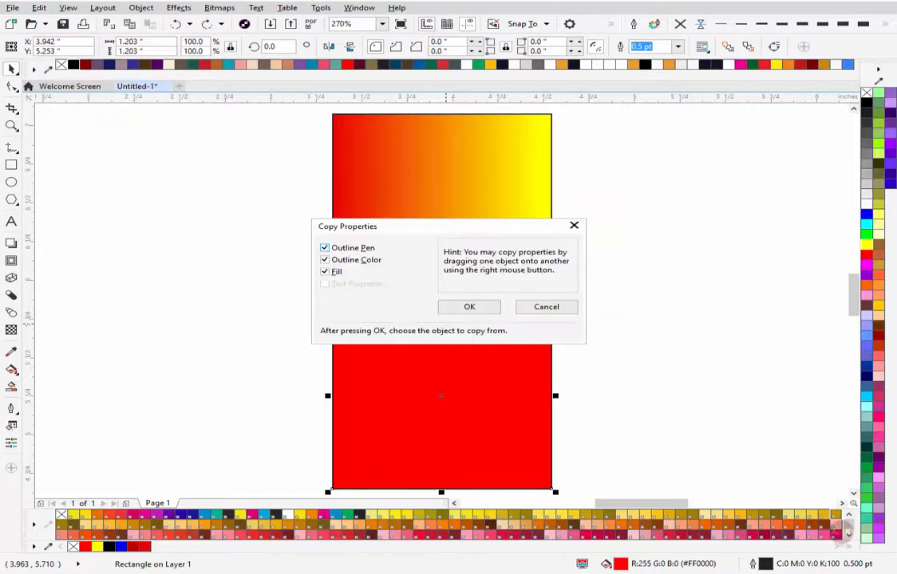
pyautogui.click(467, 308)
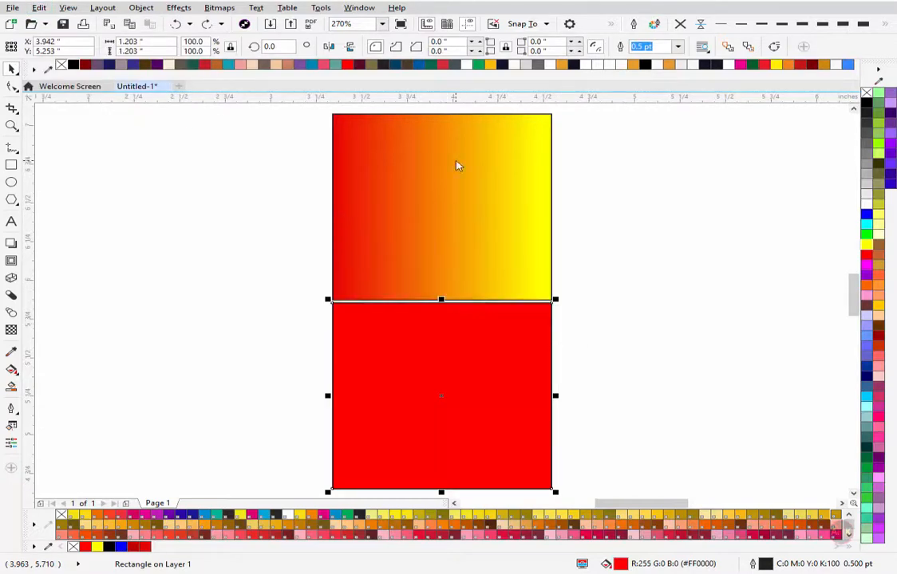
pyautogui.click(457, 164)
pyautogui.hotkey('ctrl', 'z')
# Step: Add a white color node at 27% and a dark red node at 76% to the upper square's red-to-yellow fountain fill
pyautogui.click(552, 252)
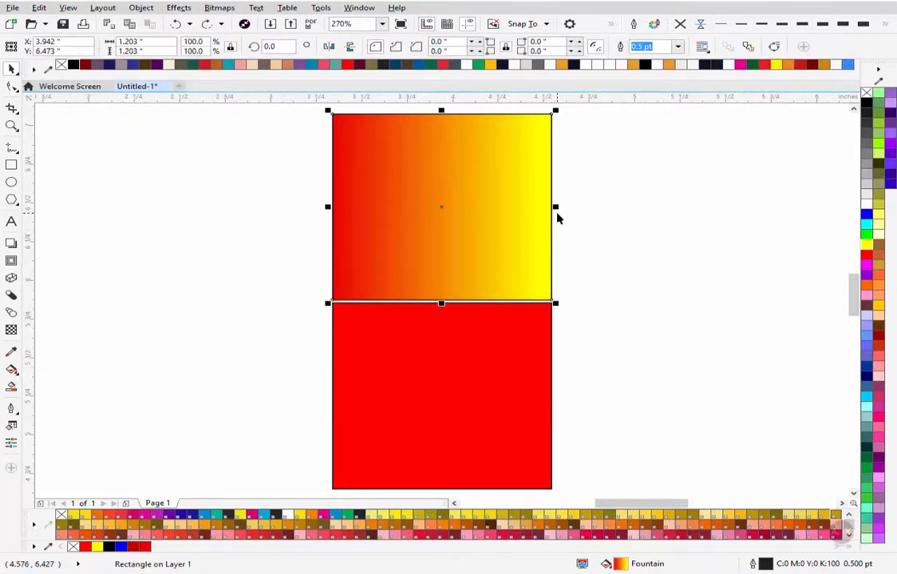
pyautogui.press('g')
pyautogui.moveTo(436, 206); pyautogui.dragTo(388, 207)
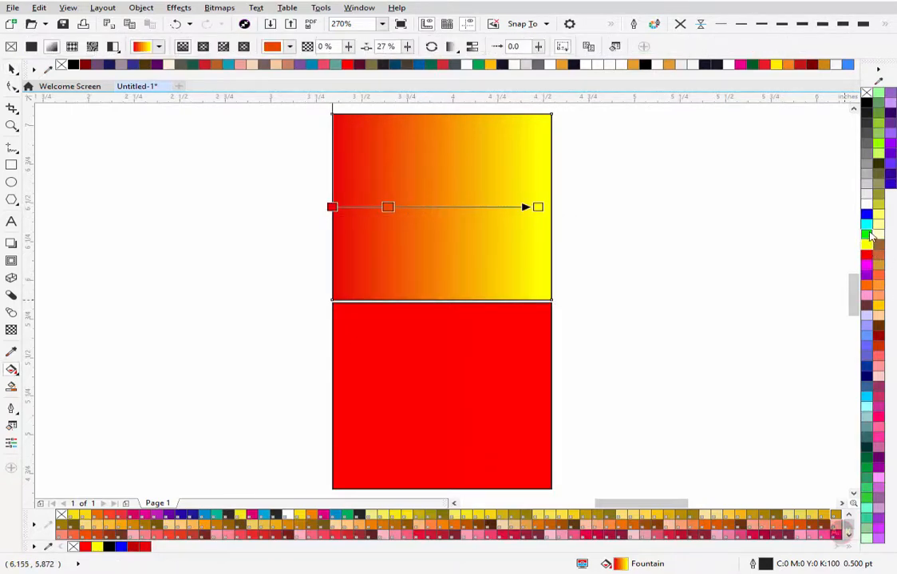
pyautogui.click(867, 201)
pyautogui.doubleClick(488, 206)
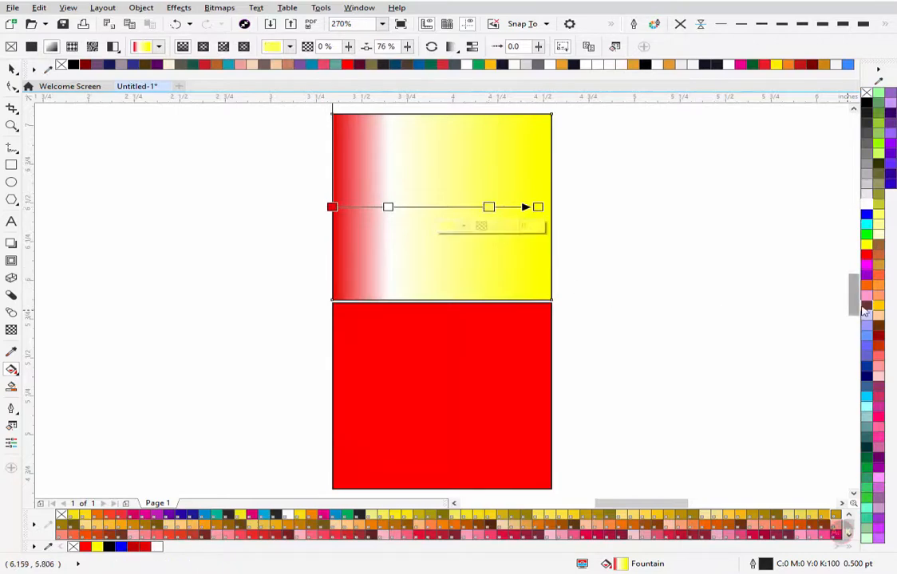
pyautogui.click(878, 335)
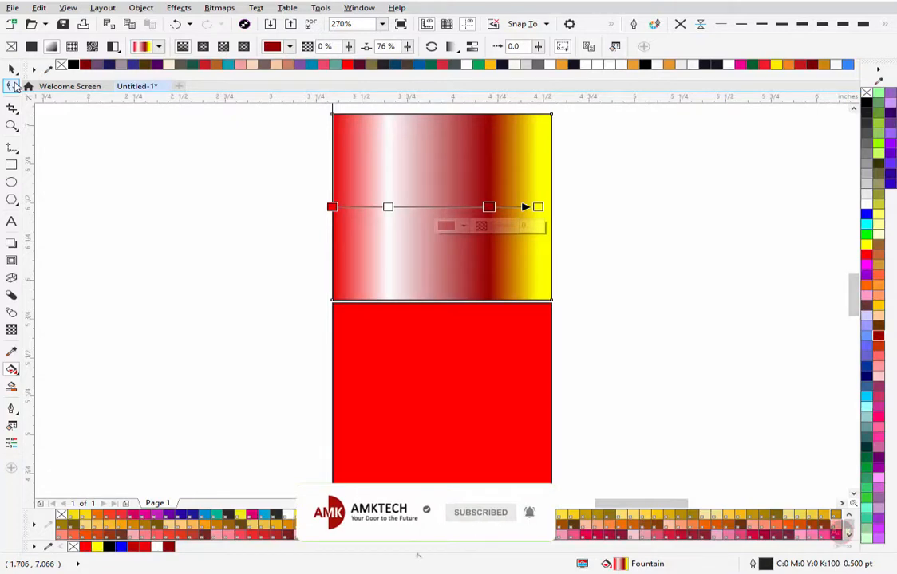
pyautogui.click(12, 69)
# Step: Copy the outline pen, outline color and fill from the four-color gradient square to the lower red square
pyautogui.click(518, 423)
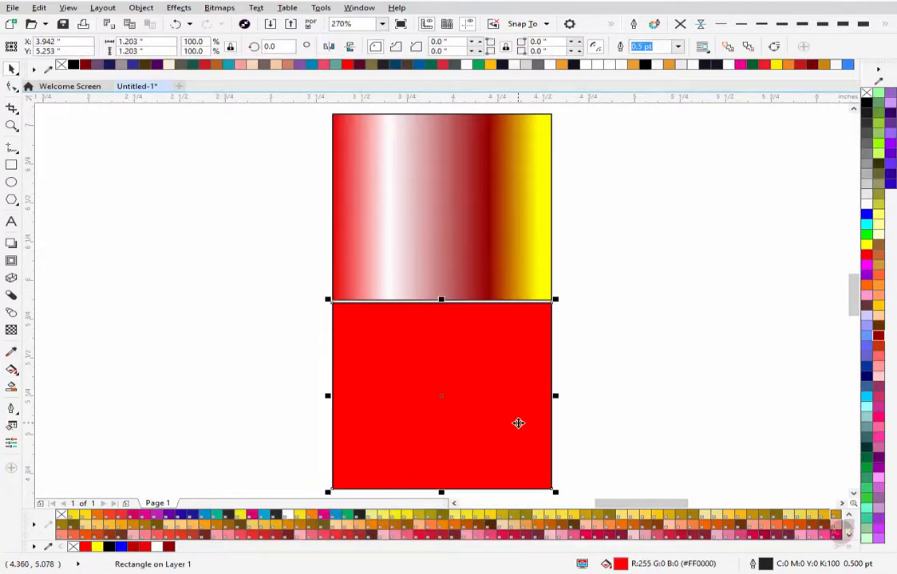
pyautogui.hotkey('alt', 'e')
pyautogui.press('m')
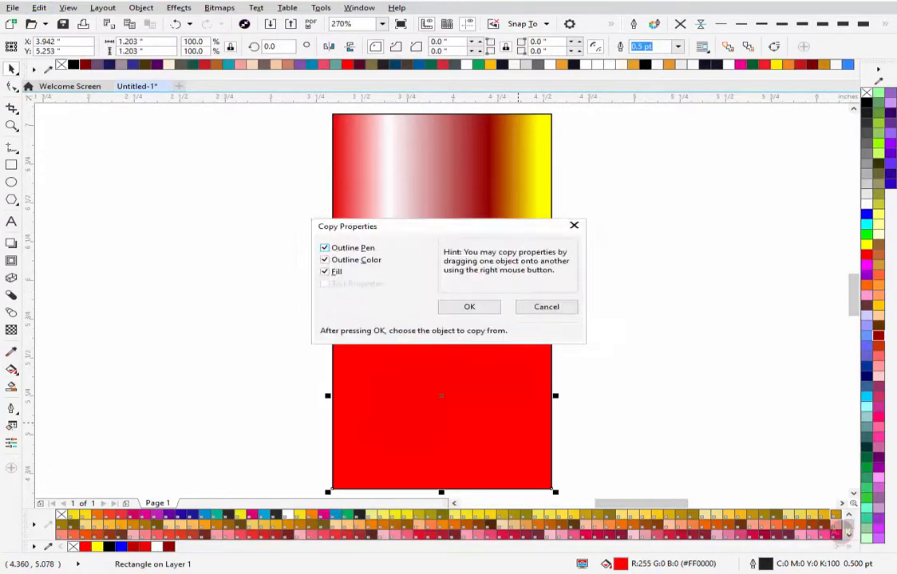
pyautogui.click(479, 309)
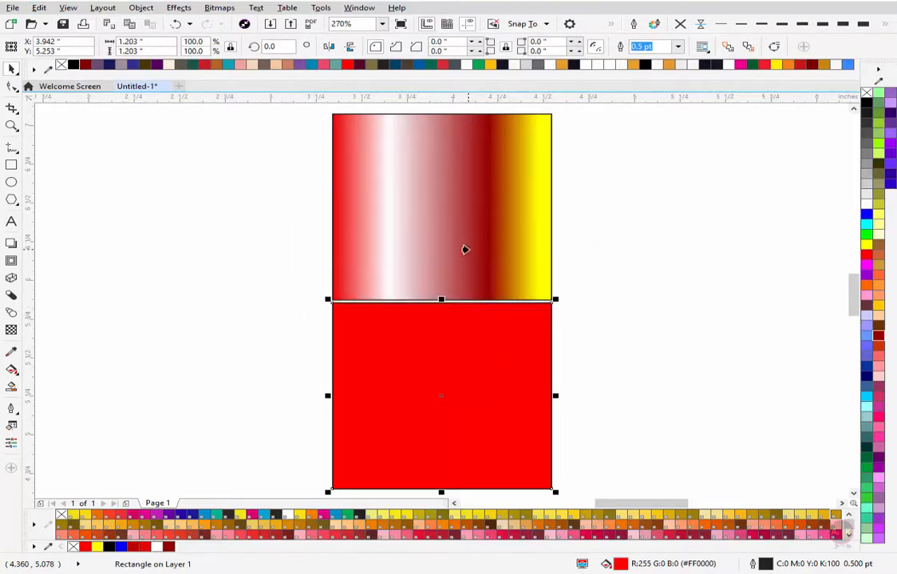
pyautogui.click(464, 250)
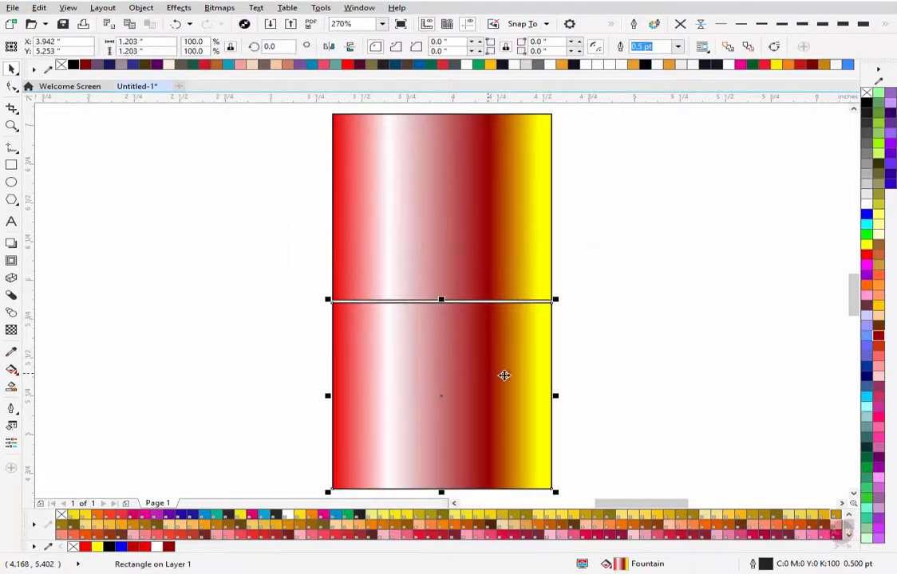
# Step: Delete the lower gradient square and select the remaining upper one
pyautogui.press('Delete')
pyautogui.click(451, 227)
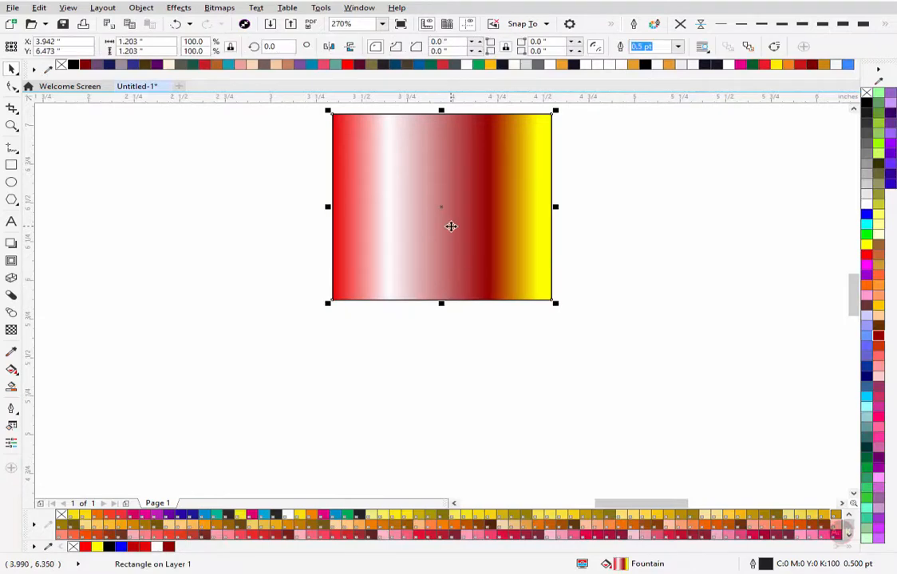
# Step: Switch the view to Wireframe to examine the outlines of all the squares on the page
pyautogui.hotkey('alt', 'v')
pyautogui.press('Down')
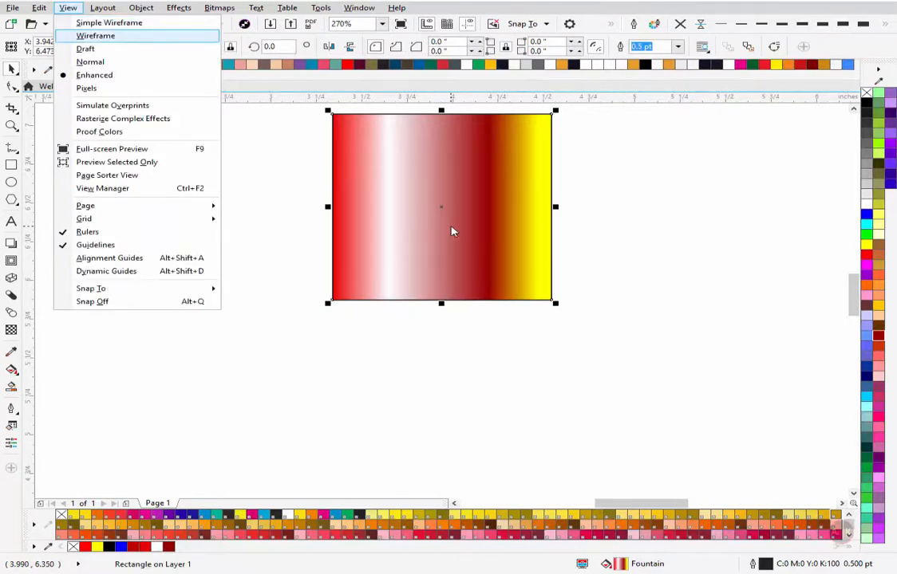
pyautogui.press('Return')
pyautogui.click(767, 275)
pyautogui.scroll(-5, 438, 214)
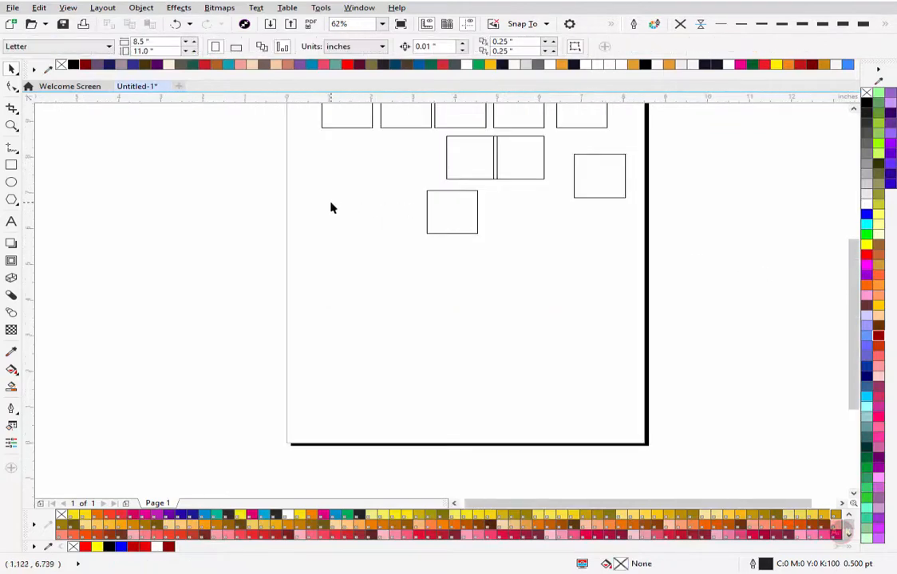
pyautogui.scroll(-2, 333, 208)
pyautogui.moveTo(310, 144); pyautogui.dragTo(523, 244)
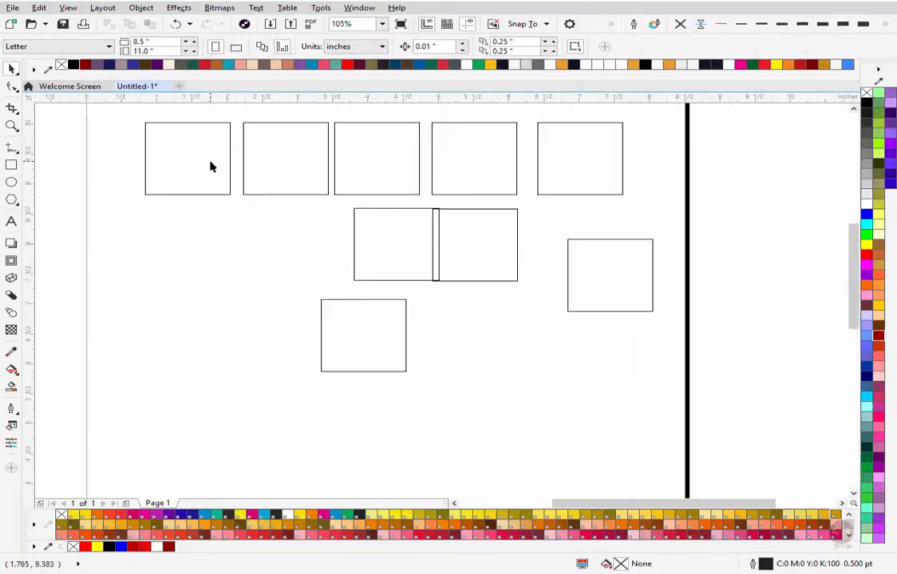
# Step: Return the view to Enhanced so the squares show their fills
pyautogui.hotkey('alt', 'v')
pyautogui.press('Down')
pyautogui.press('Down')
pyautogui.press('Down')
pyautogui.press('Down')
pyautogui.press('Return')
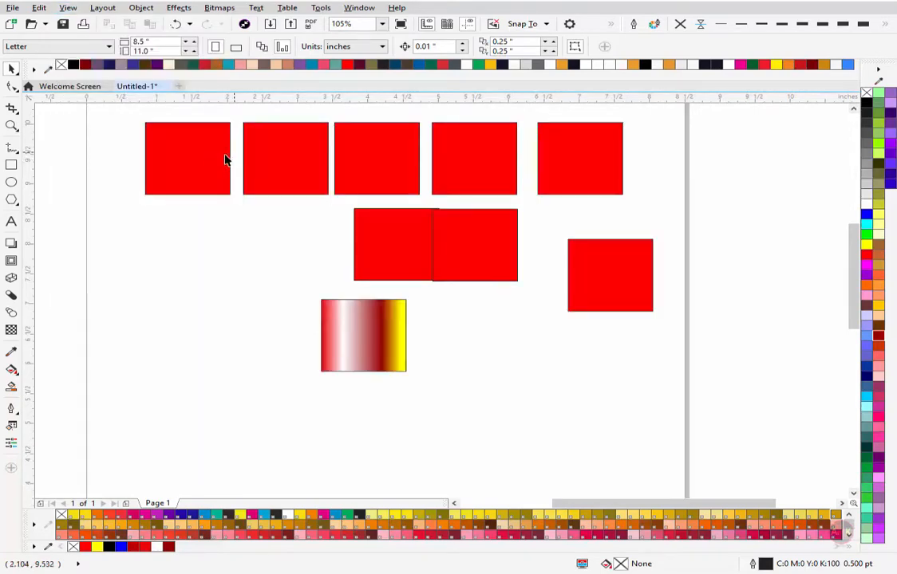
# Step: Delete the first three red squares of the top row and the right one of the two overlapping red squares
pyautogui.click(225, 160)
pyautogui.keyDown('shift'); pyautogui.click(274, 176); pyautogui.keyUp('shift')
pyautogui.press('Delete')
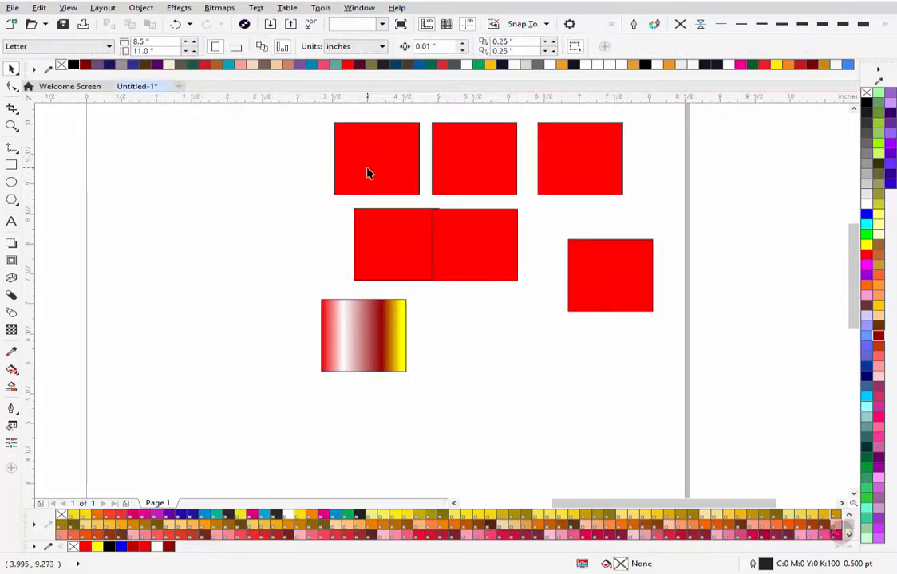
pyautogui.click(369, 174)
pyautogui.press('Delete')
pyautogui.click(466, 170)
pyautogui.moveTo(717, 119); pyautogui.dragTo(243, 317)
pyautogui.click(497, 336)
pyautogui.click(505, 274)
pyautogui.press('Delete')
pyautogui.click(406, 247)
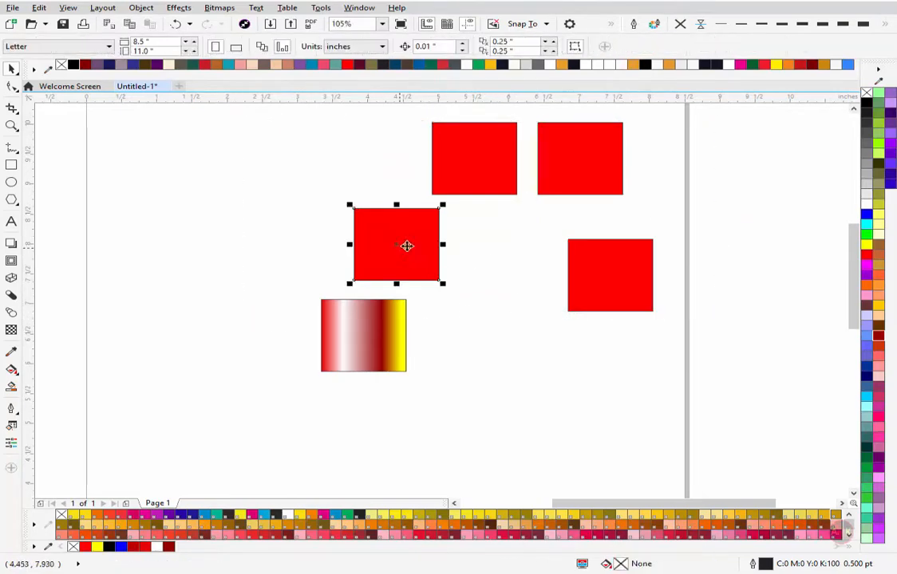
# Step: Delete the two remaining top-row red squares and the red square just above the gradient square
pyautogui.click(479, 160)
pyautogui.press('Delete')
pyautogui.click(543, 160)
pyautogui.press('Delete')
pyautogui.click(435, 235)
pyautogui.press('Delete')
# Step: Align the last red square to the center of the gradient square so it lies hidden behind it
pyautogui.click(575, 260)
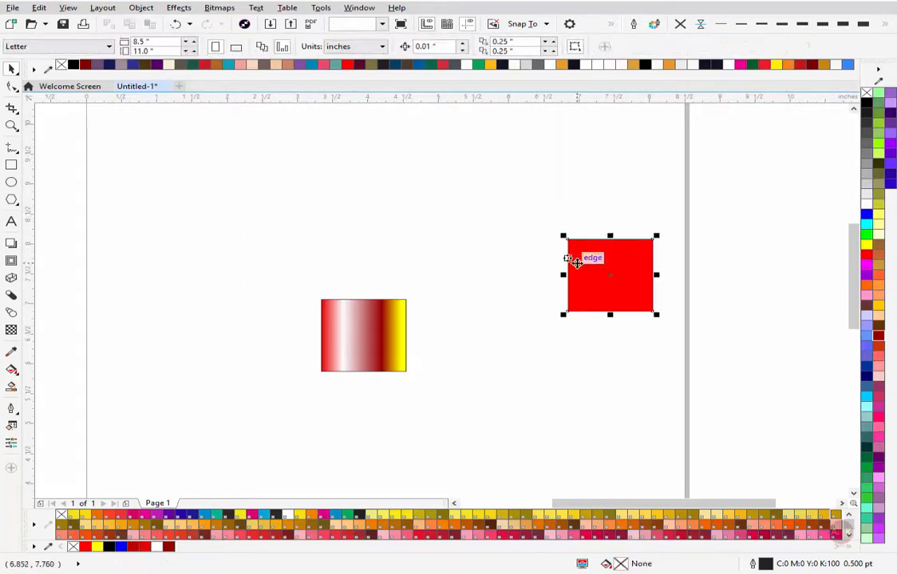
pyautogui.keyDown('shift'); pyautogui.click(366, 345); pyautogui.keyUp('shift')
pyautogui.press('l')
pyautogui.press('Delete')
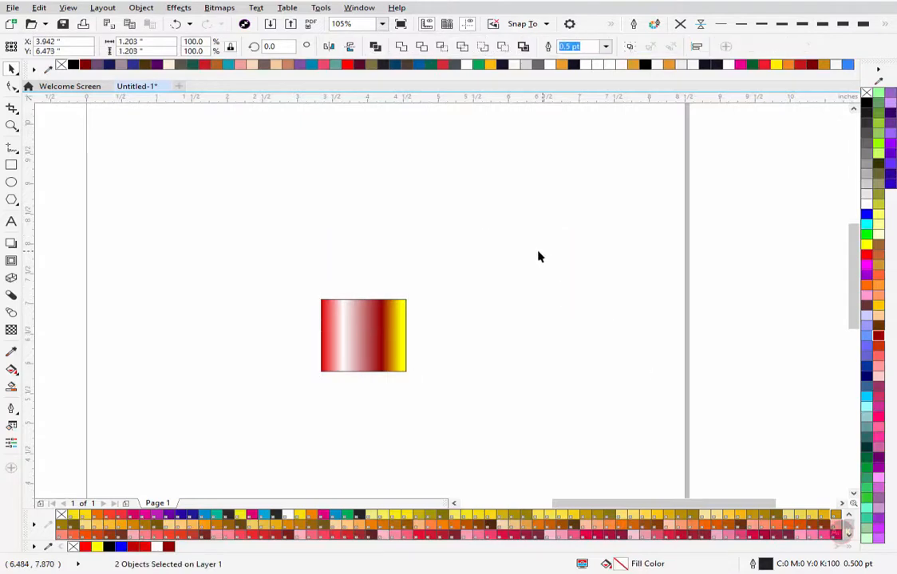
# Step: Move the gradient square horizontally about 0.78 inches to the left to uncover the red square
pyautogui.press('F4')
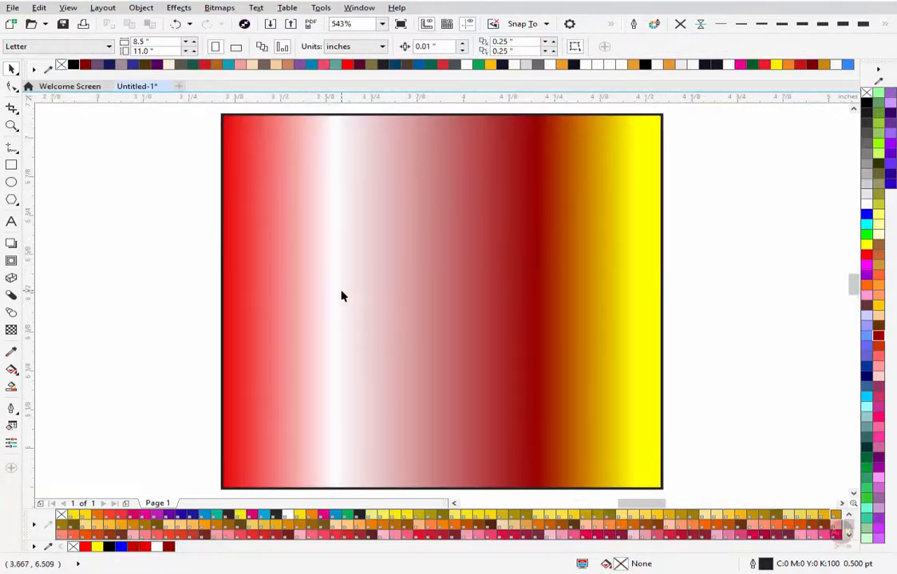
pyautogui.scroll(-3, 349, 307)
pyautogui.click(377, 278)
pyautogui.moveTo(398, 284); pyautogui.dragTo(390, 254)
pyautogui.hotkey('ctrl', 'z')
pyautogui.moveTo(459, 229); pyautogui.dragTo(331, 230)
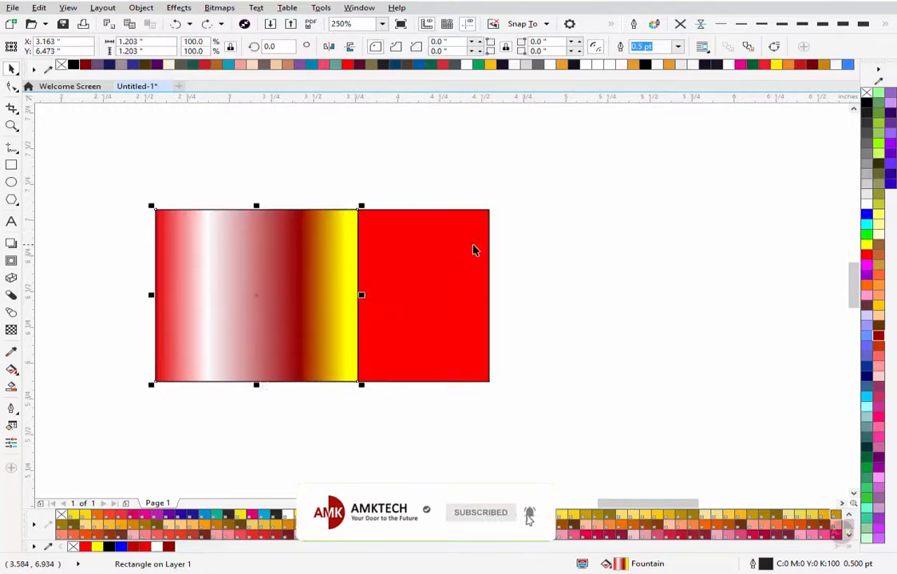
# Step: Scale the red square down to about 81% around its center and align both squares on a common center
pyautogui.click(475, 251)
pyautogui.moveTo(494, 206); pyautogui.dragTo(473, 220)
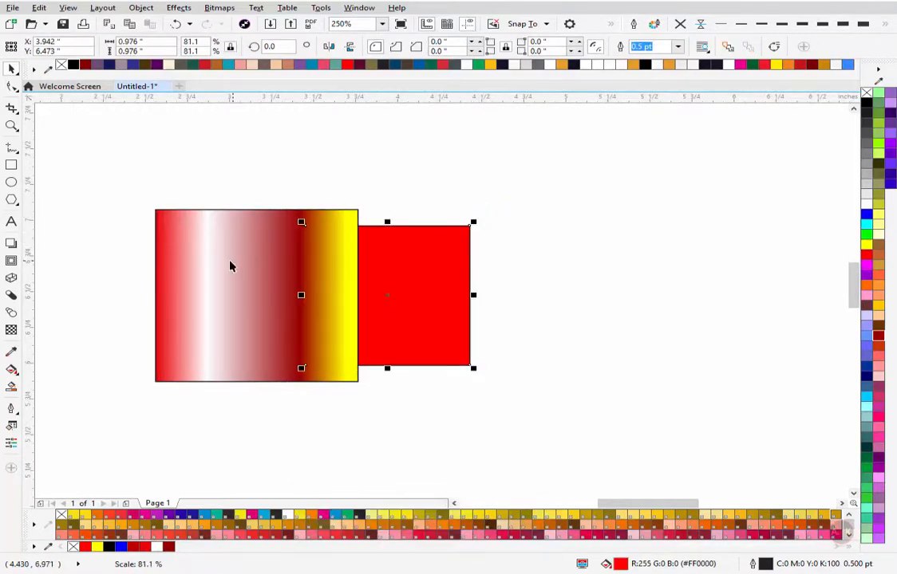
pyautogui.keyDown('shift'); pyautogui.click(230, 263); pyautogui.keyUp('shift')
pyautogui.press('p')
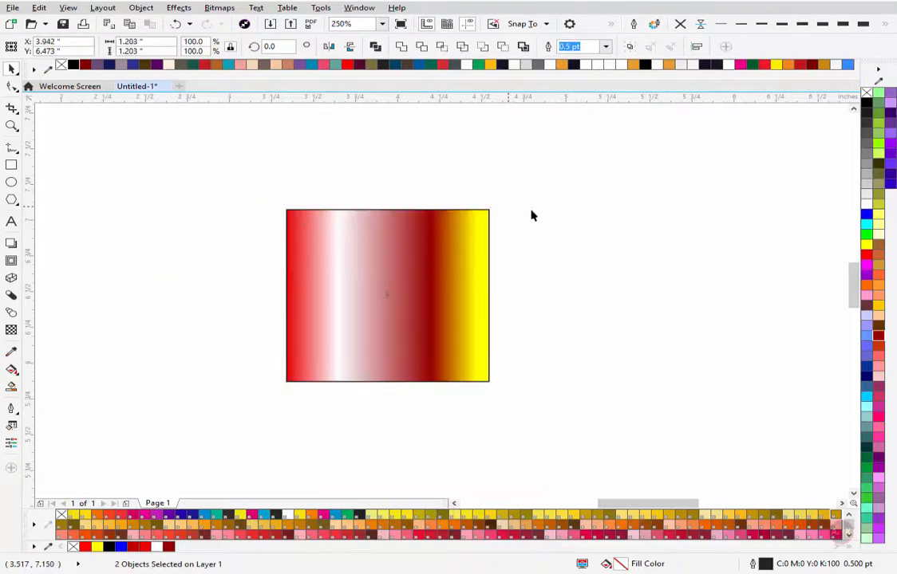
# Step: Switch the view to Wireframe to examine the red square hidden behind the gradient square
pyautogui.click(410, 270)
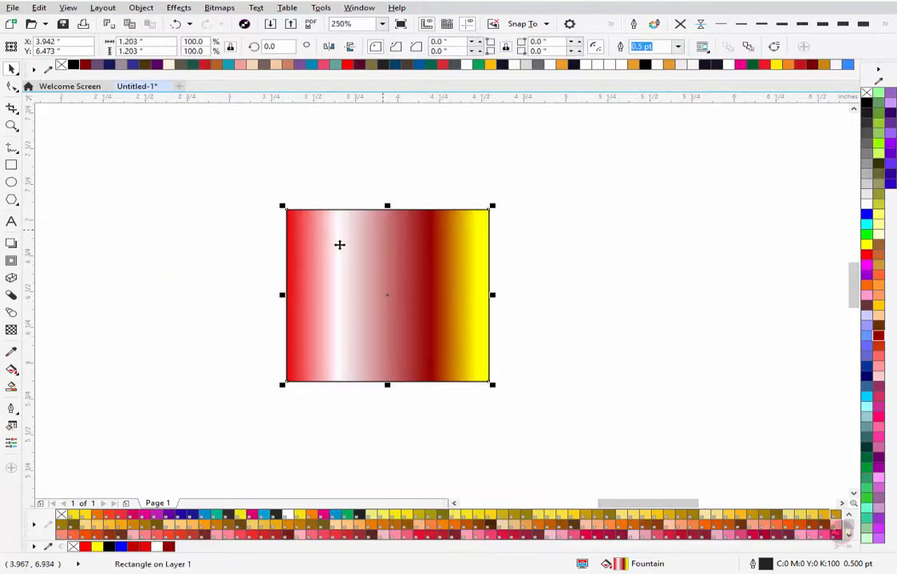
pyautogui.moveTo(222, 175); pyautogui.dragTo(659, 414)
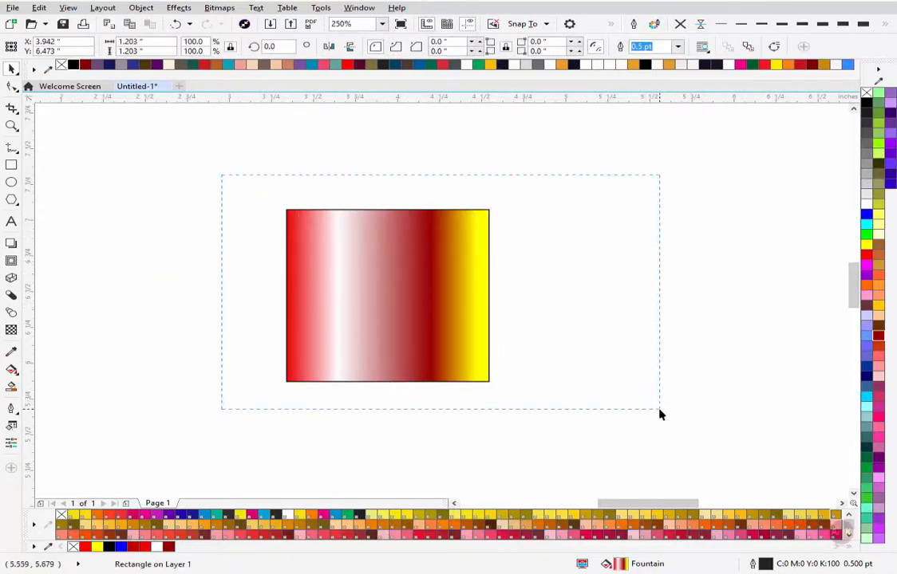
pyautogui.click(627, 306)
pyautogui.hotkey('alt', 'v')
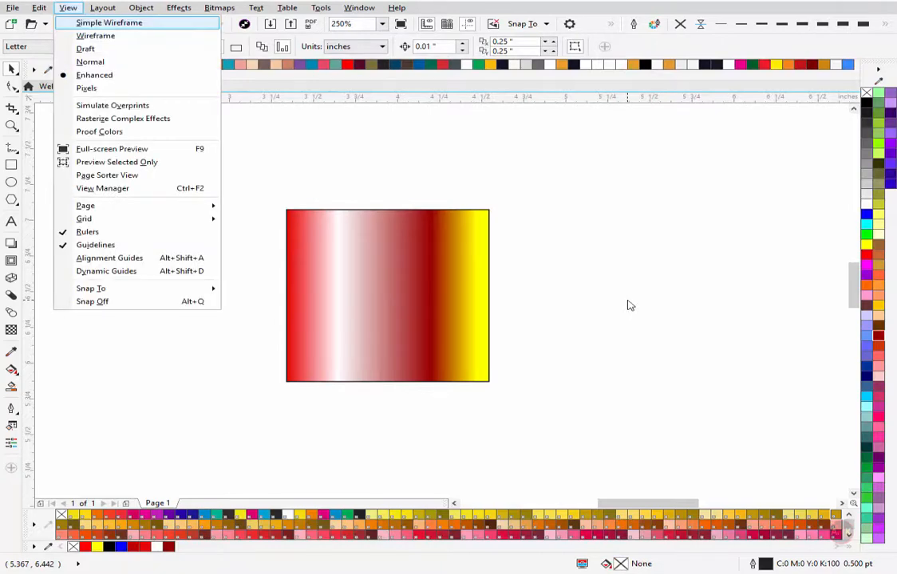
pyautogui.press('Down')
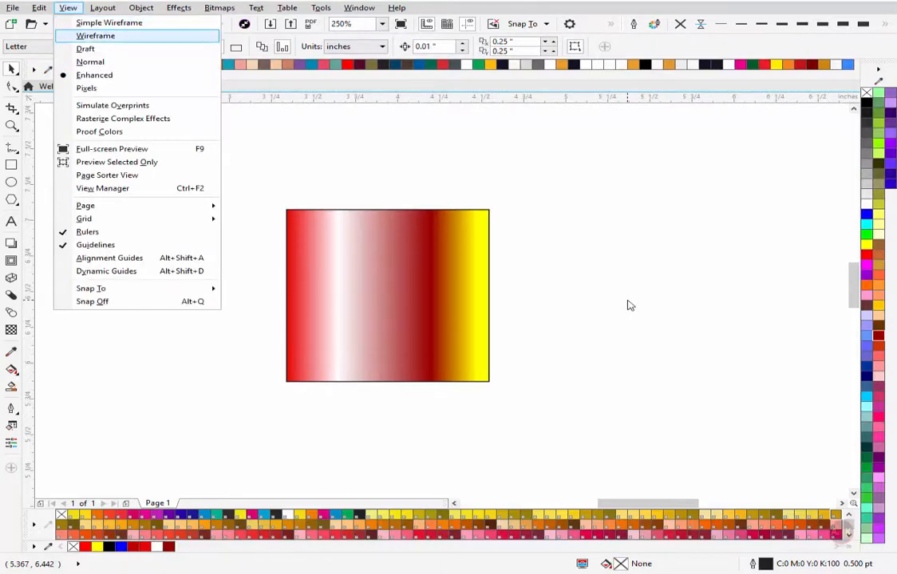
pyautogui.press('Return')
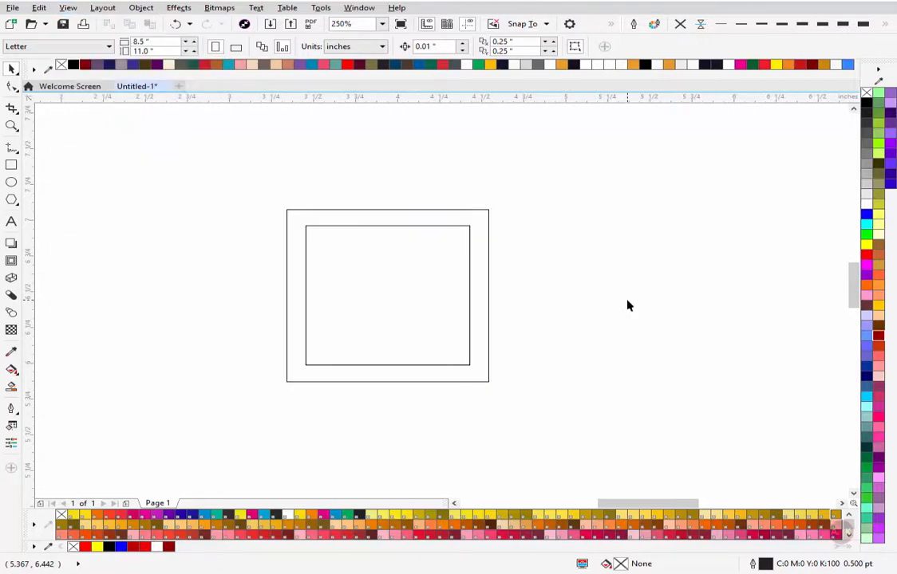
# Step: Try moving and resizing the outer square in wireframe, undoing each change
pyautogui.click(369, 316)
pyautogui.moveTo(368, 315); pyautogui.dragTo(575, 274)
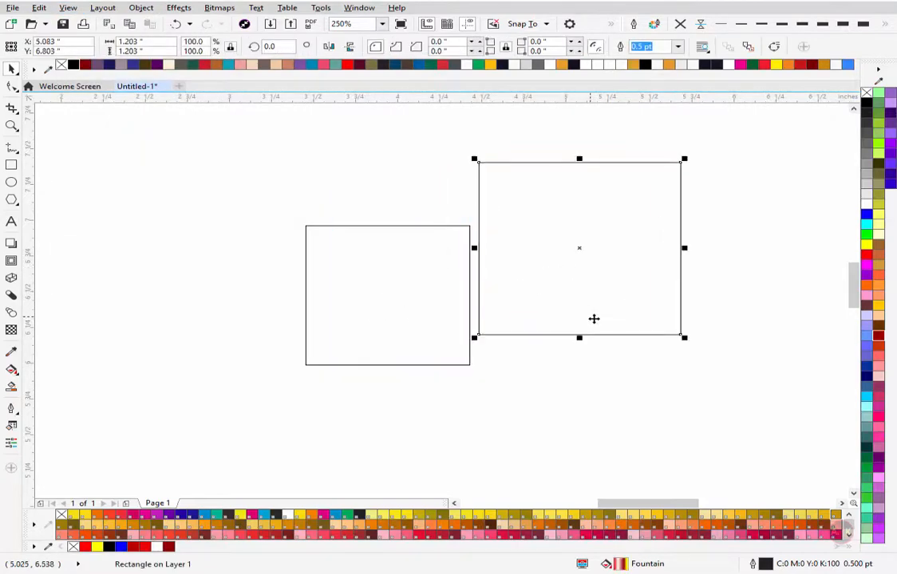
pyautogui.hotkey('ctrl', 'z')
pyautogui.click(544, 317)
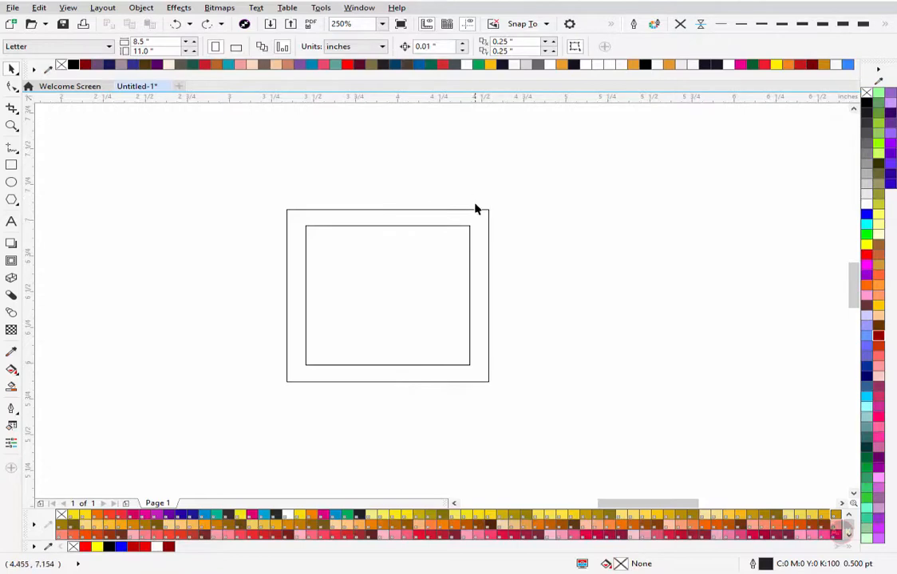
pyautogui.moveTo(476, 209); pyautogui.dragTo(498, 206)
pyautogui.hotkey('ctrl', 'z')
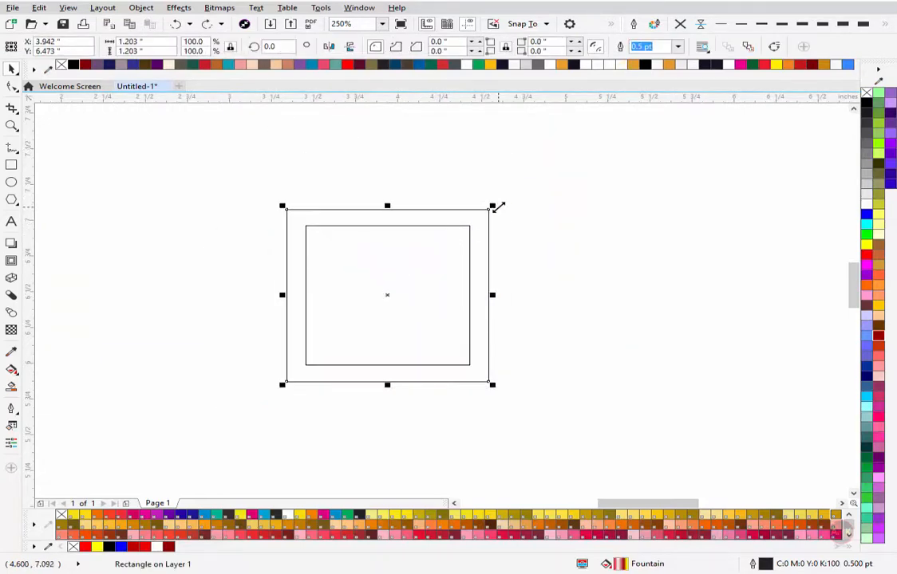
# Step: Set the view back to Enhanced and select the gradient square
pyautogui.hotkey('alt', 'v')
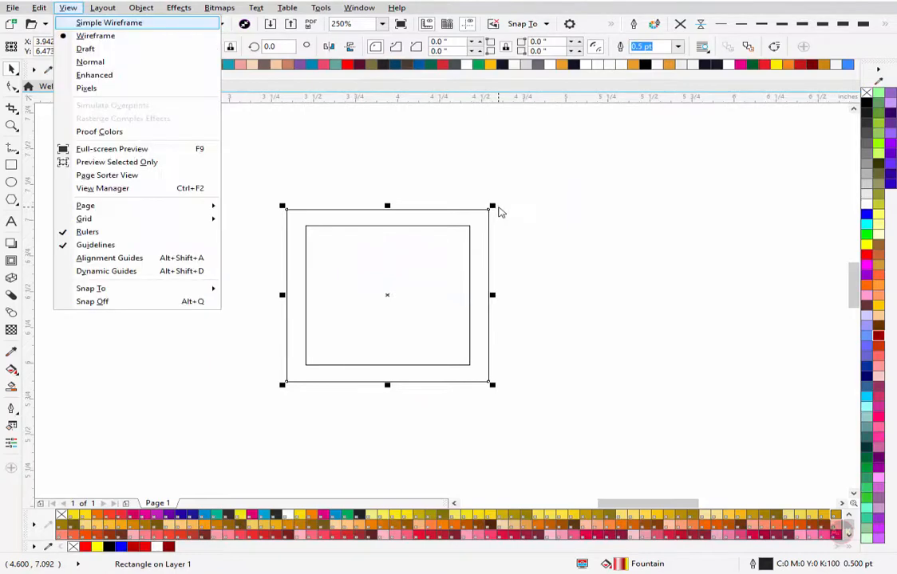
pyautogui.press('e')
pyautogui.press('Escape')
pyautogui.click(471, 244)
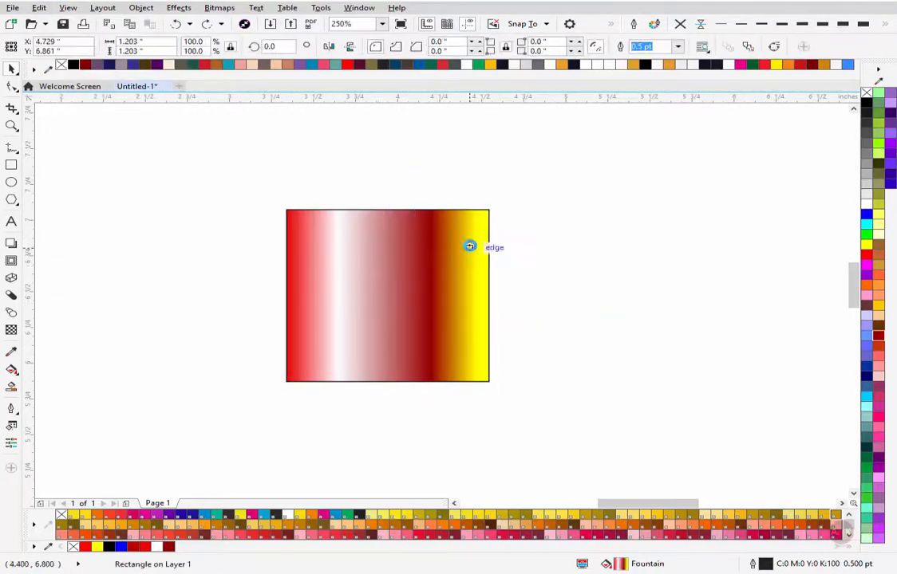
# Step: Set the view to Normal and move the gradient square about 1.47 inches to the right, off the red square
pyautogui.hotkey('alt', 'v')
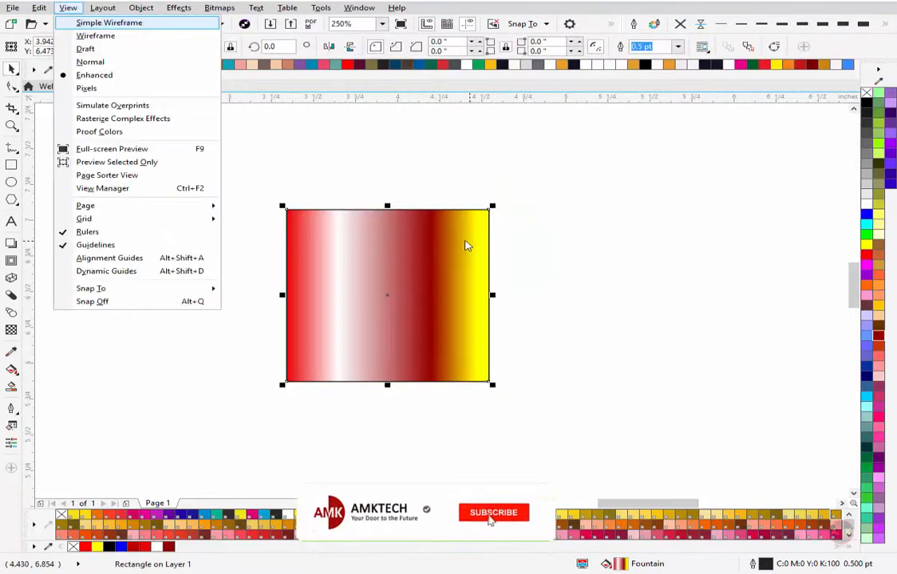
pyautogui.click(150, 64)
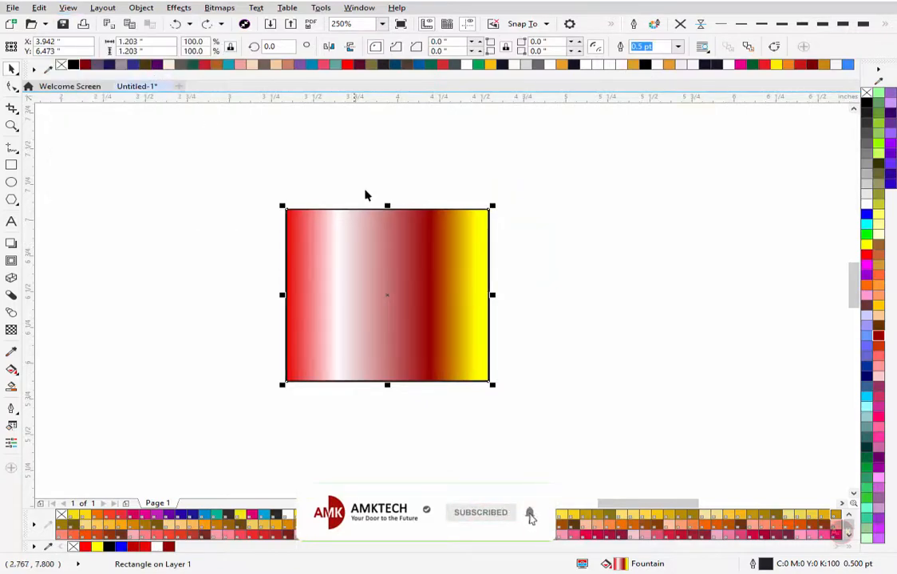
pyautogui.click(366, 194)
pyautogui.moveTo(374, 294); pyautogui.dragTo(624, 298)
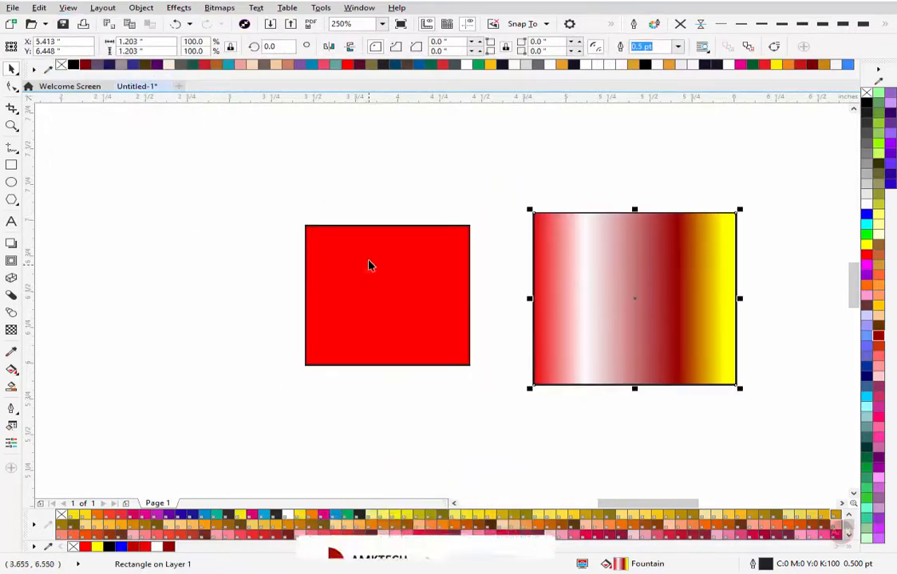
# Step: Center the gradient square and the smaller red square on each other horizontally and vertically
pyautogui.moveTo(305, 193); pyautogui.dragTo(442, 253)
pyautogui.scroll(-4, 387, 221)
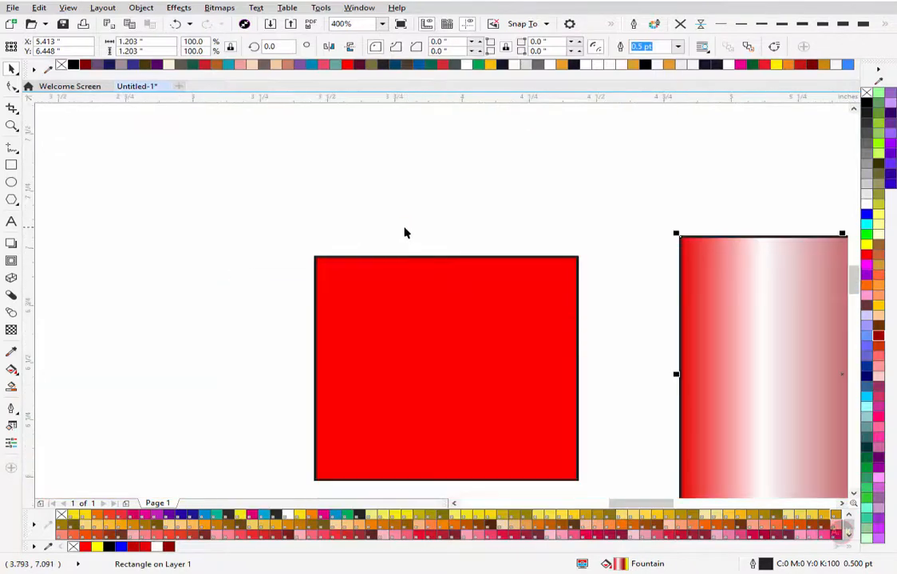
pyautogui.keyDown('shift'); pyautogui.click(461, 303); pyautogui.keyUp('shift')
pyautogui.press('c')
pyautogui.press('e')
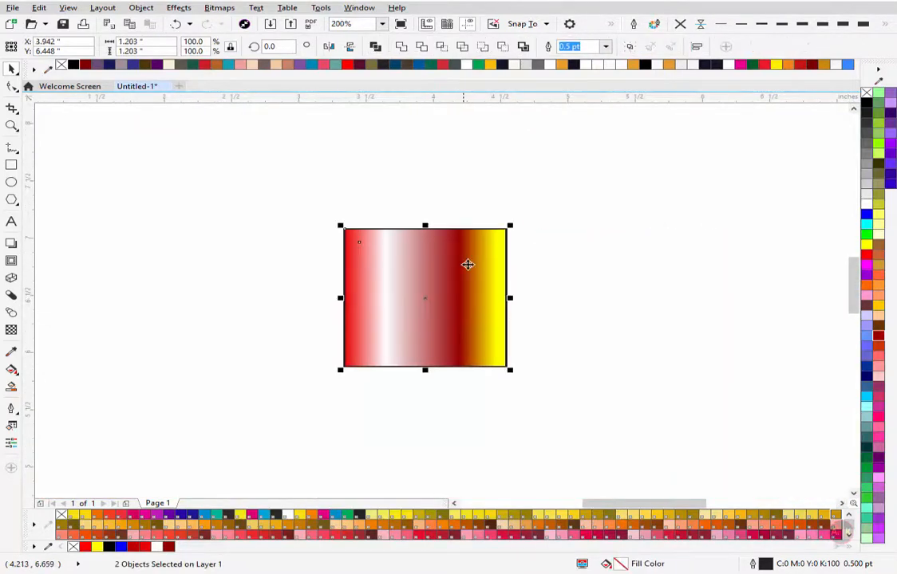
# Step: Set the view mode back to Enhanced and fit the gradient square in the window
pyautogui.press('Escape')
pyautogui.click(420, 255)
pyautogui.hotkey('alt', 'v')
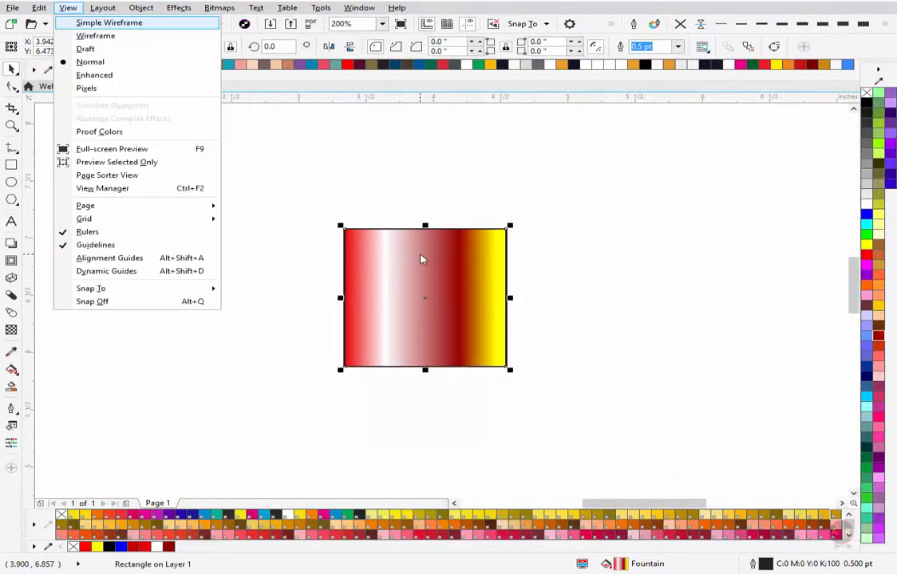
pyautogui.click(421, 255)
pyautogui.click(428, 204)
pyautogui.press('F4')
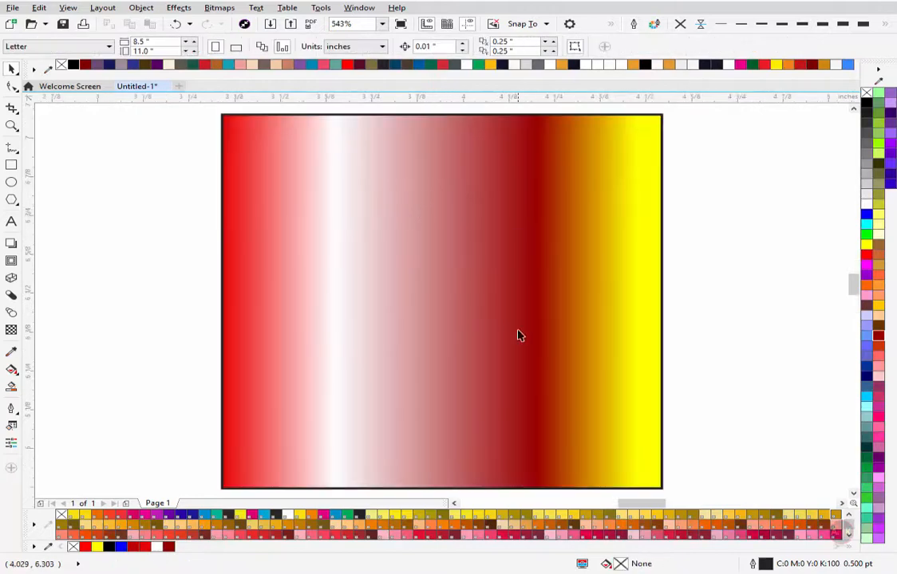
# Step: Import the clock image 5a21a15d70d926.0953068315121534374622.png from the Downloads folder
pyautogui.scroll(-2, 165, 308)
pyautogui.press('z')
pyautogui.moveTo(154, 214); pyautogui.dragTo(723, 463)
pyautogui.moveTo(412, 278); pyautogui.dragTo(793, 476)
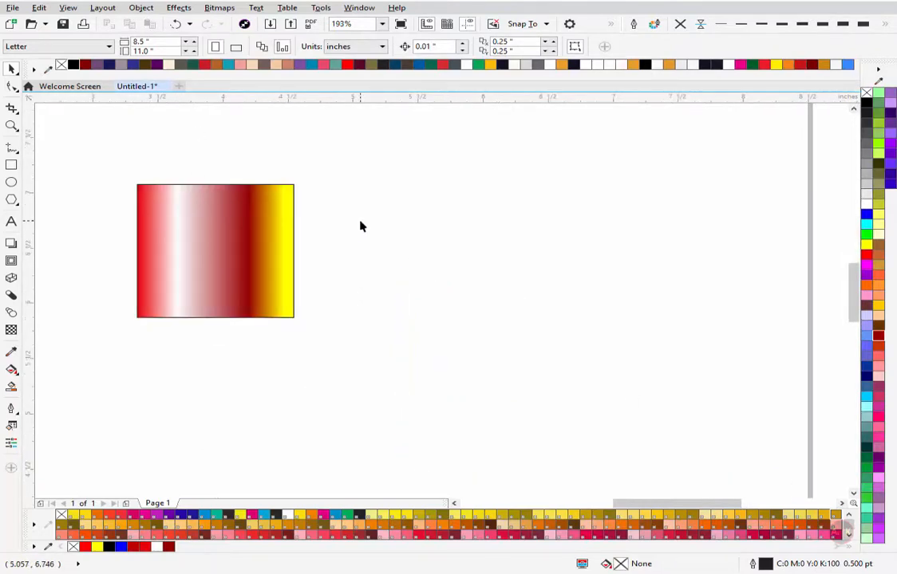
pyautogui.hotkey('ctrl', 'i')
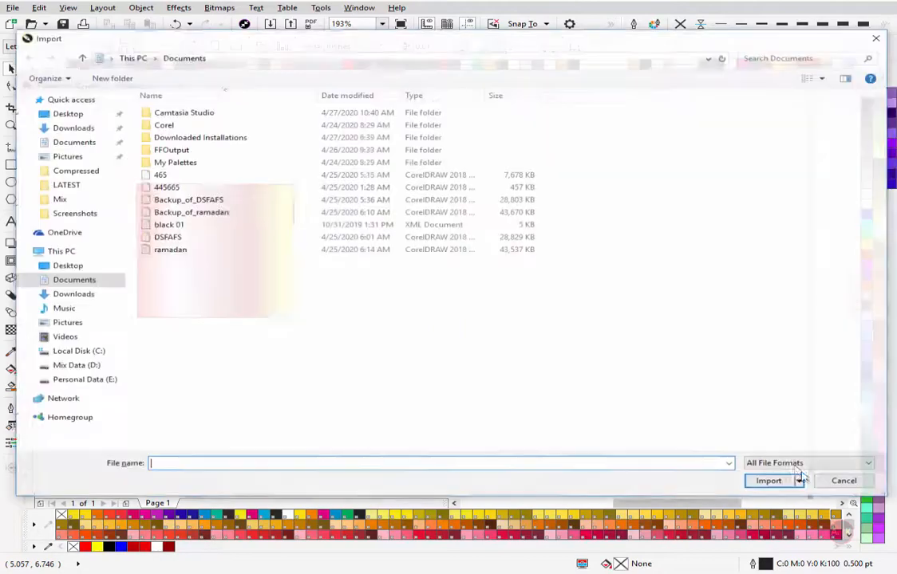
pyautogui.click(73, 127)
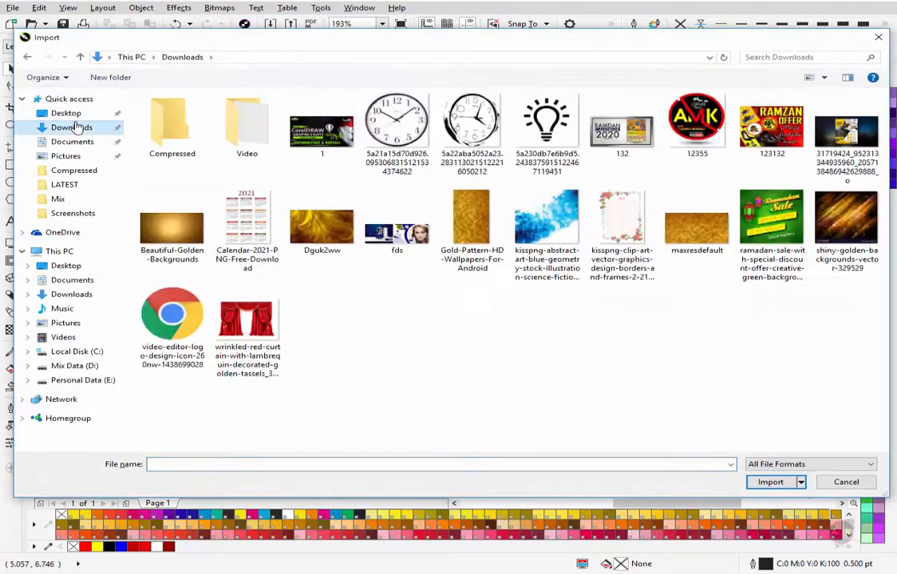
pyautogui.doubleClick(396, 123)
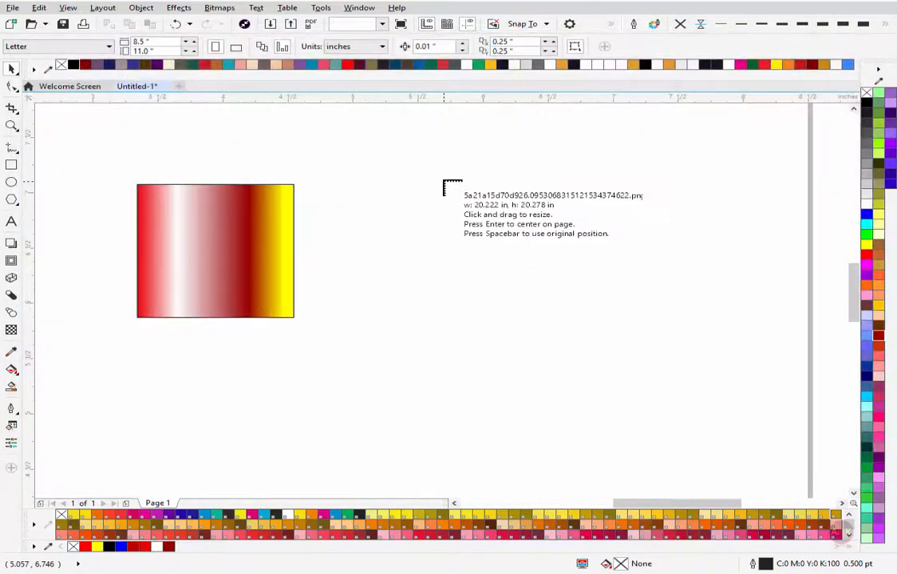
# Step: Place the clock image to the right of the gradient square and scale it down to about 0.82 inches wide
pyautogui.moveTo(556, 296); pyautogui.dragTo(624, 377)
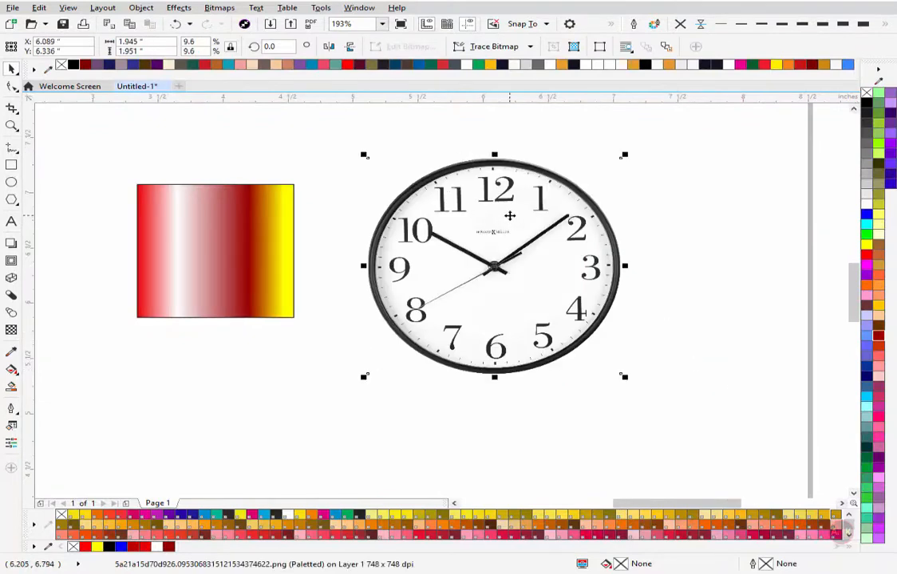
pyautogui.moveTo(509, 215); pyautogui.dragTo(560, 210)
pyautogui.moveTo(673, 156); pyautogui.dragTo(602, 198)
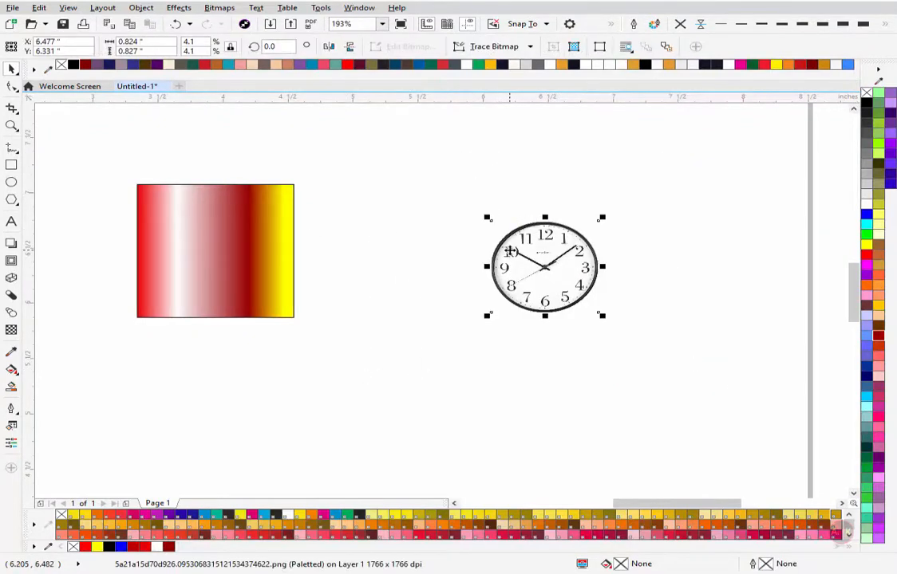
# Step: Export only the clock image to the Desktop as a JPG named Untitled-1, continuing to the JPEG settings
pyautogui.click(509, 252)
pyautogui.hotkey('ctrl', 'e')
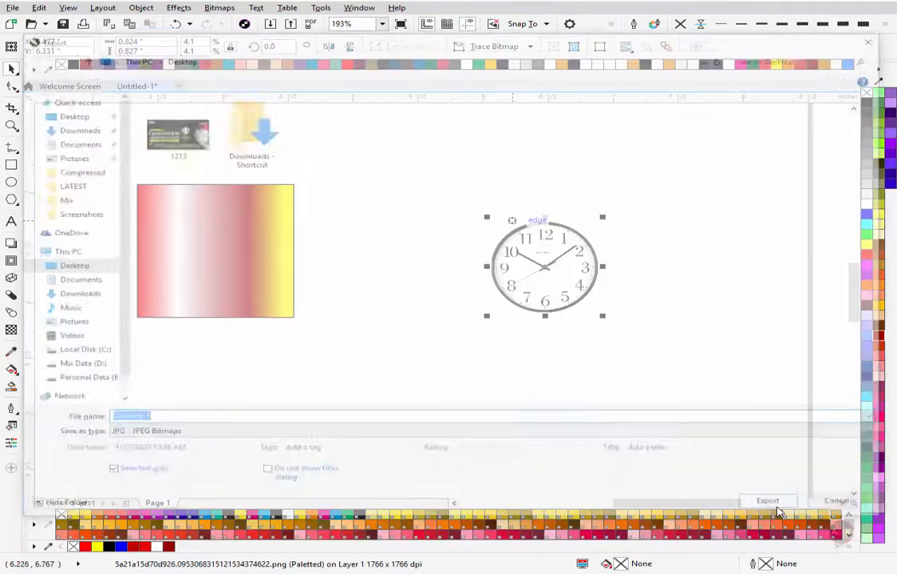
pyautogui.click(73, 118)
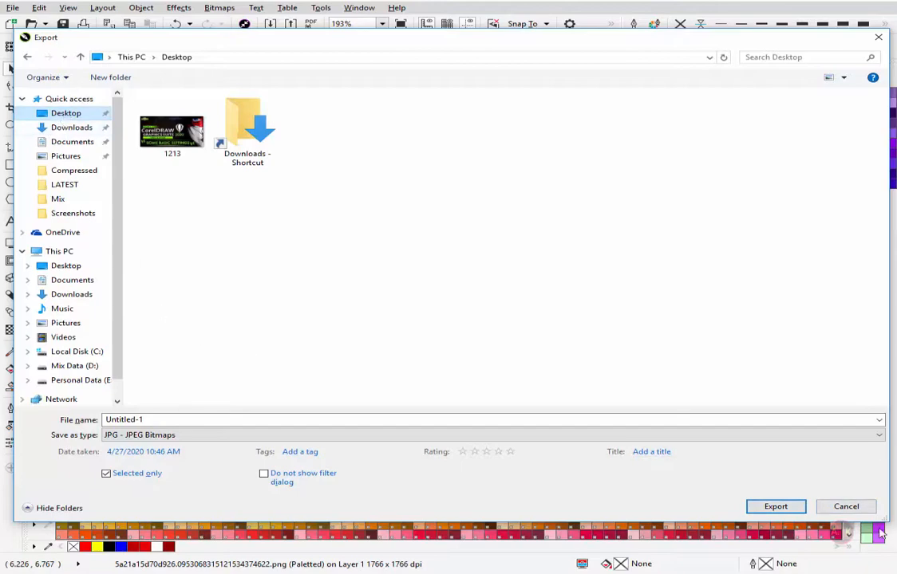
pyautogui.click(775, 507)
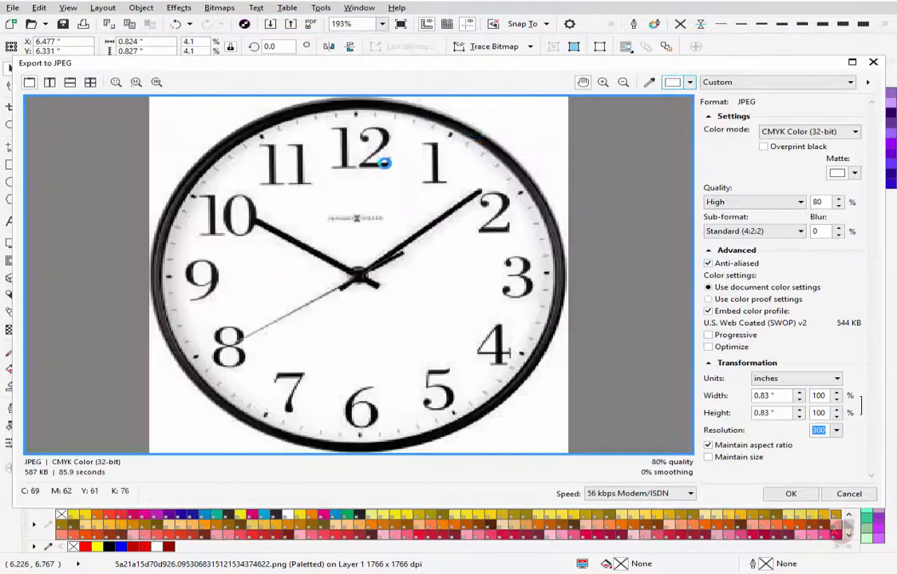
# Step: Set the JPEG's color mode to RGB Color (24-bit) and resolution to 600, and complete the export
pyautogui.moveTo(531, 63); pyautogui.dragTo(541, 86)
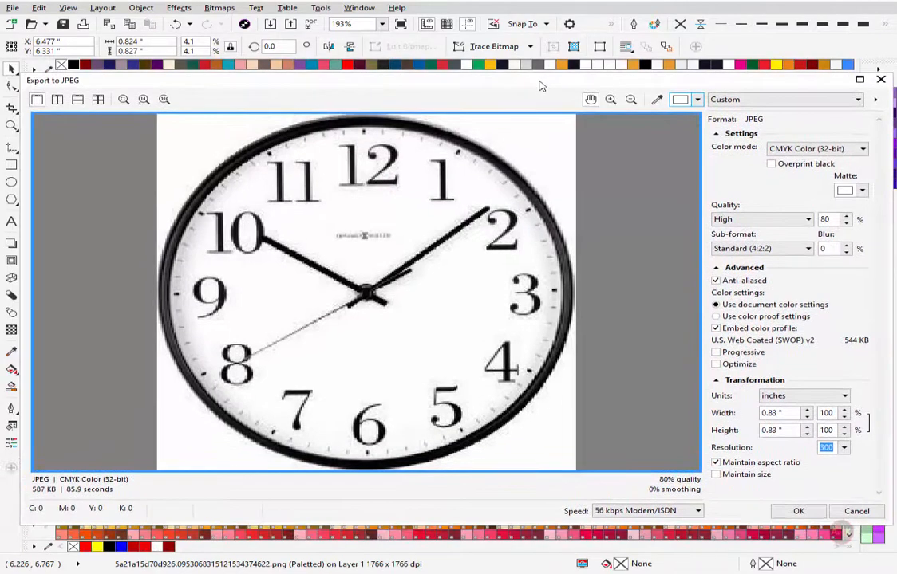
pyautogui.click(835, 149)
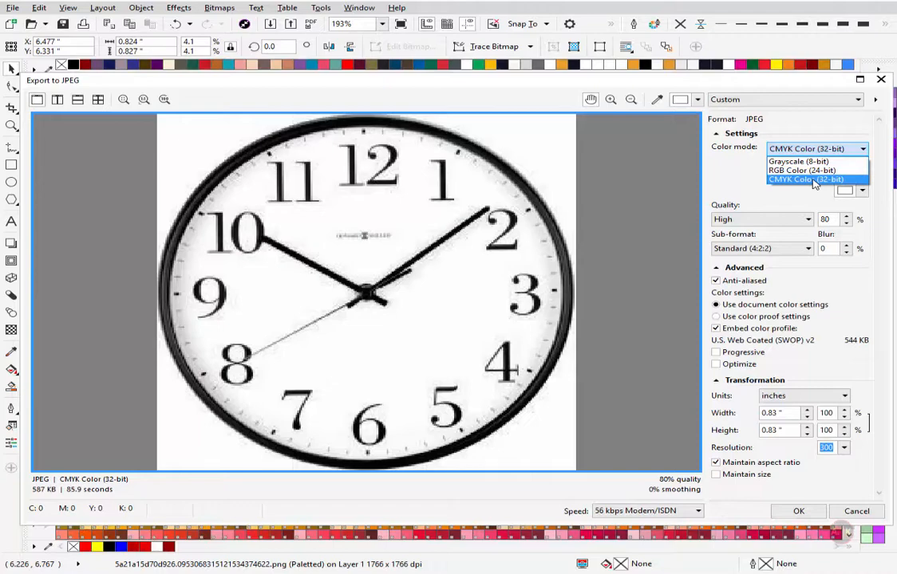
pyautogui.click(802, 170)
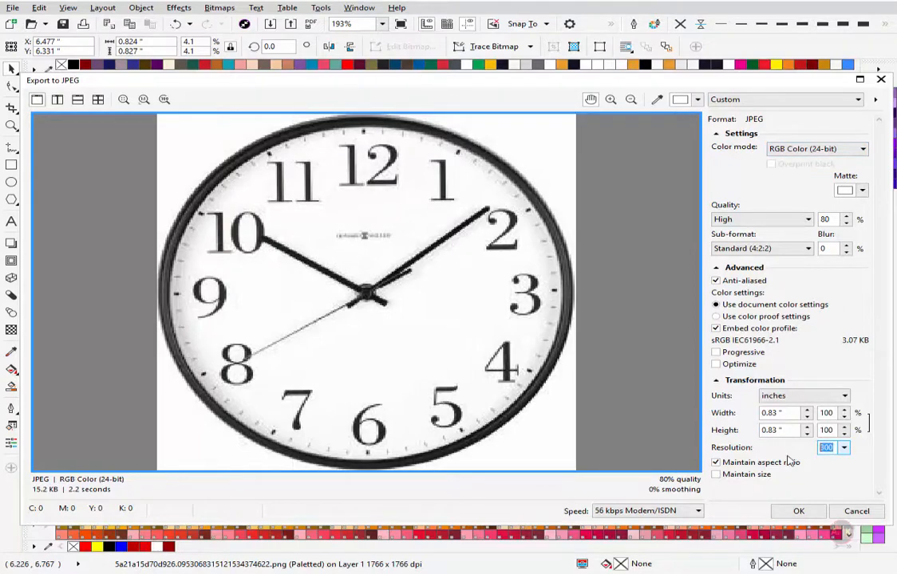
pyautogui.write('6')
pyautogui.click(797, 510)
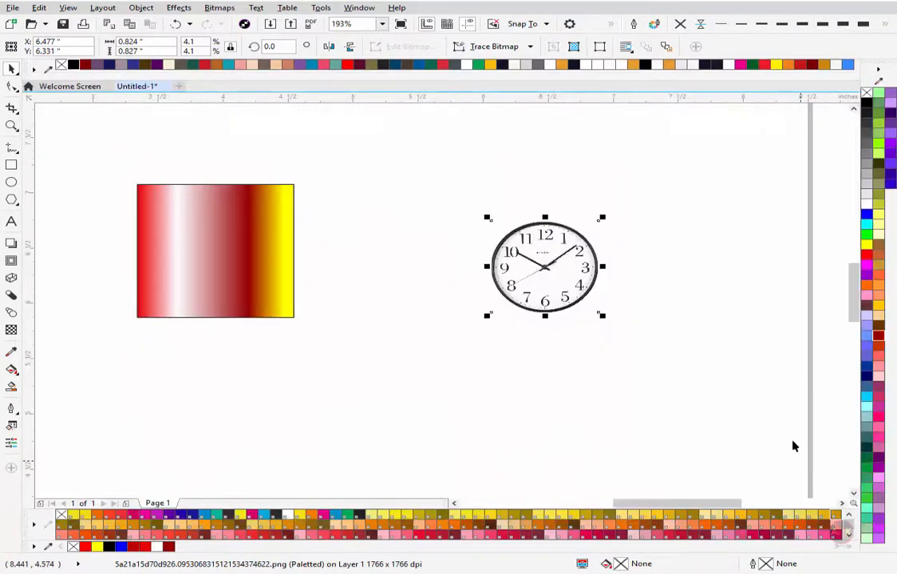
pyautogui.click(693, 304)
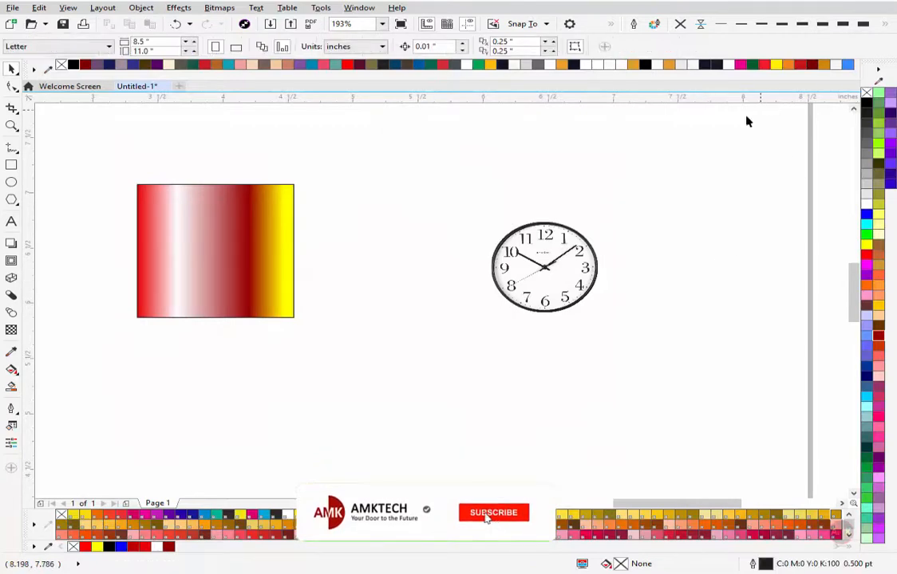
# Step: Try exporting the whole drawing as a JPG named 2 with Selected only turned off, and cancel at the JPEG settings
pyautogui.moveTo(83, 145); pyautogui.dragTo(718, 397)
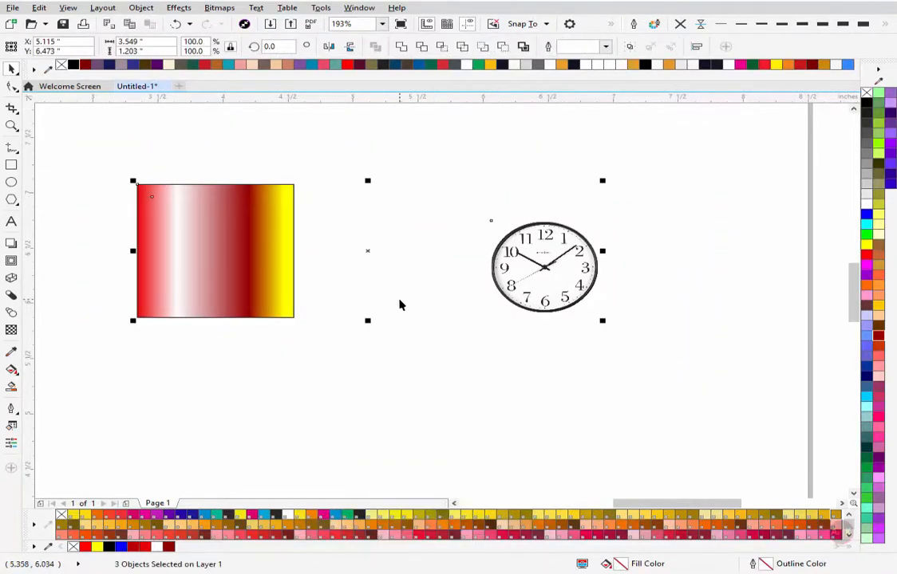
pyautogui.click(506, 206)
pyautogui.click(522, 253)
pyautogui.click(230, 233)
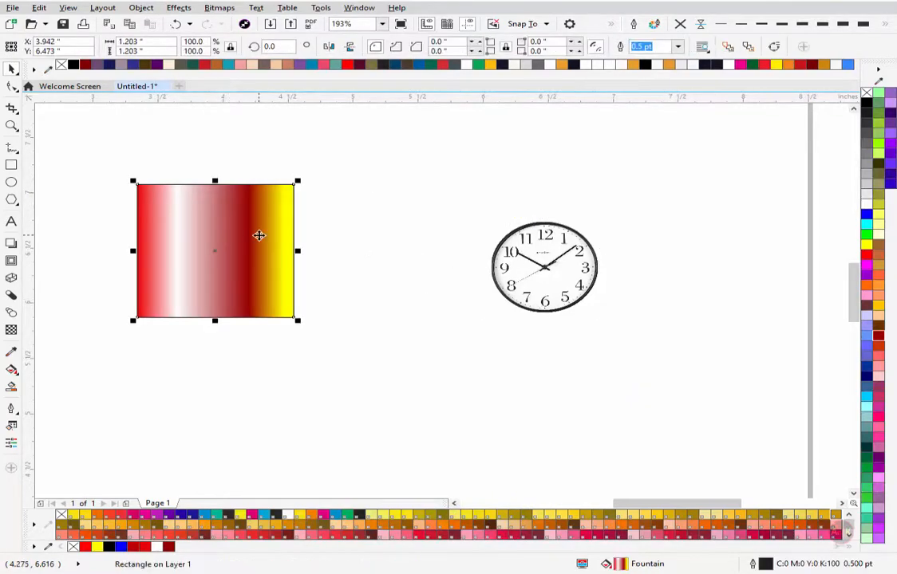
pyautogui.hotkey('ctrl', 'e')
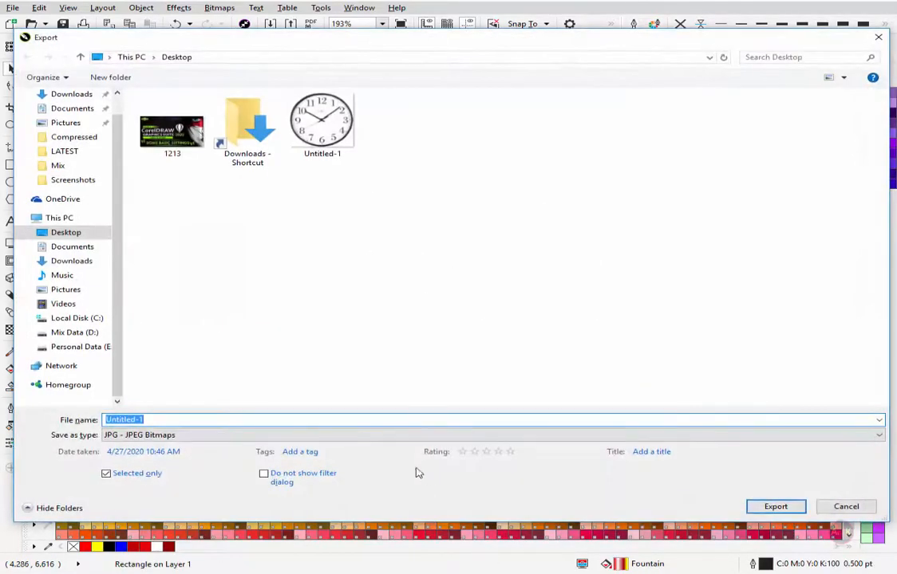
pyautogui.click(154, 474)
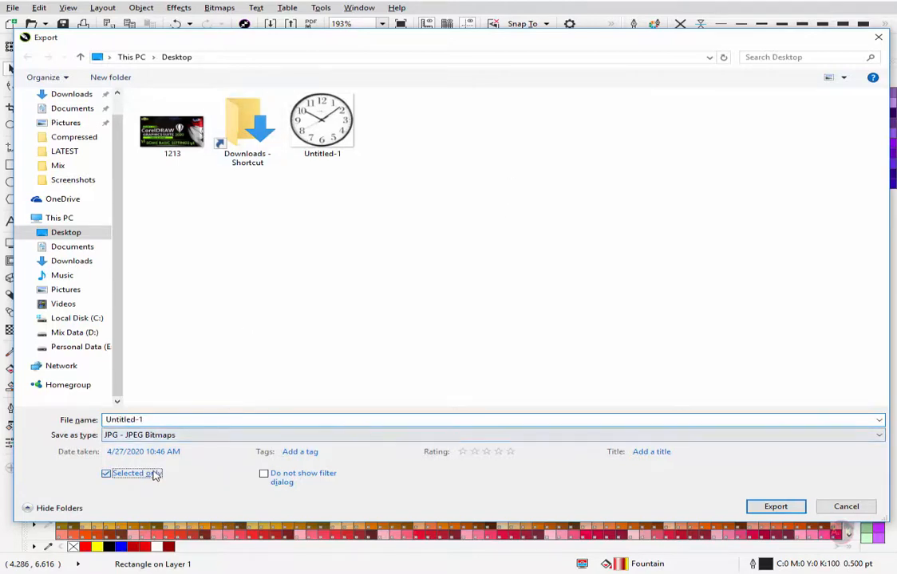
pyautogui.click(175, 425)
pyautogui.write('3')
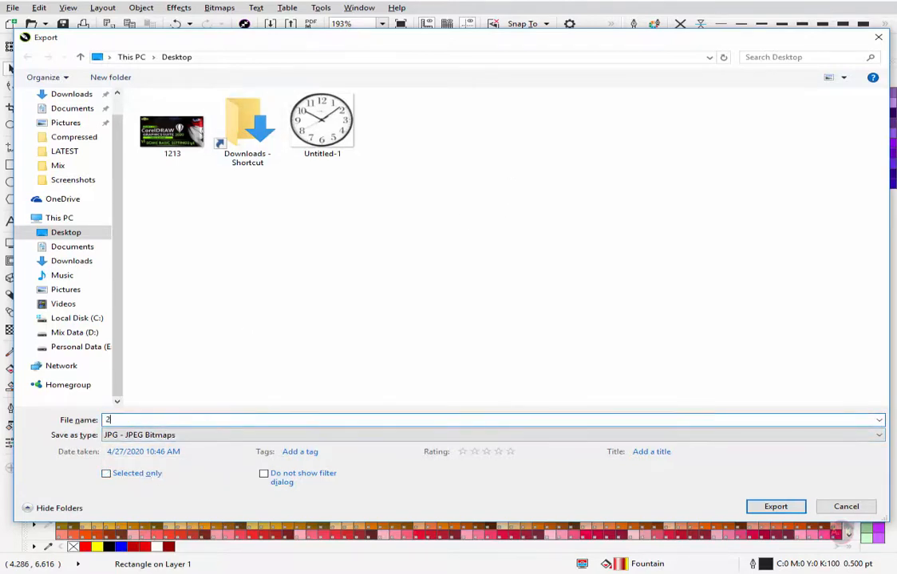
pyautogui.press('Return')
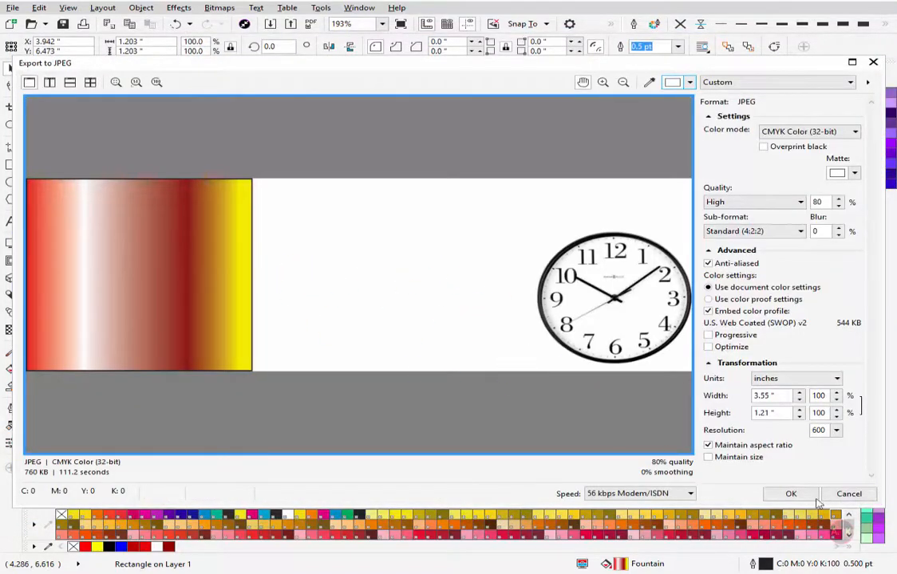
pyautogui.click(848, 495)
pyautogui.click(705, 385)
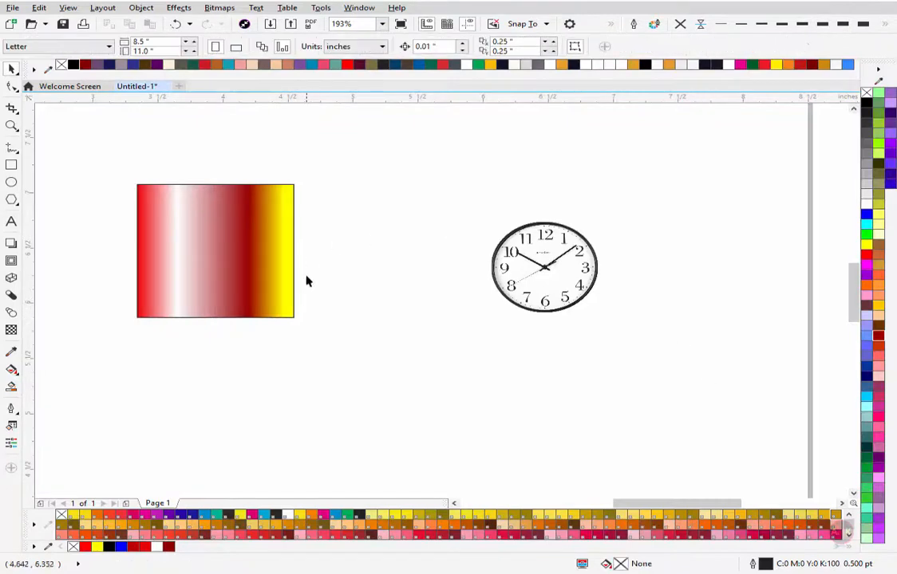
# Step: Move the clock image close to the gradient square, and move the gradient square off the red square to the clock's far side
pyautogui.moveTo(546, 274); pyautogui.dragTo(363, 252)
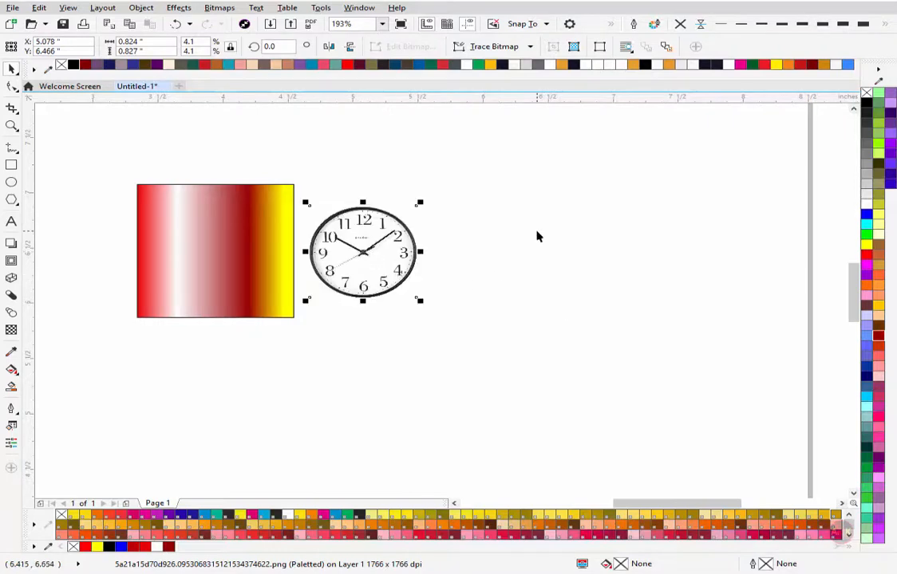
pyautogui.click(354, 190)
pyautogui.moveTo(214, 266); pyautogui.dragTo(578, 269)
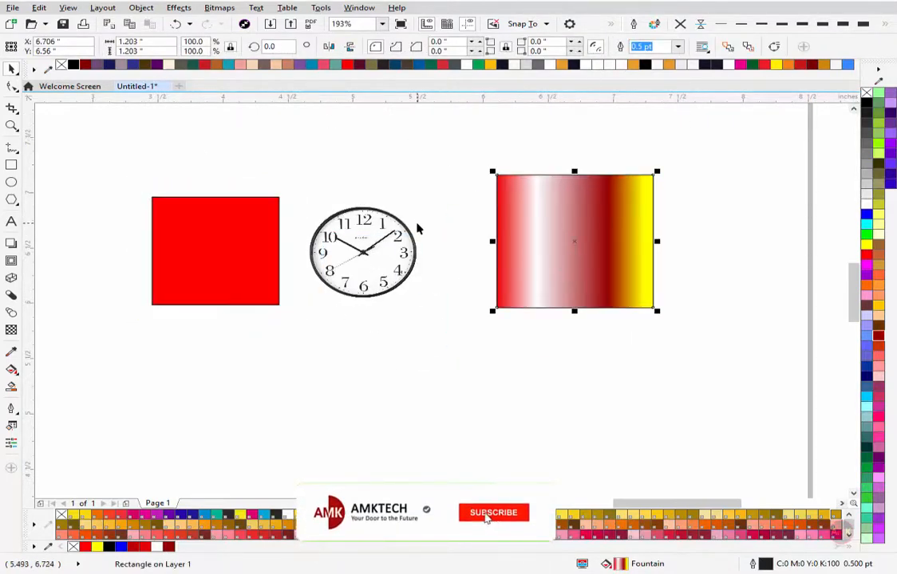
pyautogui.click(212, 216)
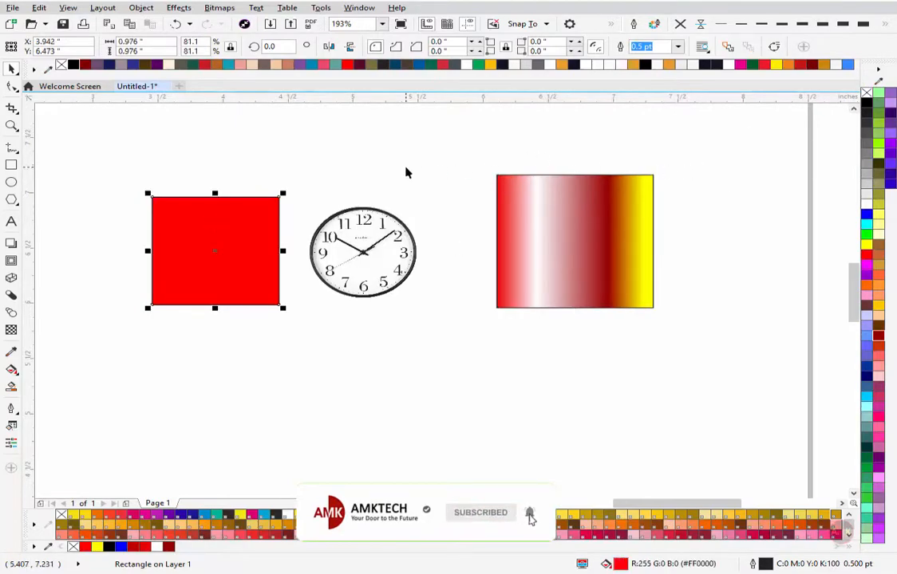
# Step: Import 12355.jpg from the Downloads folder and place it below the clock, about 0.97 inches wide
pyautogui.hotkey('ctrl', 'i')
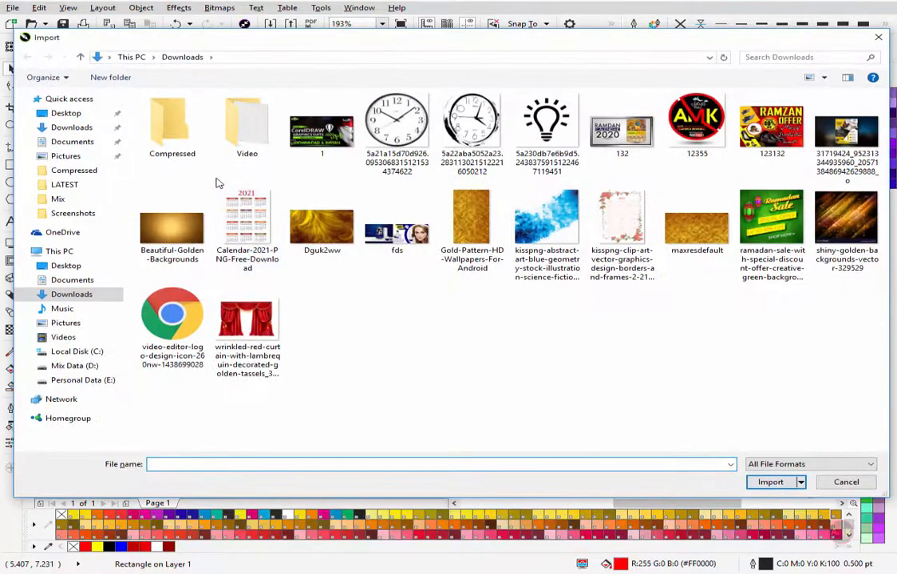
pyautogui.click(696, 128)
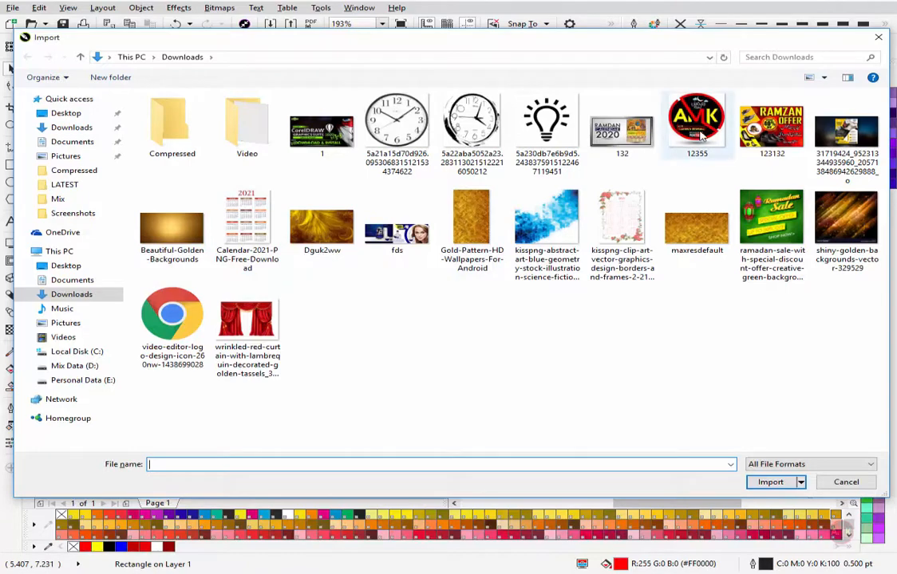
pyautogui.press('Return')
pyautogui.moveTo(286, 353); pyautogui.dragTo(550, 445)
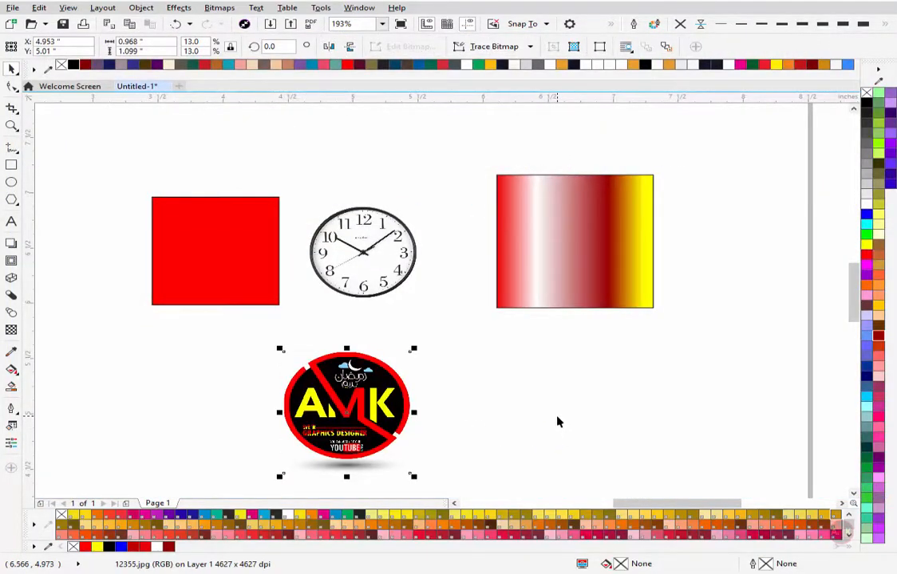
# Step: Try Brightness/Contrast/Intensity on the AMK logo image with brightness 55 and contrast -38, and cancel the adjustment
pyautogui.hotkey('shift', 'F2')
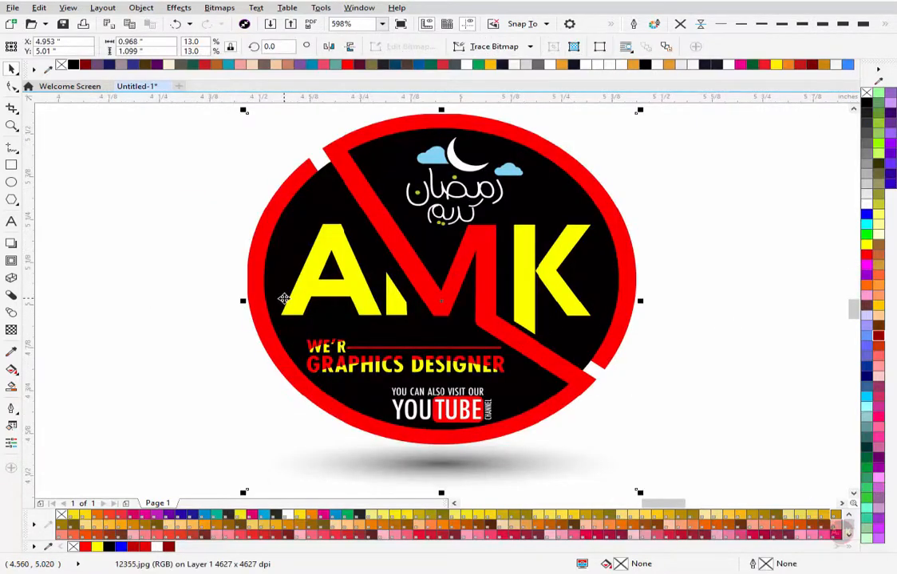
pyautogui.hotkey('ctrl', 'b')
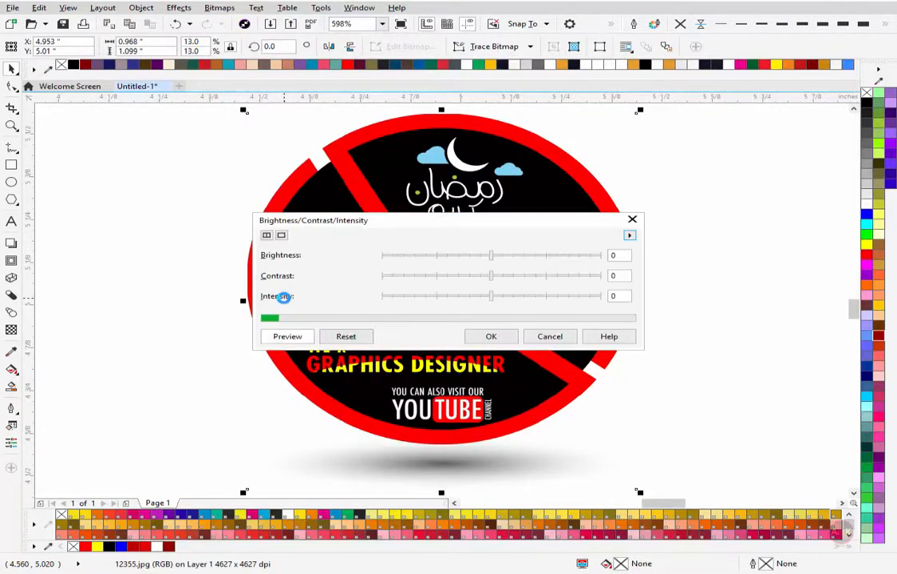
pyautogui.moveTo(543, 229); pyautogui.dragTo(649, 334)
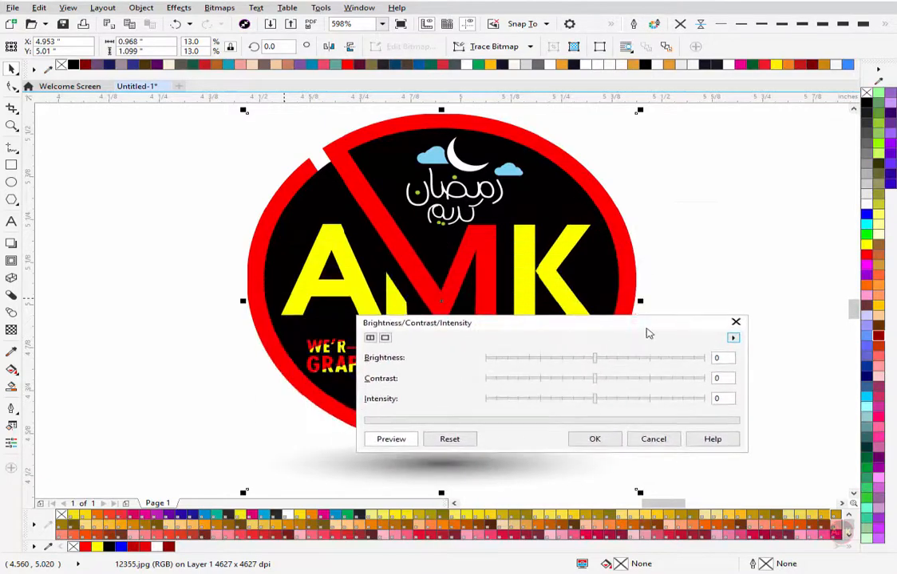
pyautogui.moveTo(595, 358); pyautogui.dragTo(540, 359)
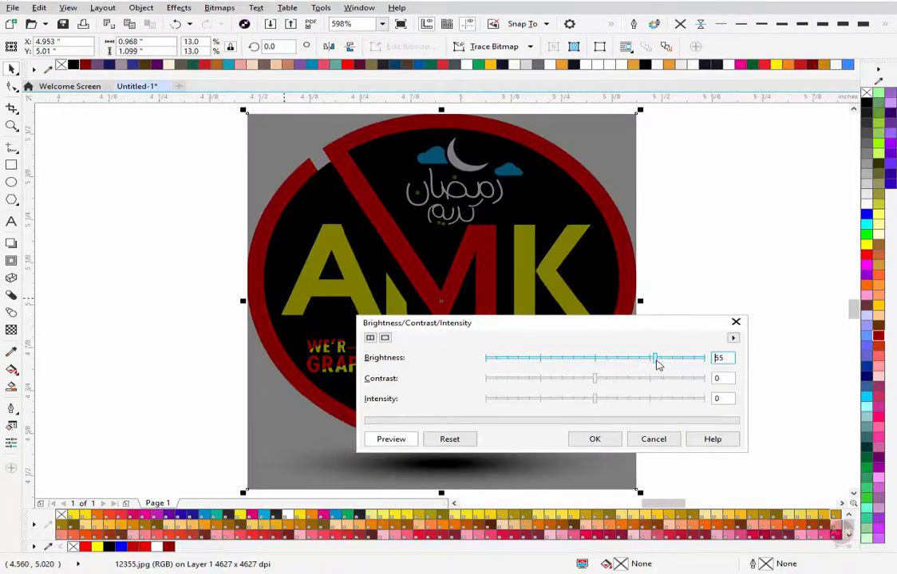
pyautogui.moveTo(560, 386); pyautogui.dragTo(551, 382)
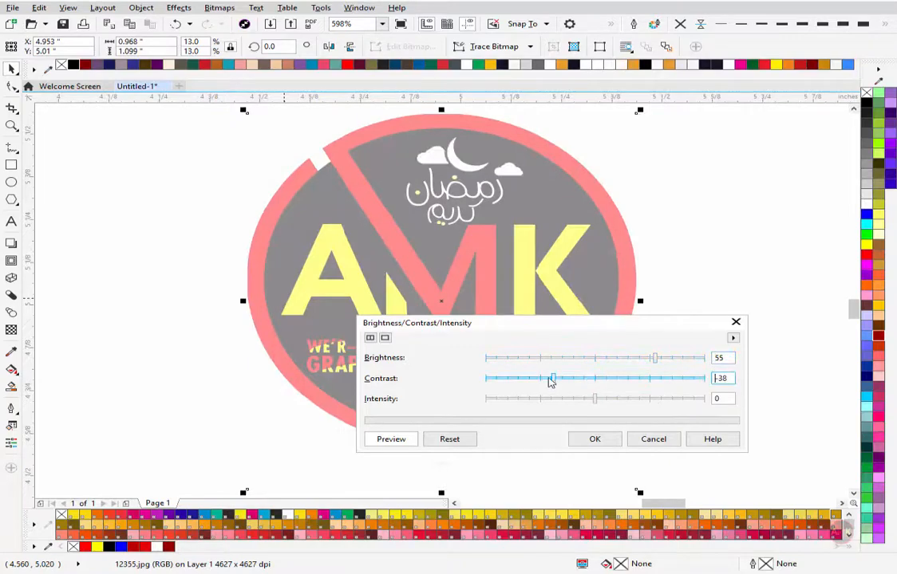
pyautogui.click(654, 438)
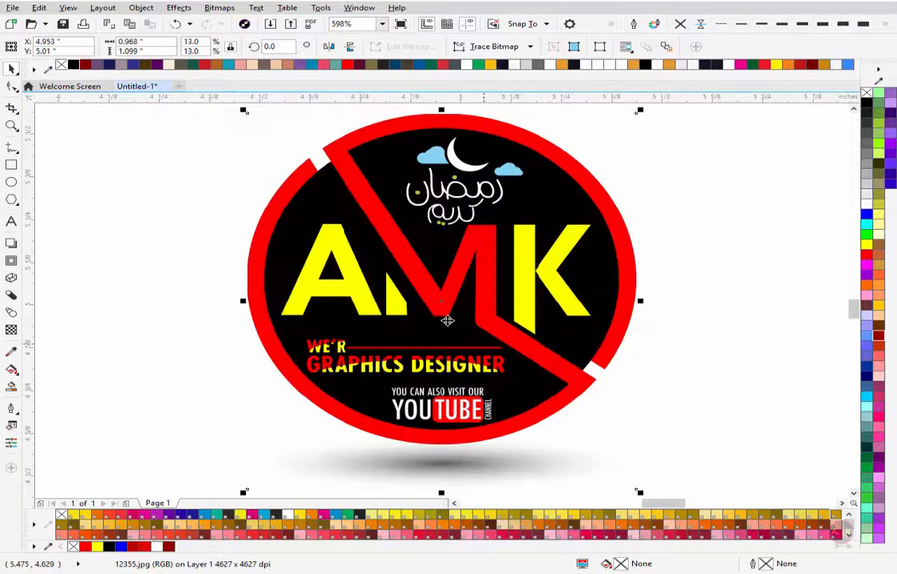
pyautogui.scroll(-5, 385, 252)
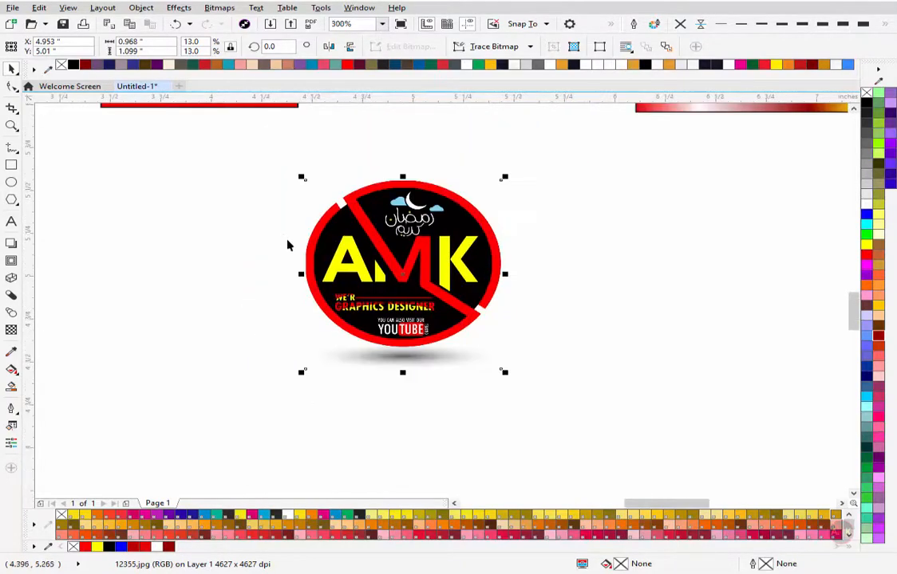
# Step: Import Gold-Pattern-HD-Wallpapers-For-Android.jpg from the Downloads folder and place it to the right of the logo, about 0.9 inches wide
pyautogui.click(651, 207)
pyautogui.hotkey('ctrl', 'i')
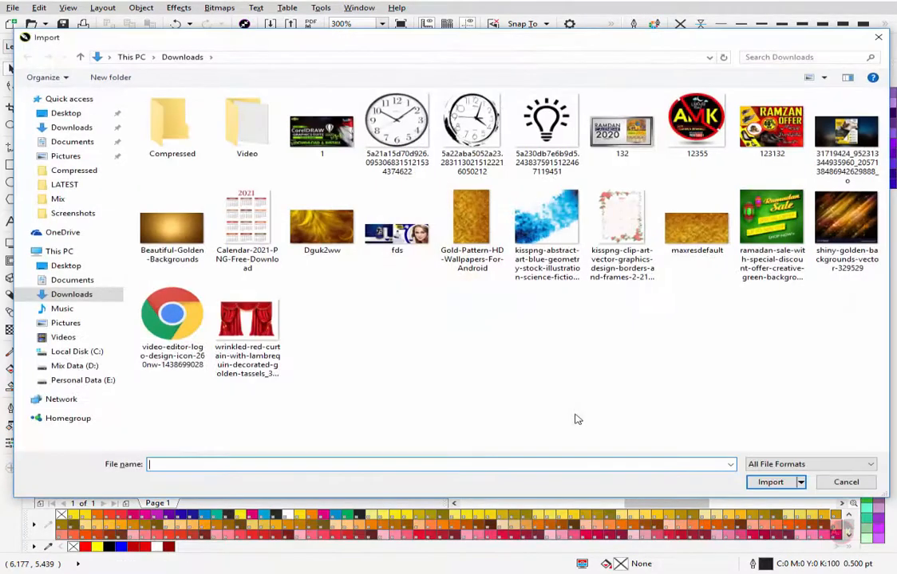
pyautogui.doubleClick(488, 236)
pyautogui.moveTo(531, 182); pyautogui.dragTo(712, 455)
# Step: Try a brightness of -42 on the gold pattern image, reset the adjustment and cancel it
pyautogui.hotkey('ctrl', 'b')
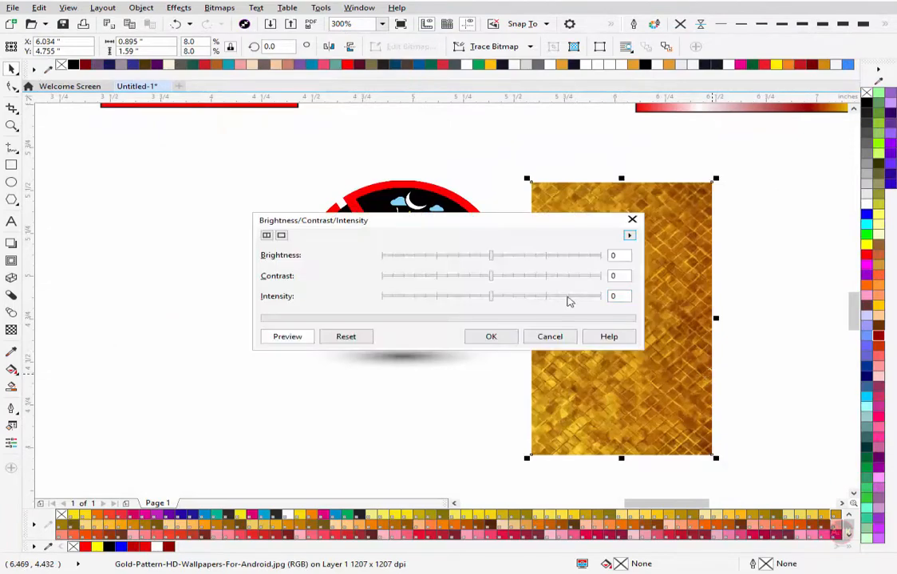
pyautogui.moveTo(535, 221); pyautogui.dragTo(405, 187)
pyautogui.moveTo(348, 229); pyautogui.dragTo(320, 227)
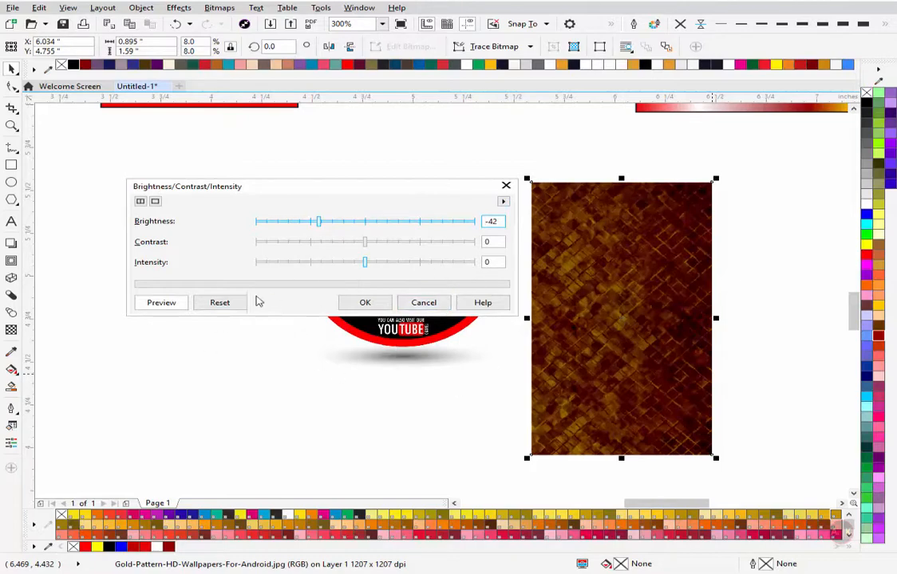
pyautogui.click(226, 304)
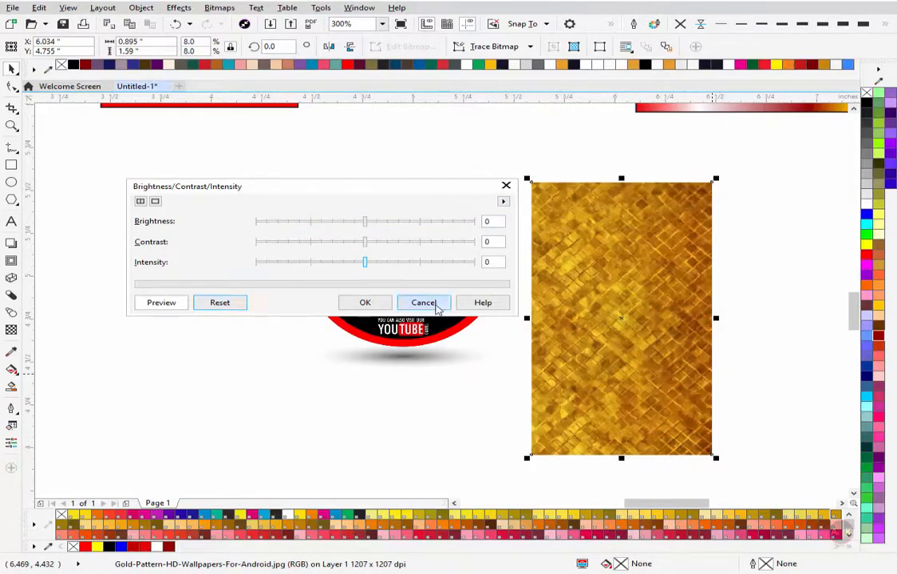
pyautogui.click(437, 303)
# Step: Move the AMK logo image slightly up and to the left
pyautogui.click(375, 232)
pyautogui.moveTo(375, 232); pyautogui.dragTo(351, 188)
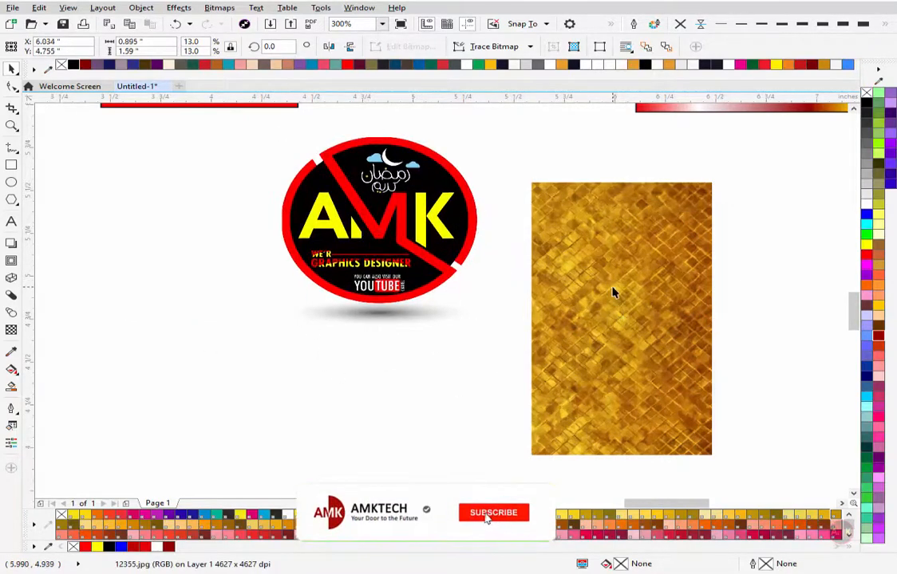
# Step: Delete the gold pattern image from the page
pyautogui.click(615, 292)
pyautogui.press('Delete')
pyautogui.scroll(-4, 414, 295)
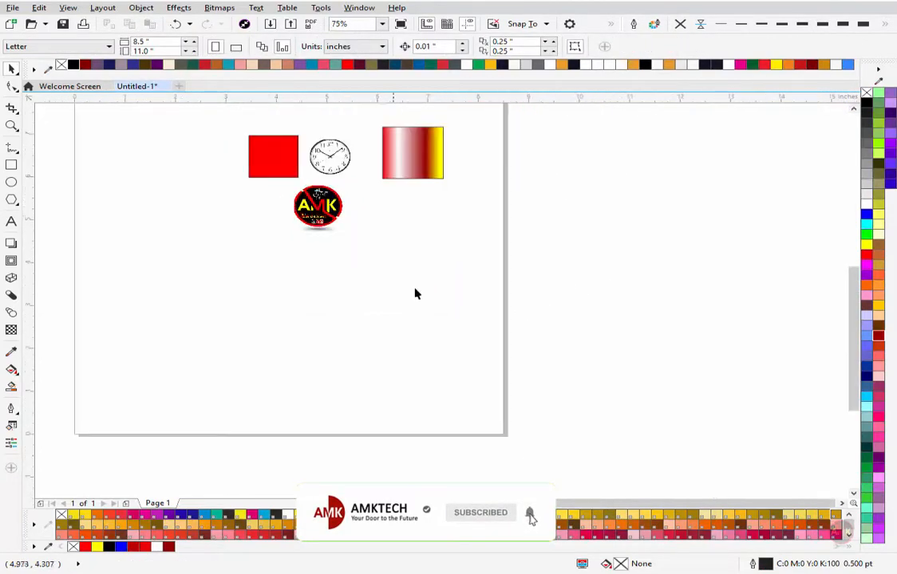
pyautogui.scroll(2, 216, 106)
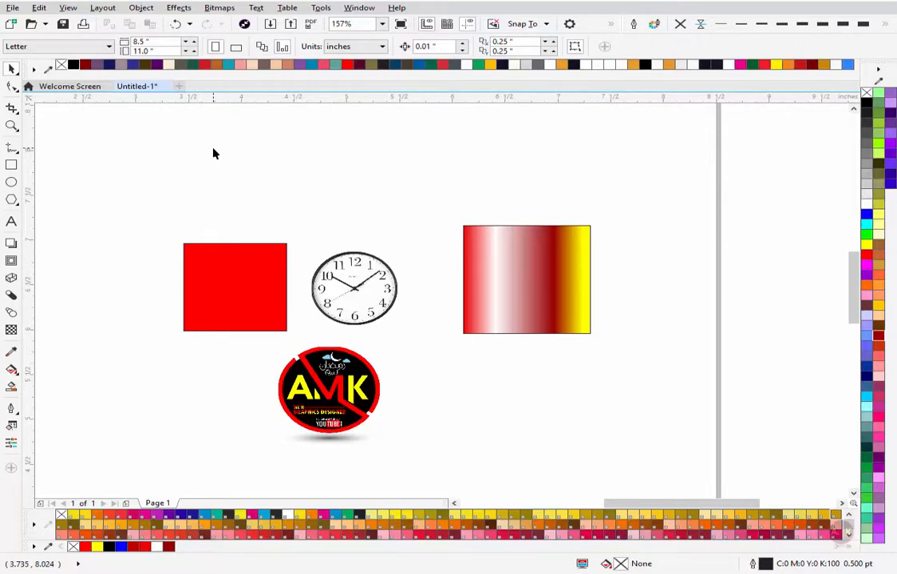
# Step: Draw a rectangle about 0.82 by 0.56 inches above the large red square and fill it red
pyautogui.click(11, 165)
pyautogui.moveTo(176, 172); pyautogui.dragTo(263, 222)
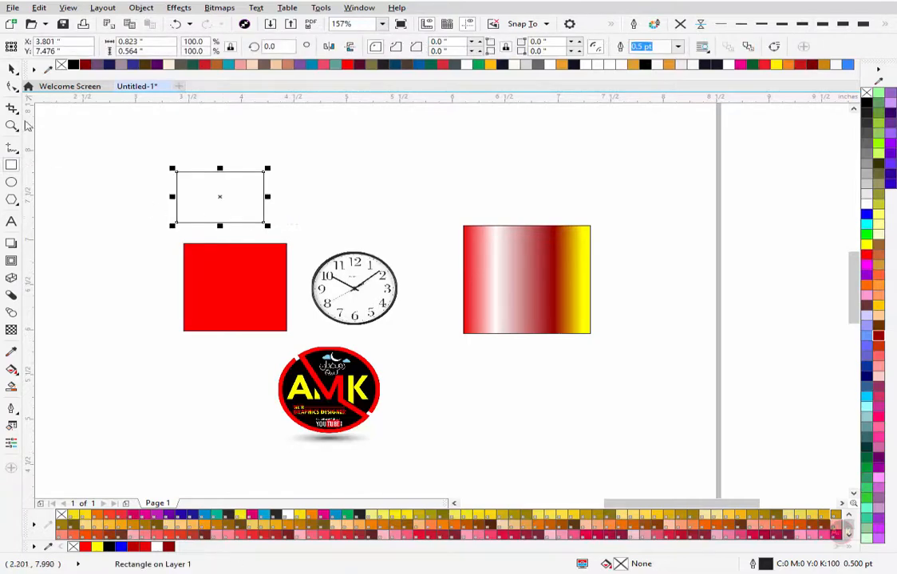
pyautogui.click(12, 69)
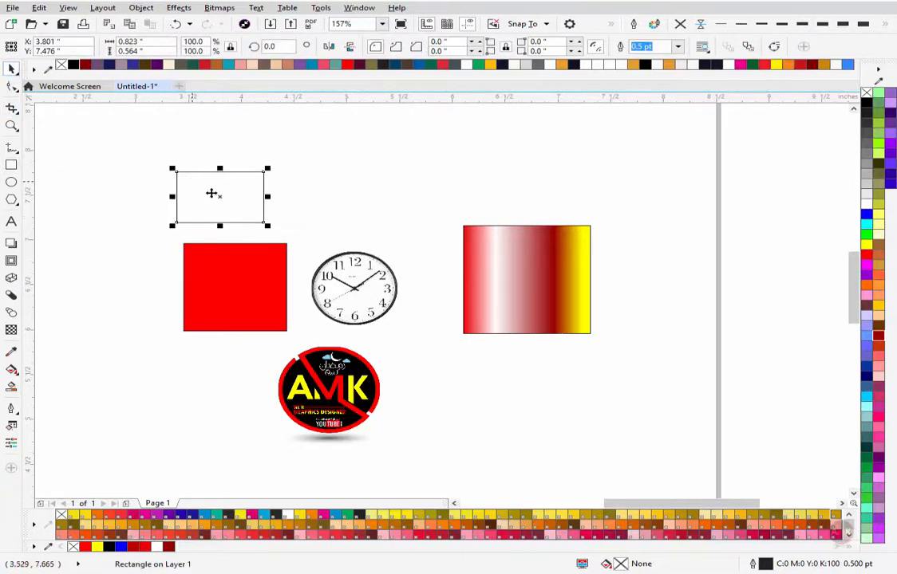
pyautogui.click(866, 254)
# Step: Place a copy of the small red rectangle beside it and undo the copy
pyautogui.moveTo(239, 194); pyautogui.dragTo(384, 182)
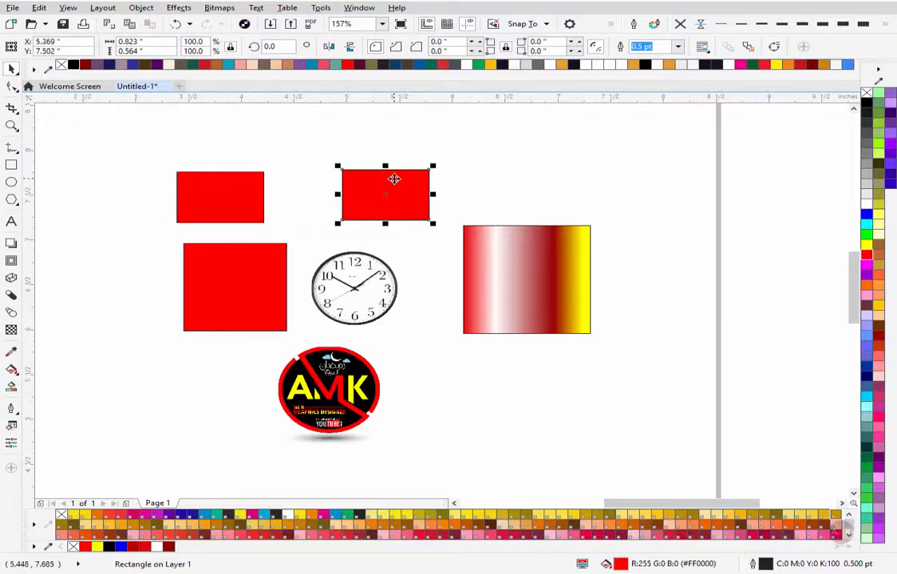
pyautogui.hotkey('ctrl', 'z')
pyautogui.click(319, 185)
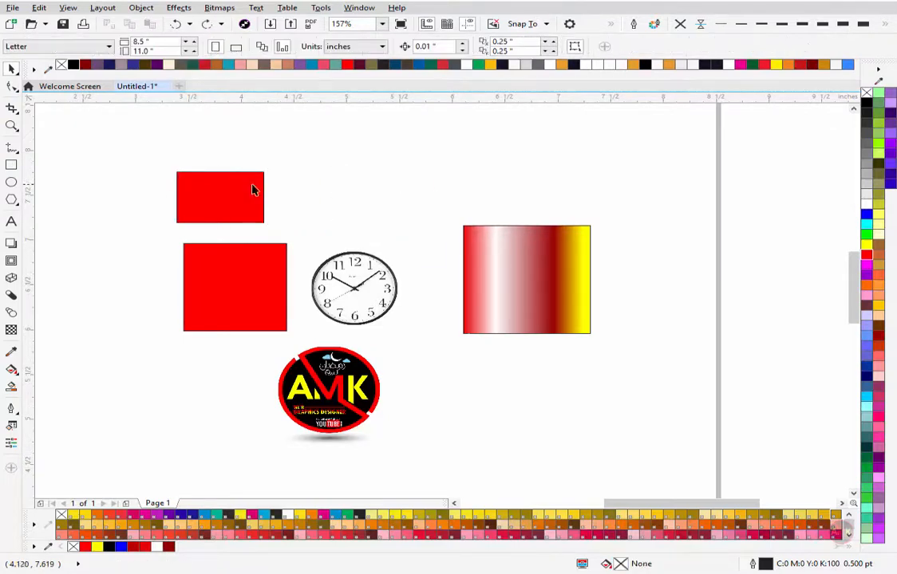
# Step: Try moving the clock image, and place a copy of the AMK logo below the gradient rectangle and delete that copy
pyautogui.click(239, 187)
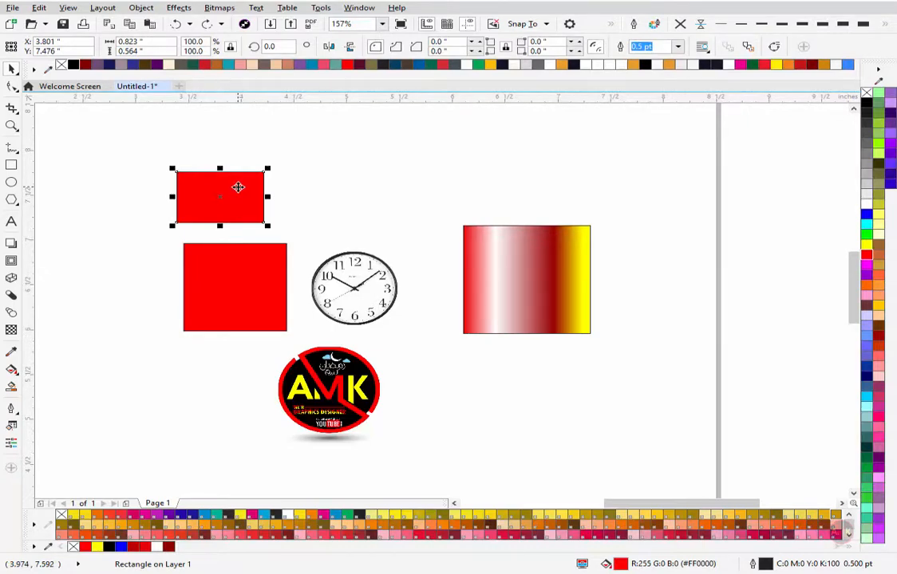
pyautogui.click(351, 273)
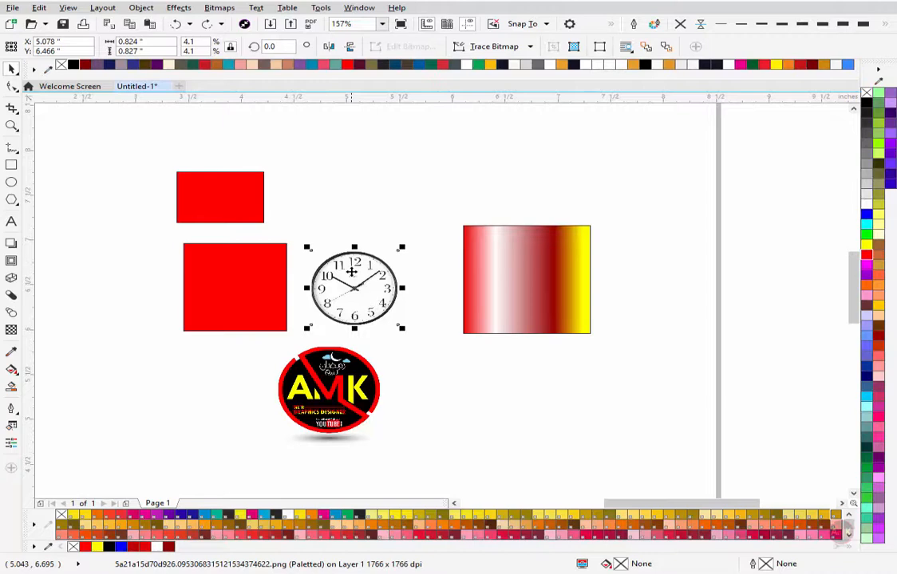
pyautogui.moveTo(351, 272); pyautogui.dragTo(363, 198)
pyautogui.press('Escape')
pyautogui.click(343, 391)
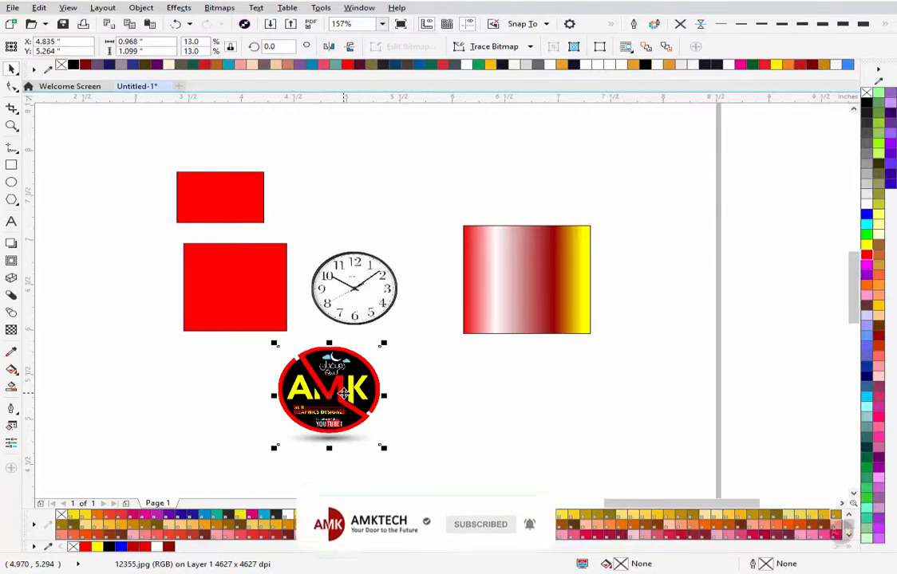
pyautogui.moveTo(343, 394); pyautogui.dragTo(559, 413)
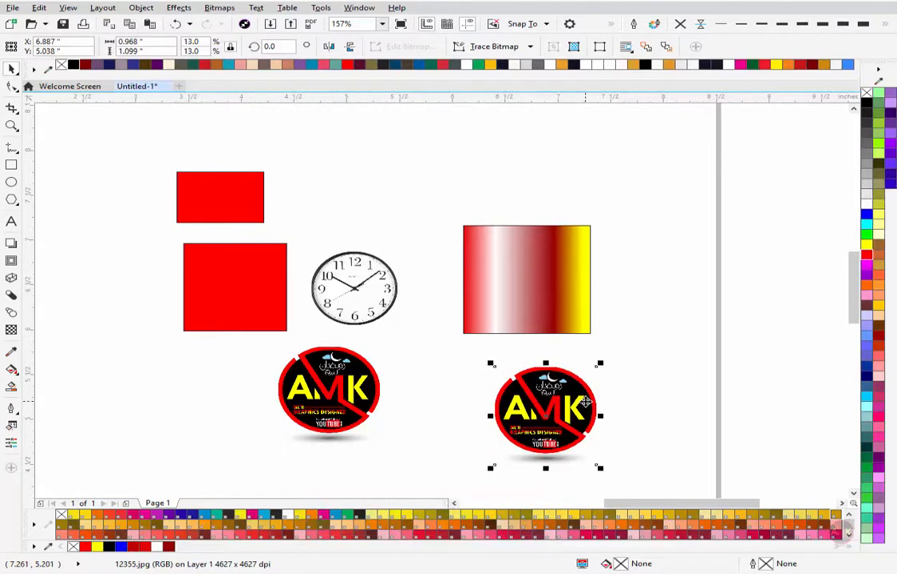
pyautogui.press('Delete')
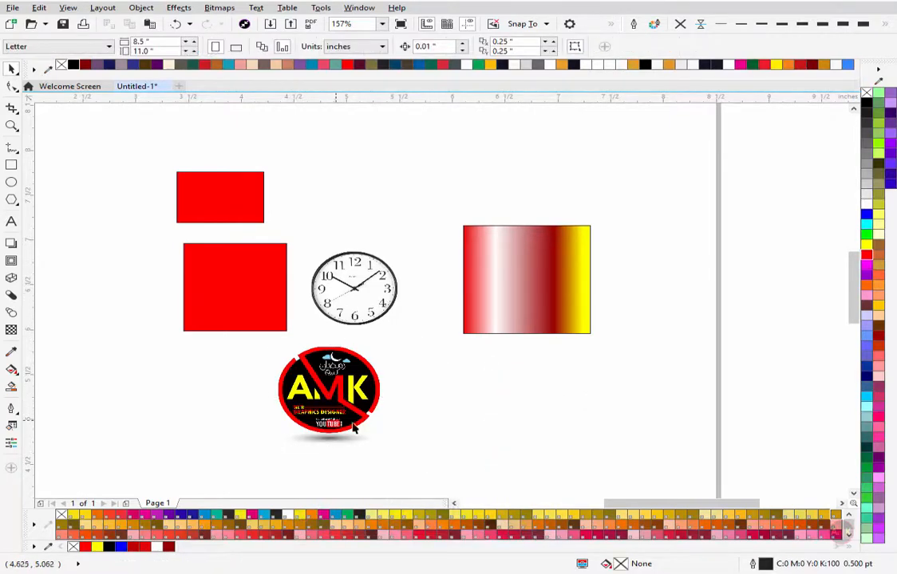
# Step: Shift the large red square slightly and delete the gradient rectangle, the AMK logo and the clock image
pyautogui.moveTo(220, 280); pyautogui.dragTo(217, 275)
pyautogui.moveTo(650, 194); pyautogui.dragTo(420, 396)
pyautogui.press('Delete')
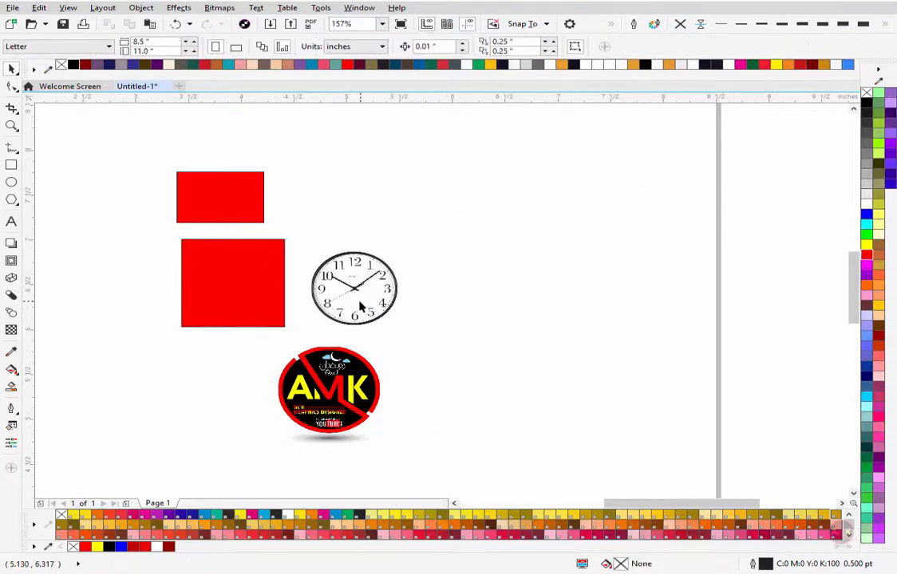
pyautogui.click(329, 385)
pyautogui.press('Delete')
pyautogui.click(357, 279)
pyautogui.press('Delete')
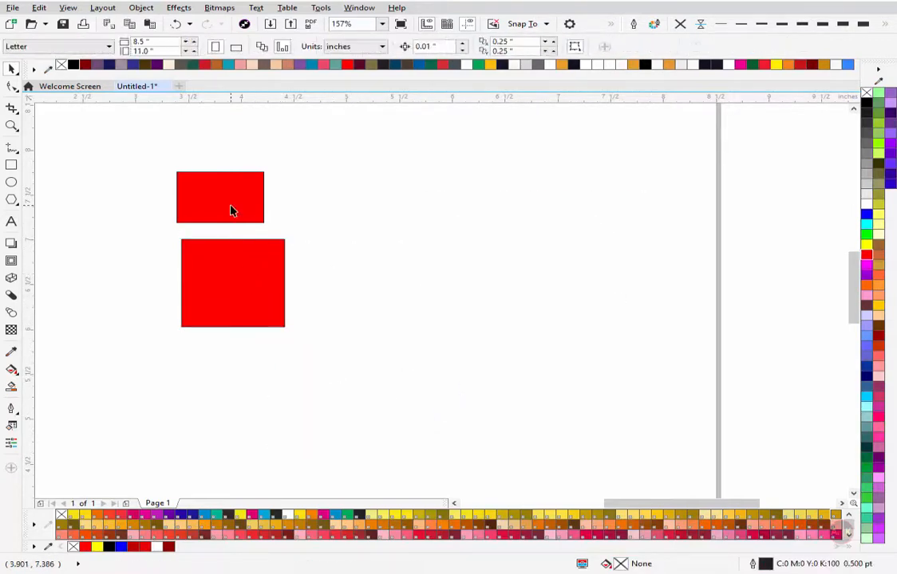
# Step: Align the small red rectangle to the centre of the large red square, both horizontally and vertically
pyautogui.click(229, 208)
pyautogui.keyDown('shift'); pyautogui.click(245, 254); pyautogui.keyUp('shift')
pyautogui.press('c')
pyautogui.press('e')
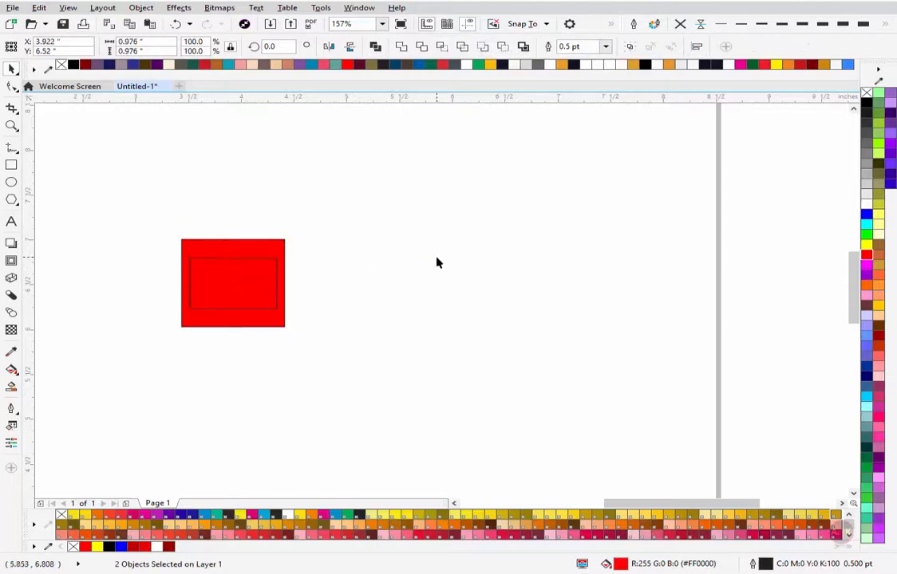
# Step: Give the small rectangle a yellow fill and no outline, and centre it on the large red square
pyautogui.moveTo(240, 266); pyautogui.dragTo(251, 195)
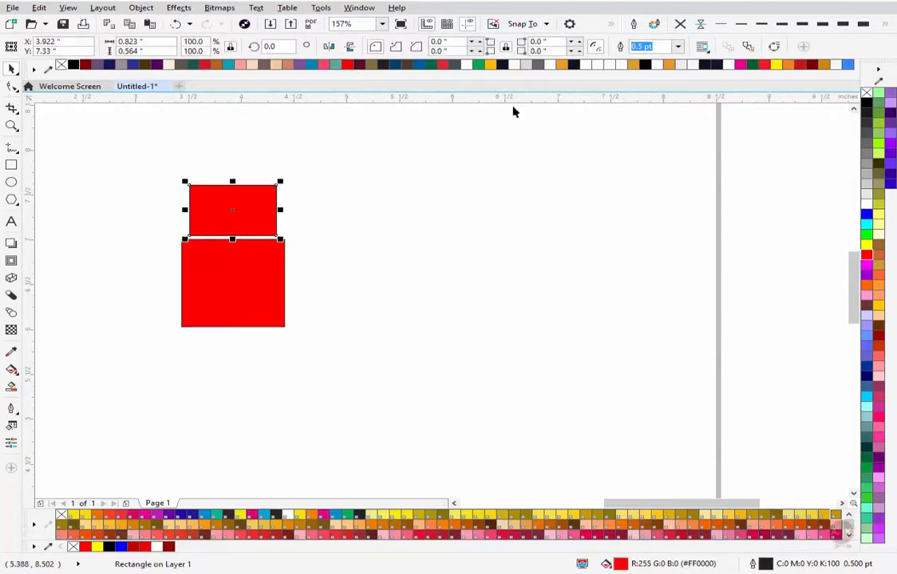
pyautogui.click(875, 210)
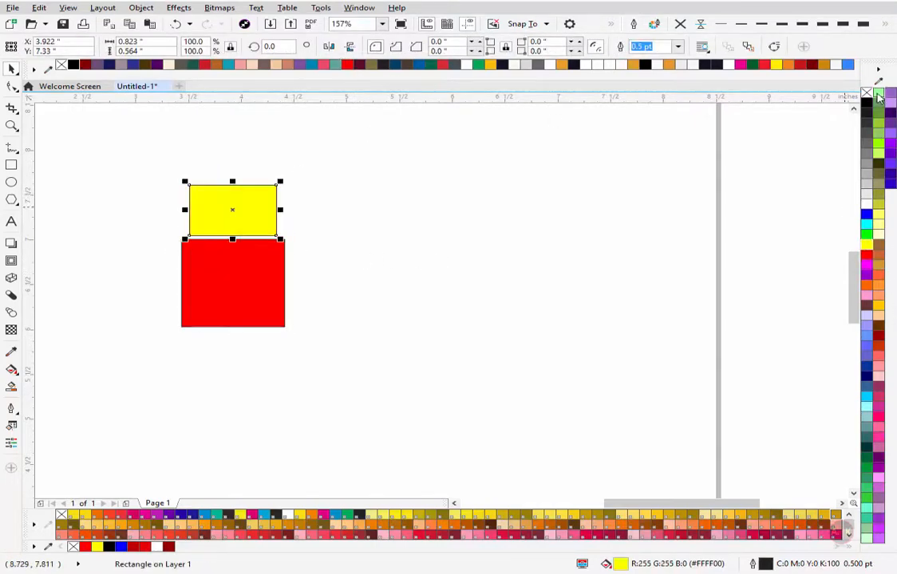
pyautogui.keyDown('shift'); pyautogui.click(271, 286); pyautogui.keyUp('shift')
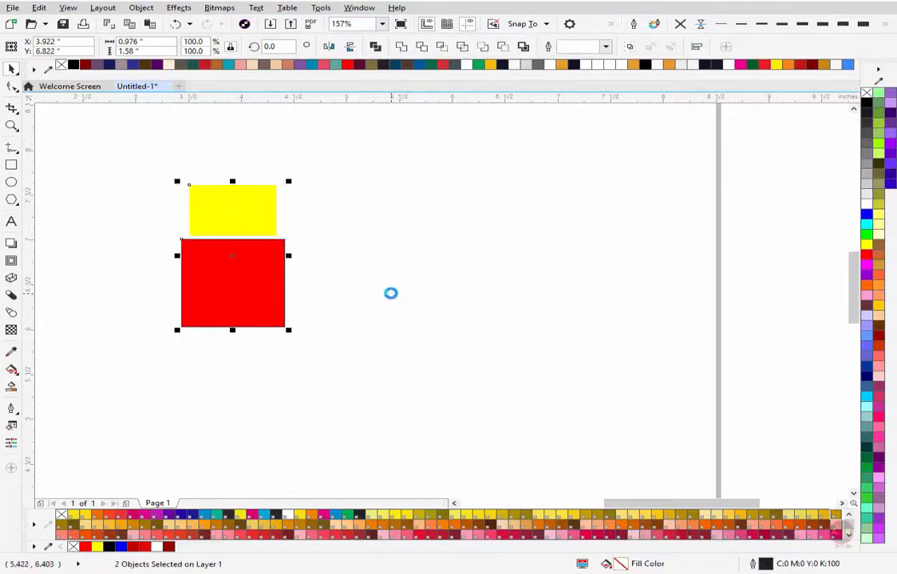
pyautogui.press('c')
pyautogui.press('e')
pyautogui.click(399, 299)
pyautogui.press('F4')
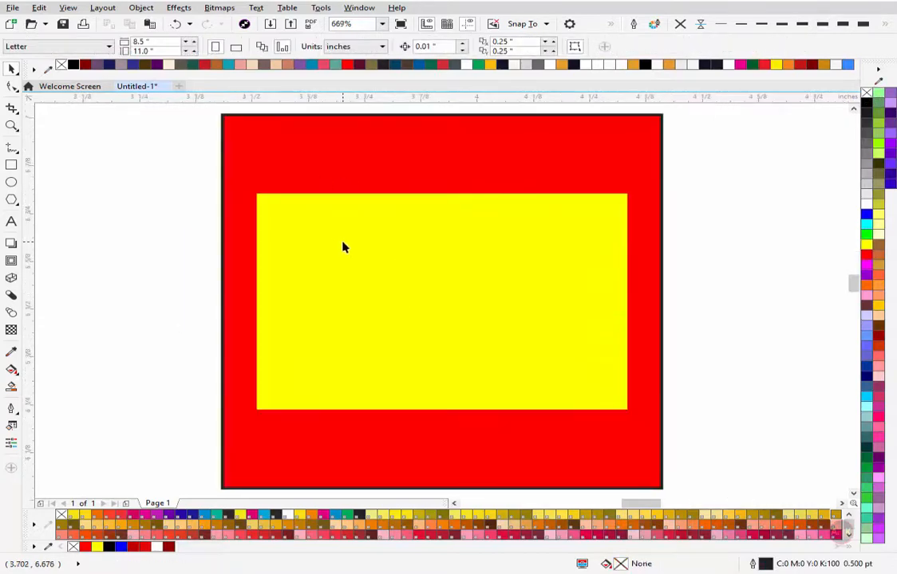
# Step: Try moving the yellow rectangle off its centred position and undo the move
pyautogui.moveTo(343, 248); pyautogui.dragTo(262, 244)
pyautogui.press('Escape')
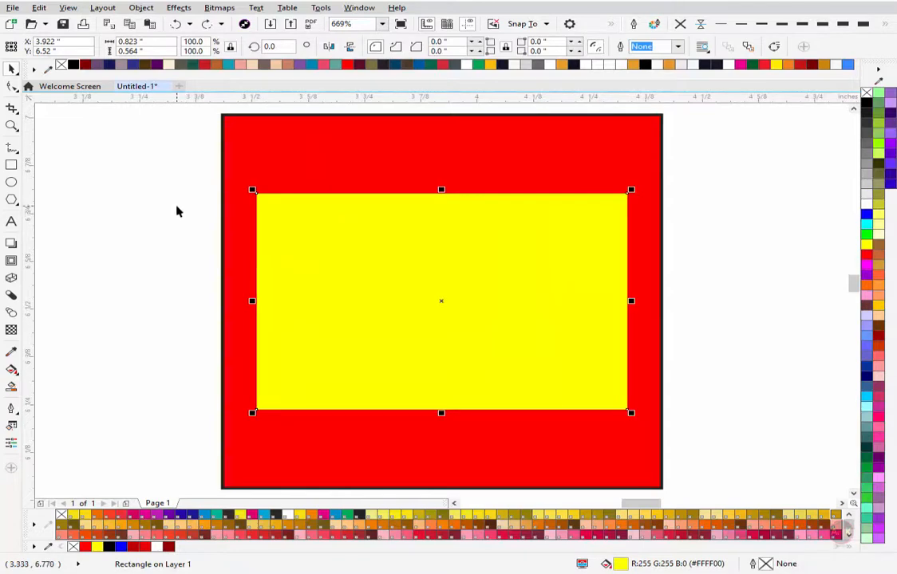
pyautogui.moveTo(369, 276); pyautogui.dragTo(334, 327)
pyautogui.hotkey('ctrl', 'z')
# Step: Remove the outline from the large red square
pyautogui.click(360, 157)
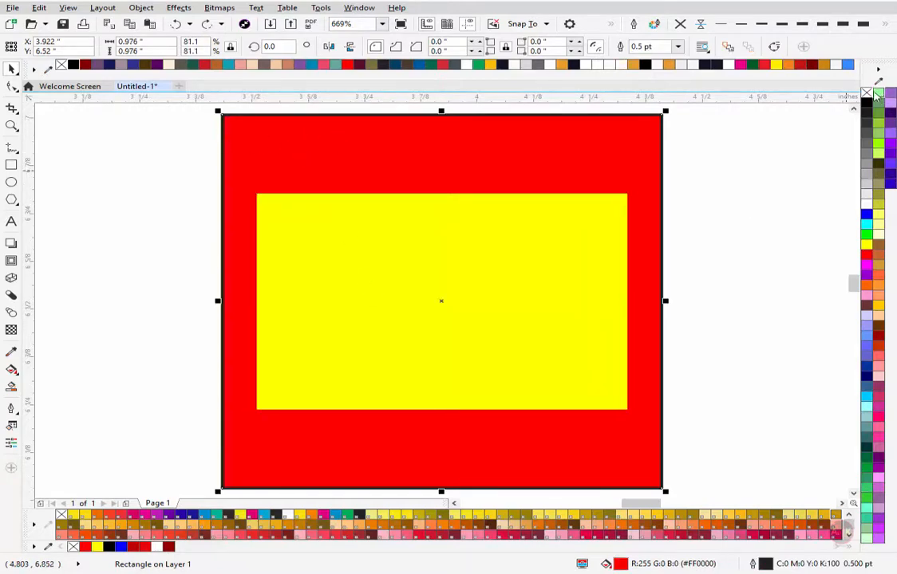
pyautogui.rightClick(866, 93)
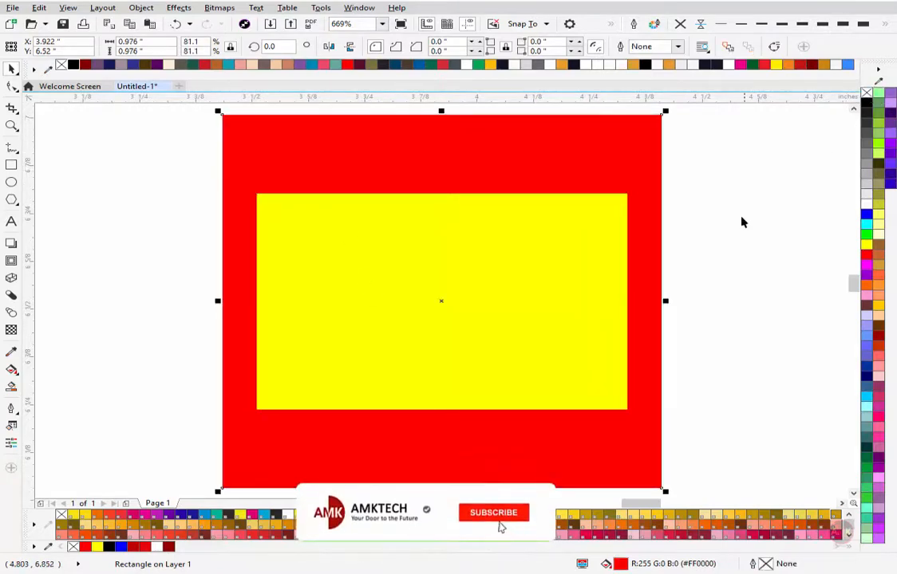
pyautogui.click(740, 222)
# Step: Bring the red square to the front of the yellow rectangle and send it to the back again
pyautogui.click(418, 223)
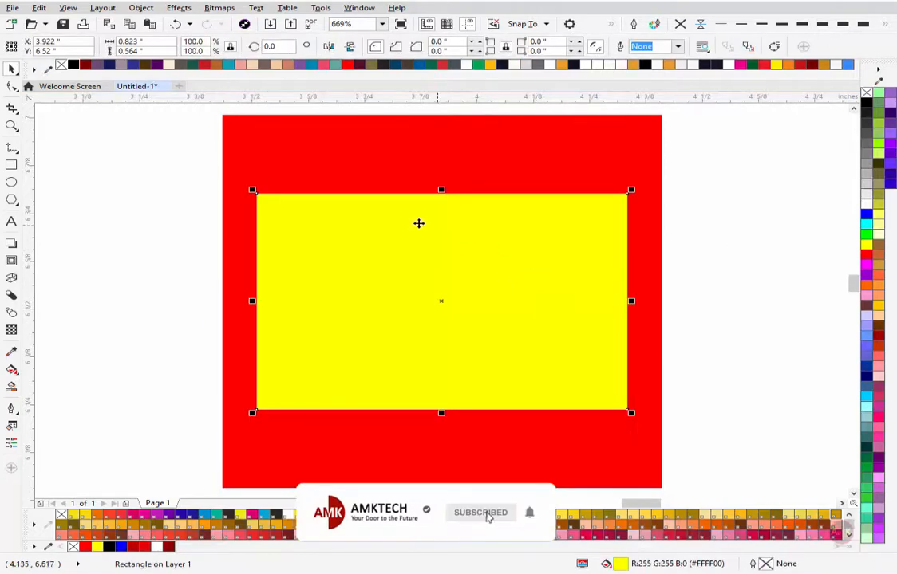
pyautogui.click(446, 170)
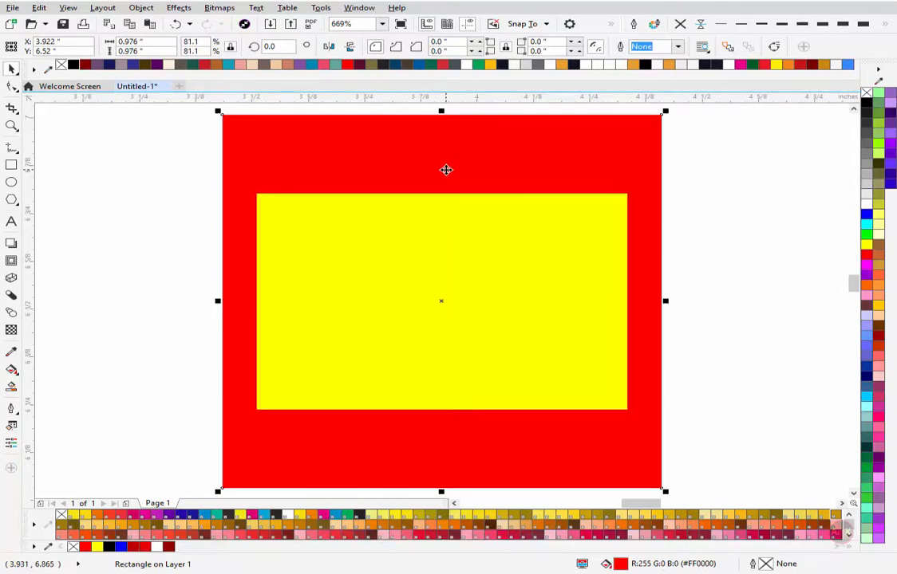
pyautogui.hotkey('shift', 'pageup')
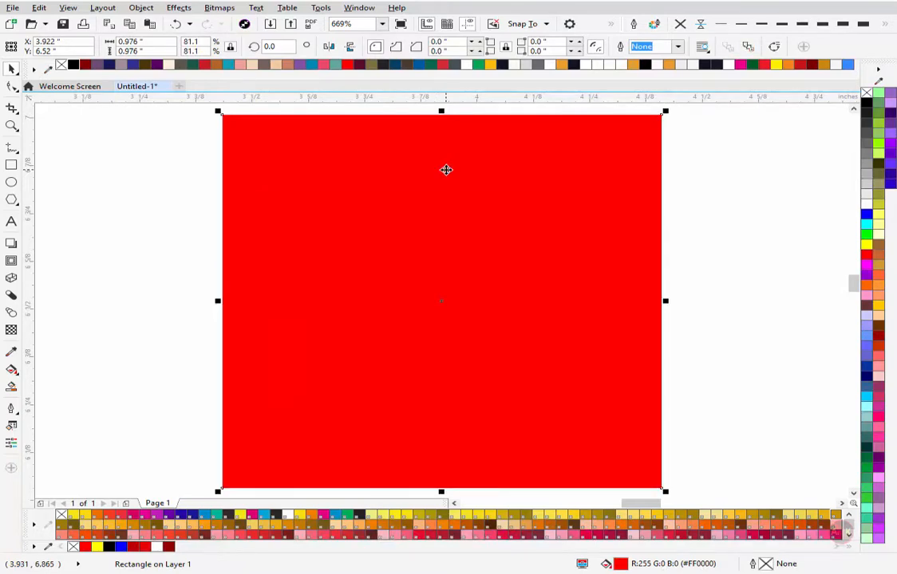
pyautogui.hotkey('shift', 'pagedown')
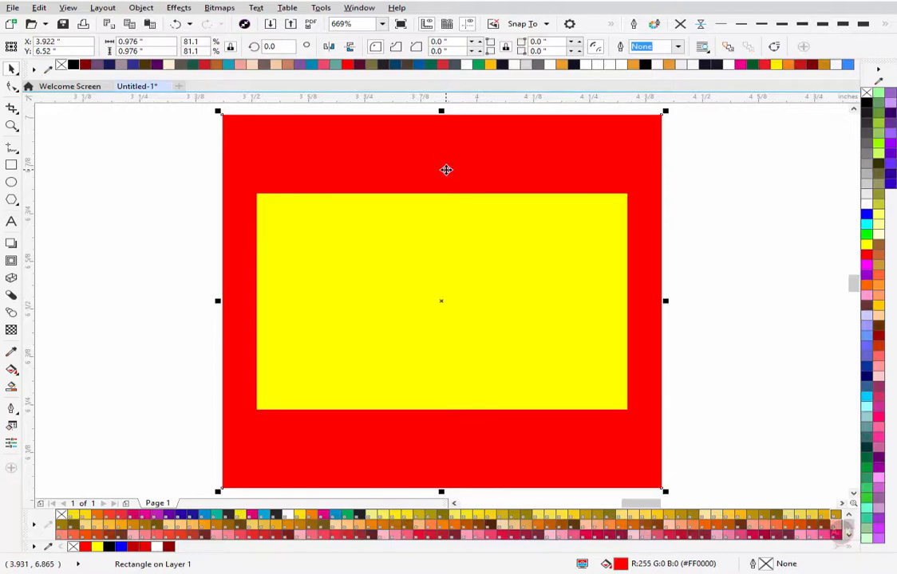
# Step: Send the yellow rectangle behind the red square and undo the order change
pyautogui.click(747, 271)
pyautogui.click(459, 298)
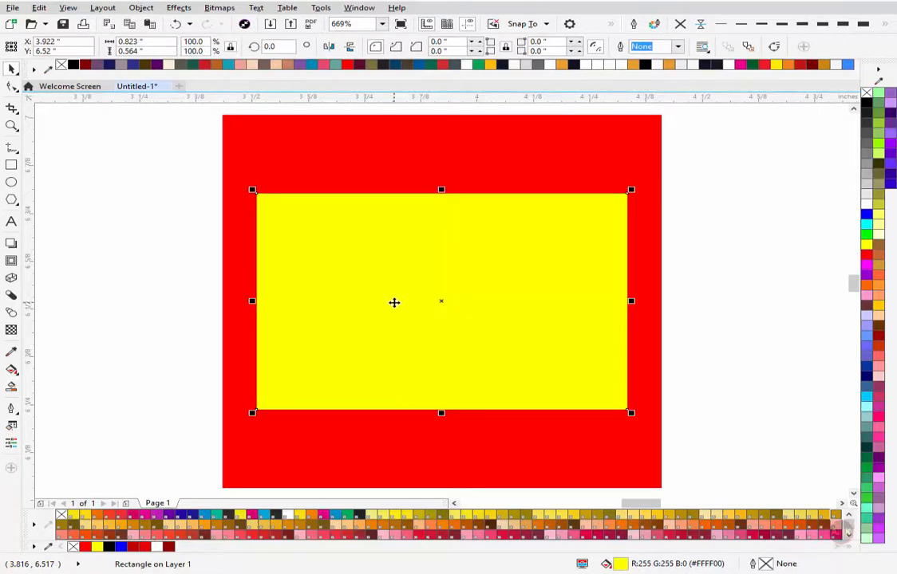
pyautogui.hotkey('shift', 'pagedown')
pyautogui.hotkey('ctrl', 'z')
# Step: Make a centred copy of the yellow rectangle scaled to about 70% and fill it black
pyautogui.scroll(-3, 384, 296)
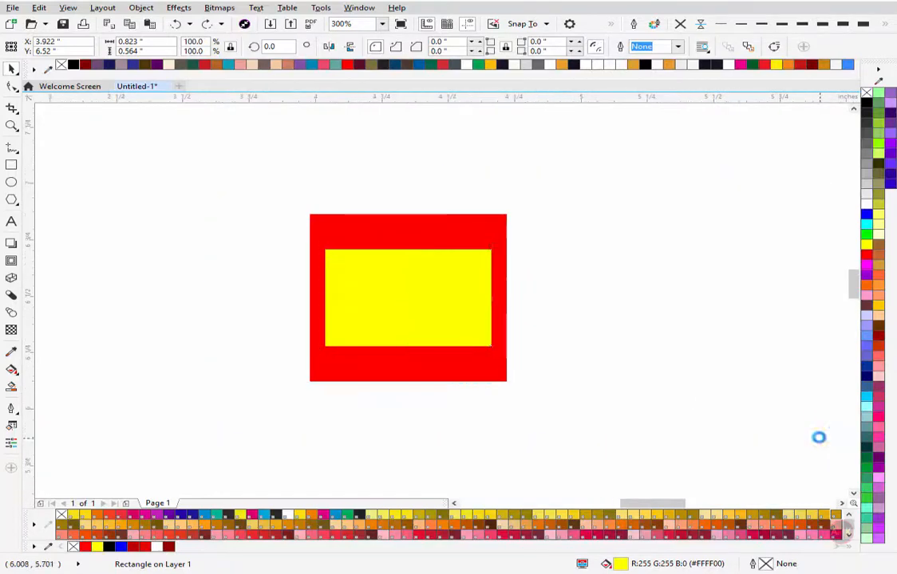
pyautogui.scroll(1, 766, 318)
pyautogui.moveTo(407, 228); pyautogui.dragTo(374, 245)
pyautogui.click(387, 66)
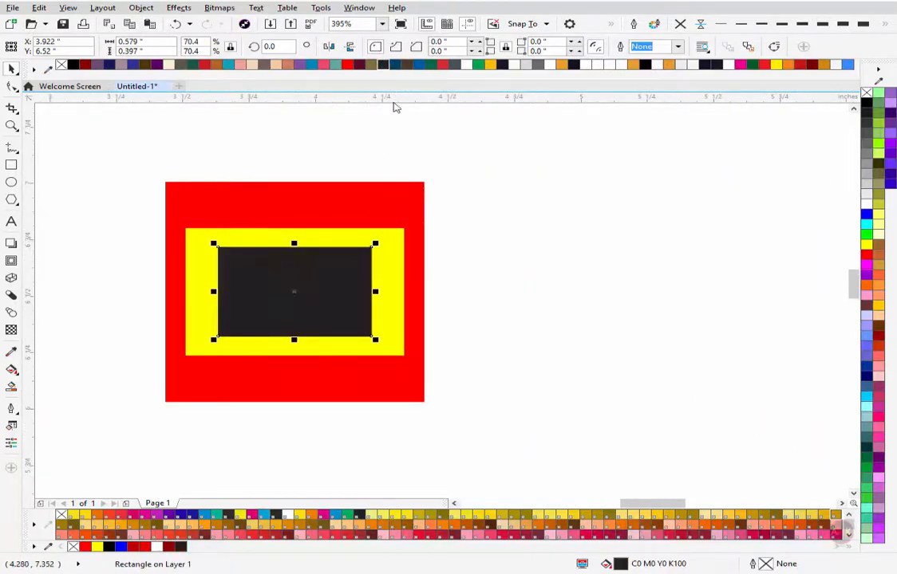
# Step: Send the black rectangle back one level so it lies behind the yellow rectangle
pyautogui.click(549, 253)
pyautogui.click(319, 287)
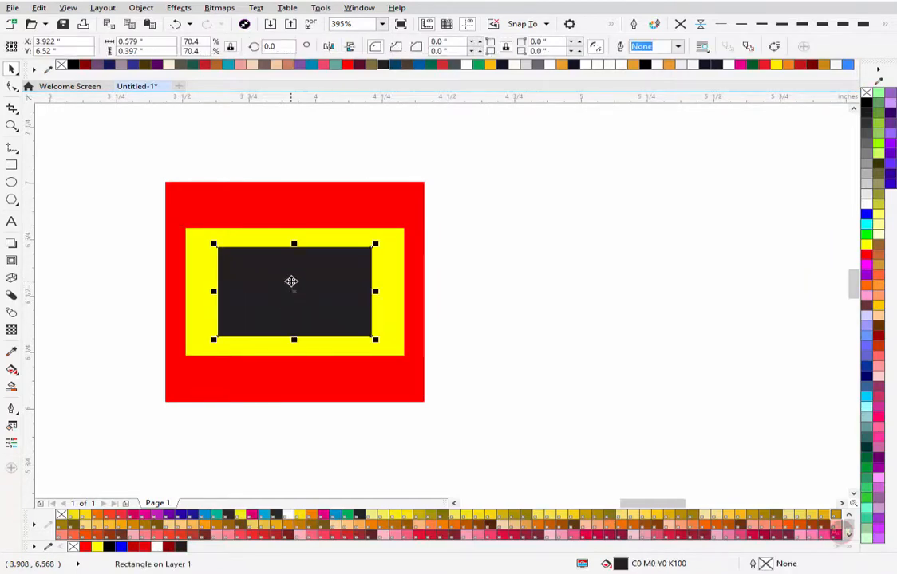
pyautogui.hotkey('ctrl', 'z')
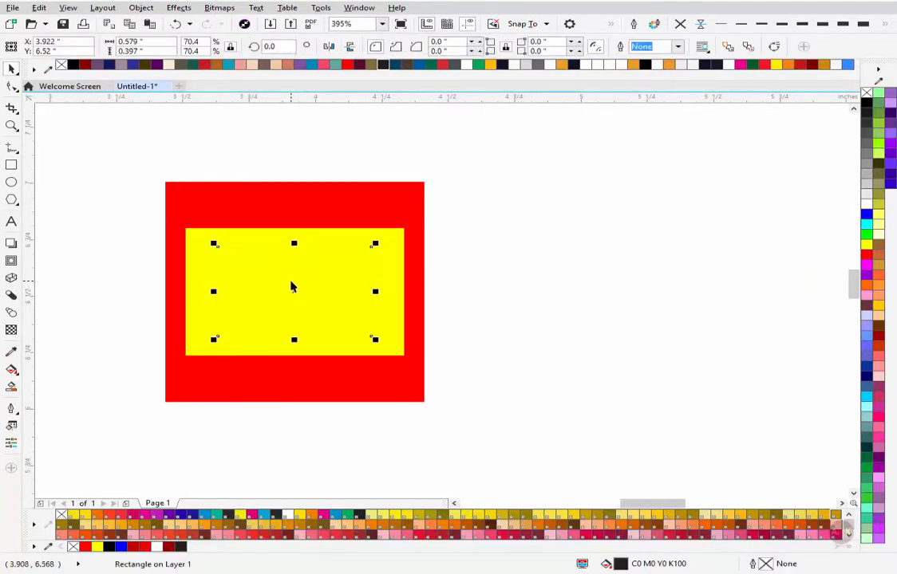
# Step: Move the hidden black rectangle upward twice to check its stacking order, undoing each move
pyautogui.moveTo(292, 294); pyautogui.dragTo(290, 236)
pyautogui.hotkey('ctrl', 'z')
pyautogui.moveTo(294, 292); pyautogui.dragTo(307, 236)
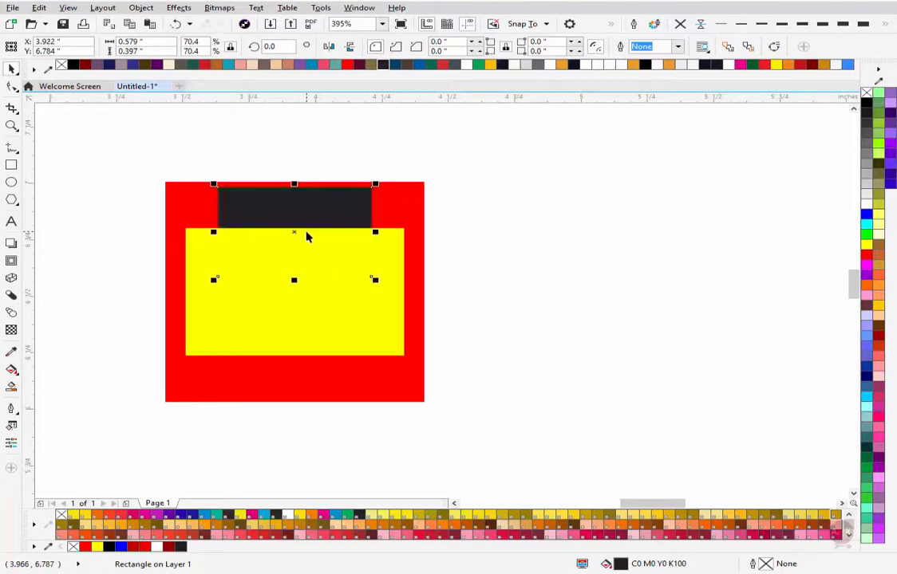
pyautogui.hotkey('ctrl', 'z')
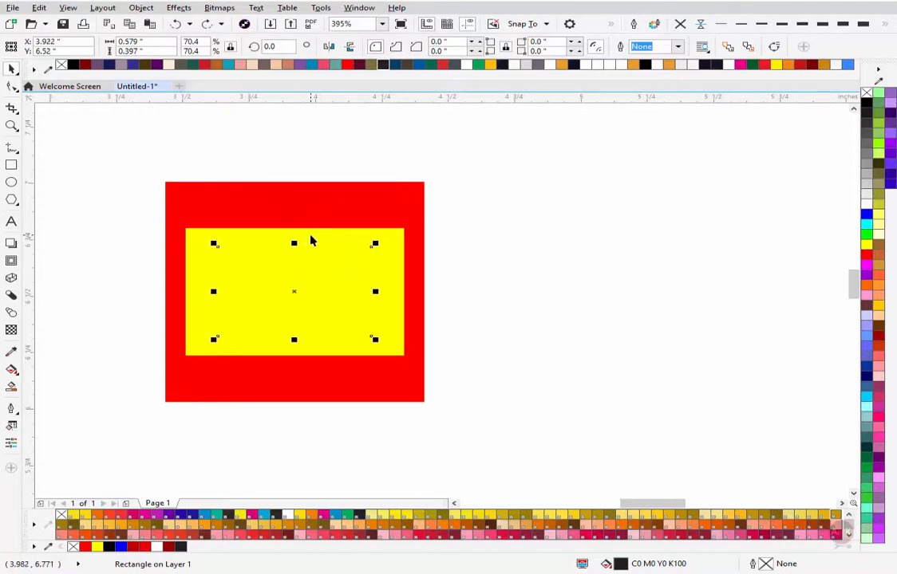
# Step: Bring the black rectangle to the front and move it back one level behind the yellow rectangle
pyautogui.hotkey('shift', 'pageup')
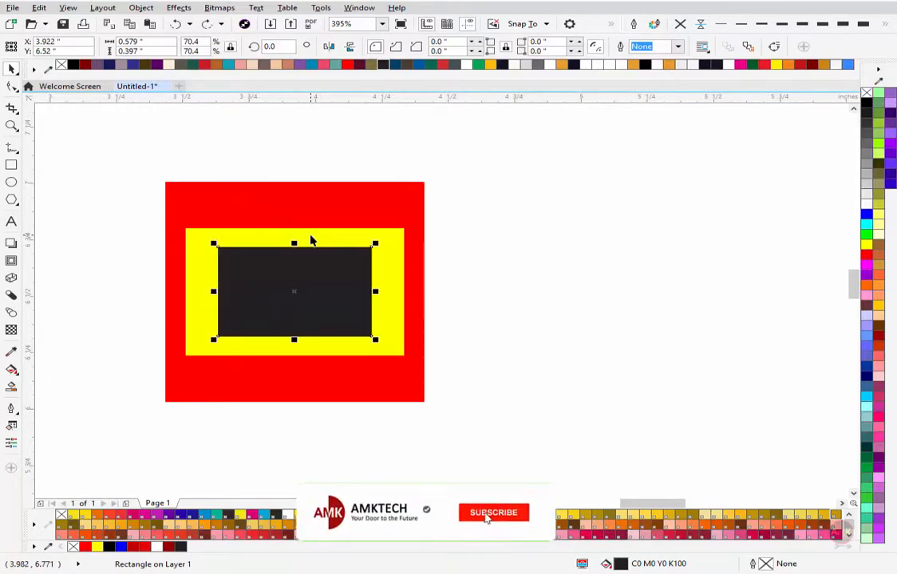
pyautogui.hotkey('ctrl', 'pagedown')
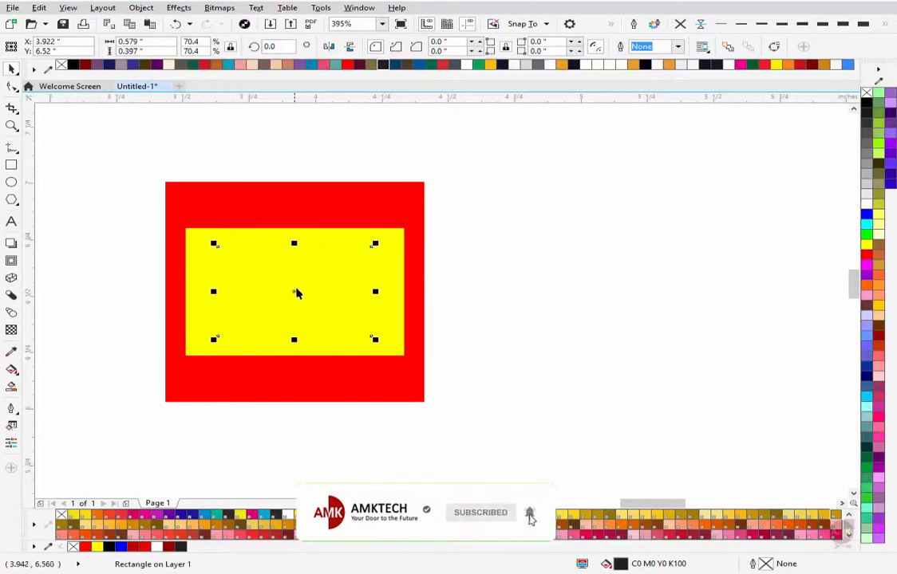
# Step: Try the black rectangle at the red square's upper edge, undo, and raise it about 0.25 inches, one level back behind the red square
pyautogui.moveTo(296, 294); pyautogui.dragTo(294, 178)
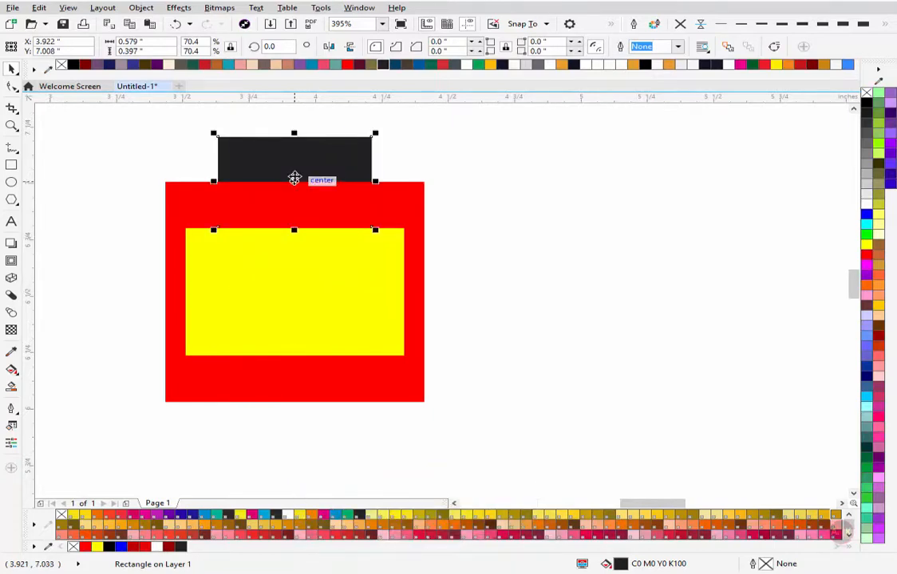
pyautogui.hotkey('ctrl', 'z')
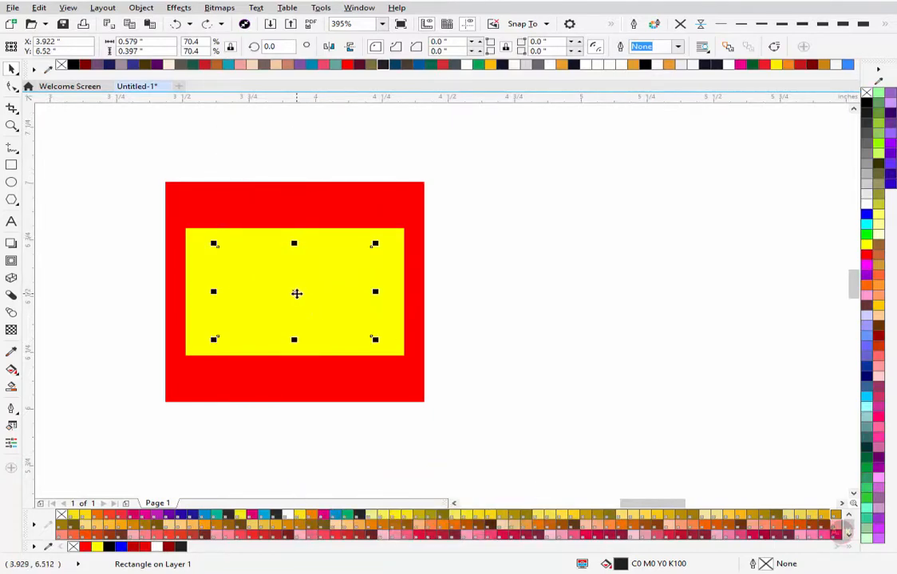
pyautogui.moveTo(296, 294); pyautogui.dragTo(296, 236)
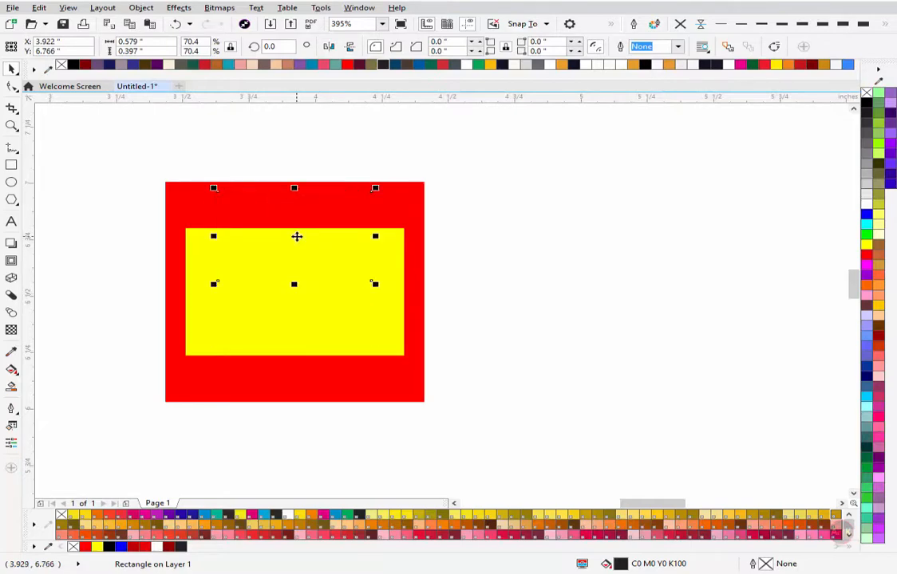
# Step: Undo the last move, raise the black rectangle to about Y 6.67 inches, and stack it directly behind the yellow rectangle
pyautogui.hotkey('ctrl', 'z')
pyautogui.moveTo(296, 292); pyautogui.dragTo(295, 256)
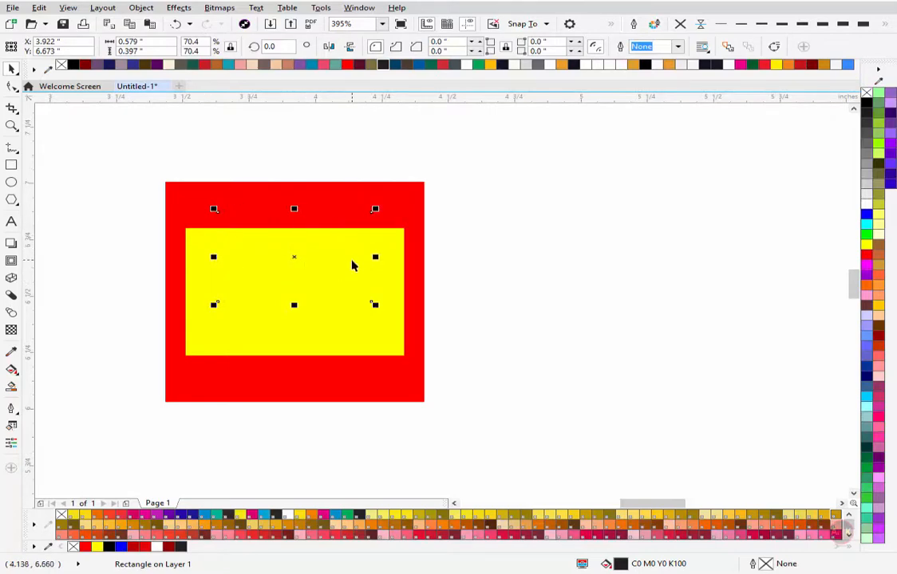
pyautogui.hotkey('shift', 'pageup')
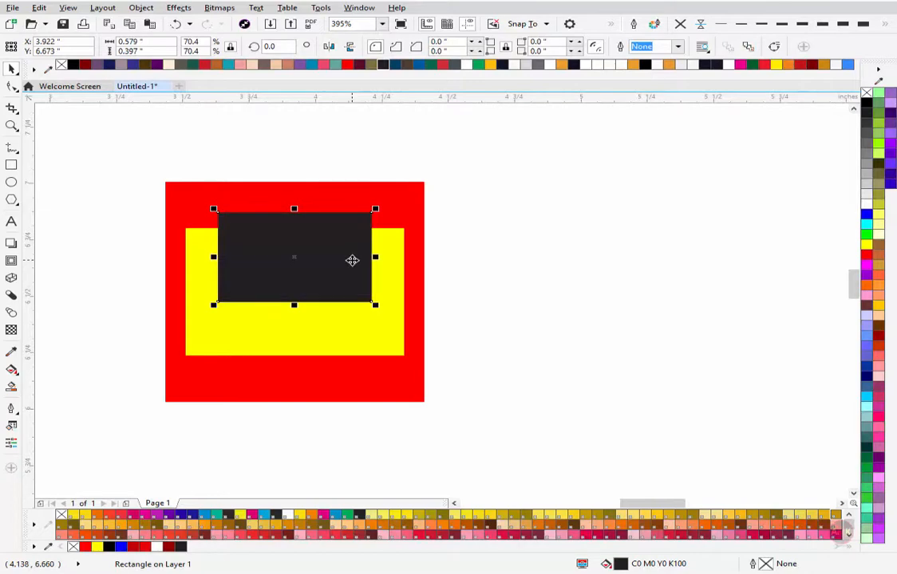
pyautogui.hotkey('ctrl', 'pagedown')
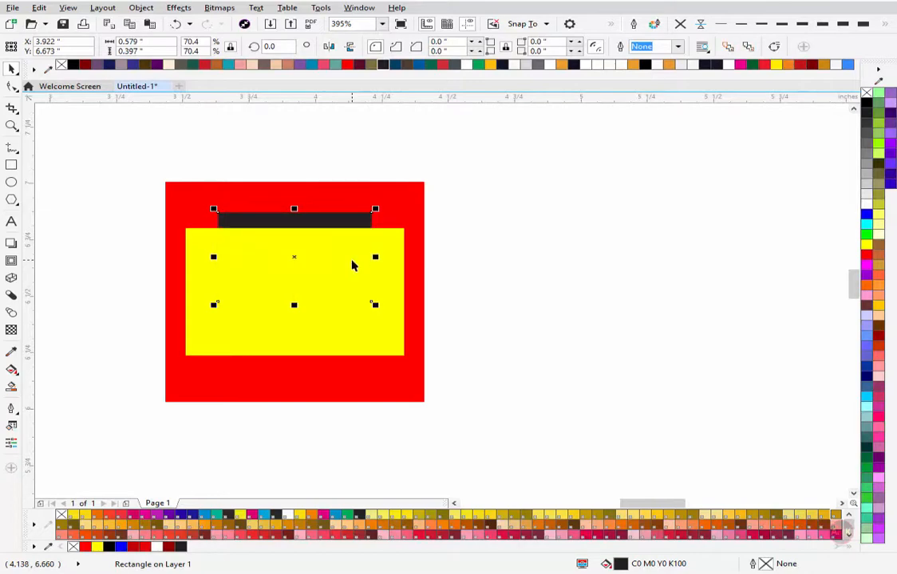
pyautogui.click(152, 120)
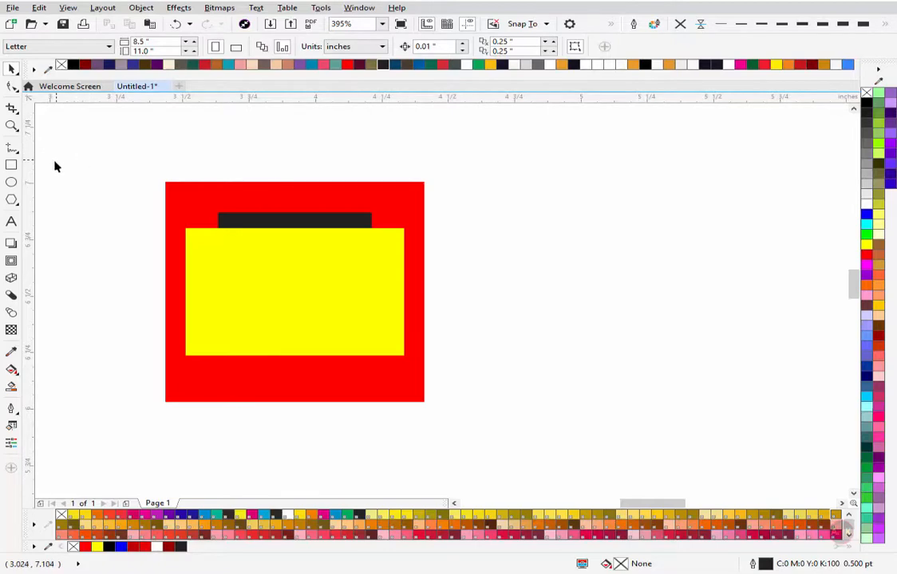
# Step: Frame the three stacked rectangles with the Zoom tool, zoom out, and frame them again
pyautogui.press('z')
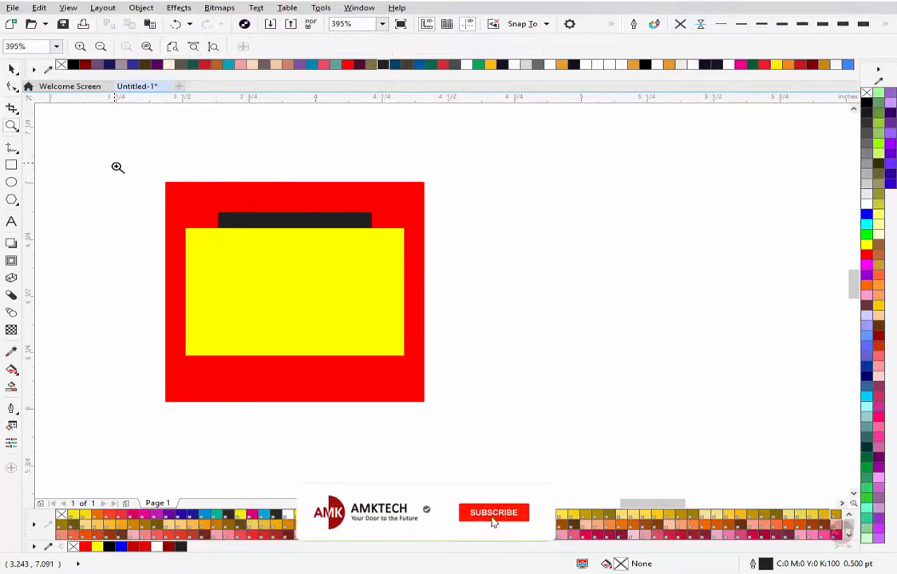
pyautogui.moveTo(117, 167); pyautogui.dragTo(479, 425)
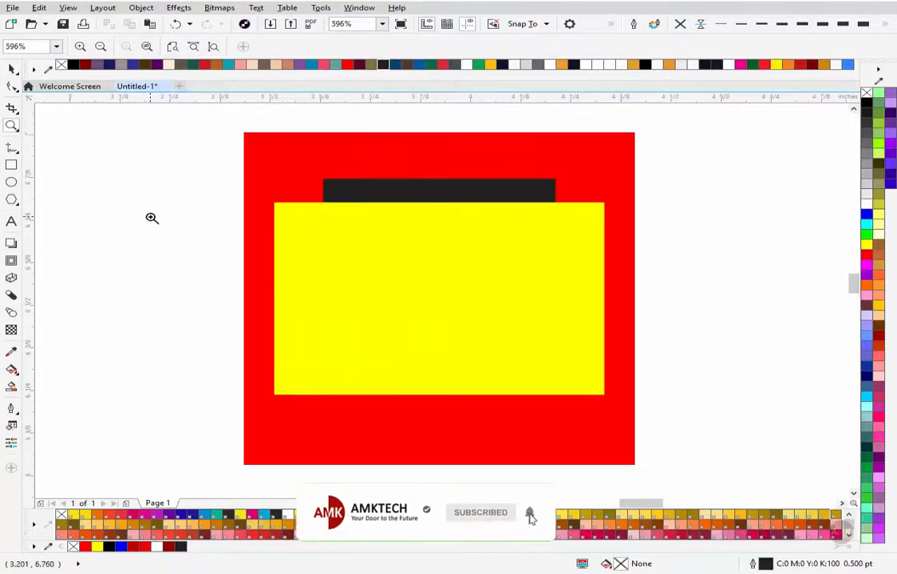
pyautogui.scroll(-3, 142, 214)
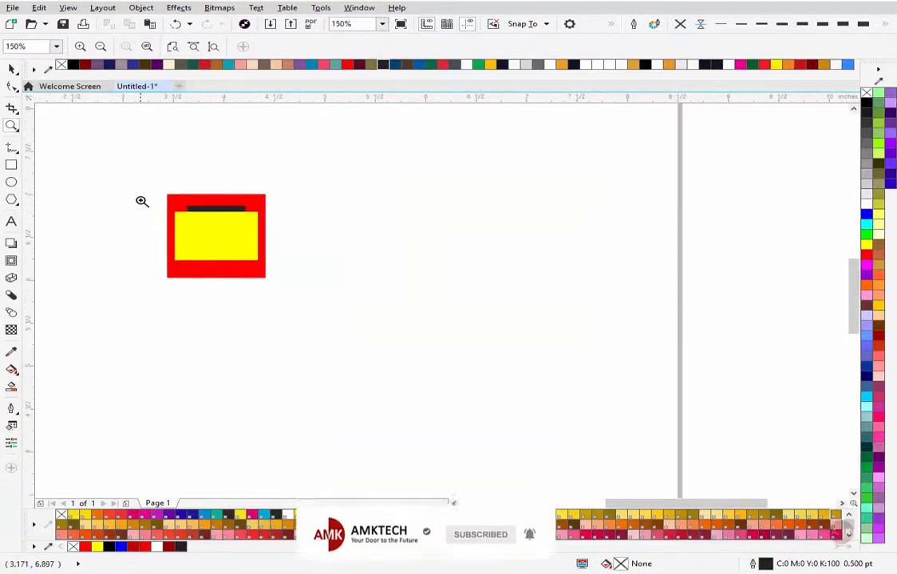
pyautogui.moveTo(141, 190); pyautogui.dragTo(293, 287)
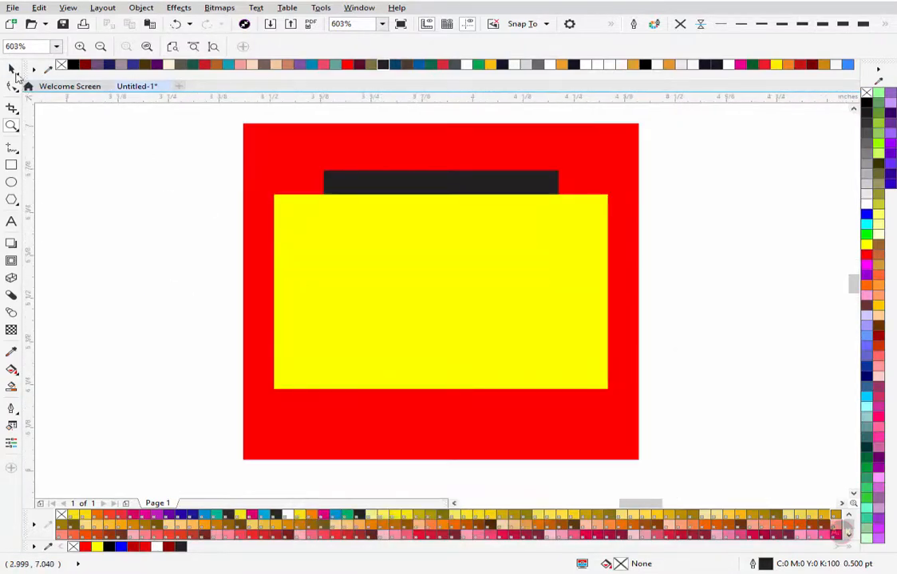
pyautogui.click(12, 70)
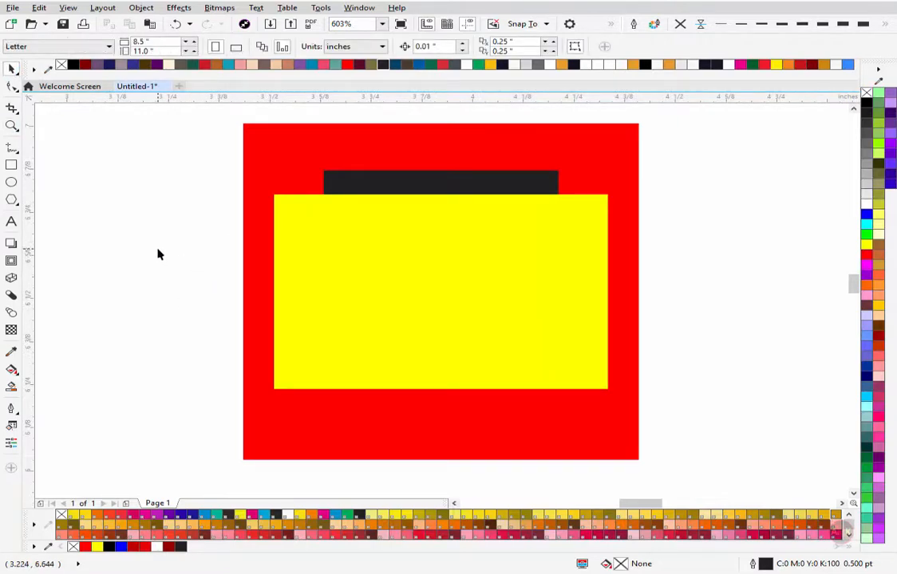
# Step: Place the letter Z as 24 pt Arial text across the black and yellow rectangles and delete it
pyautogui.click(11, 199)
pyautogui.click(11, 223)
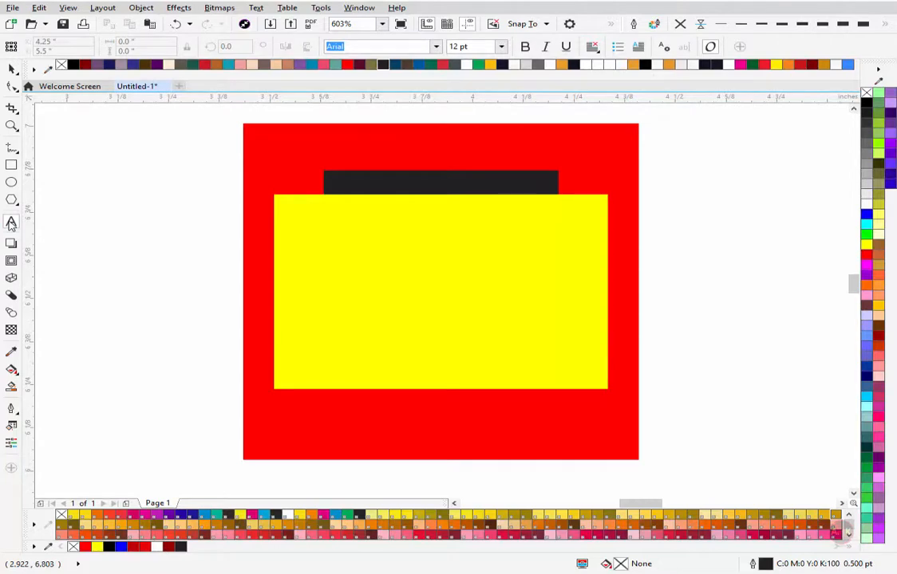
pyautogui.click(322, 211)
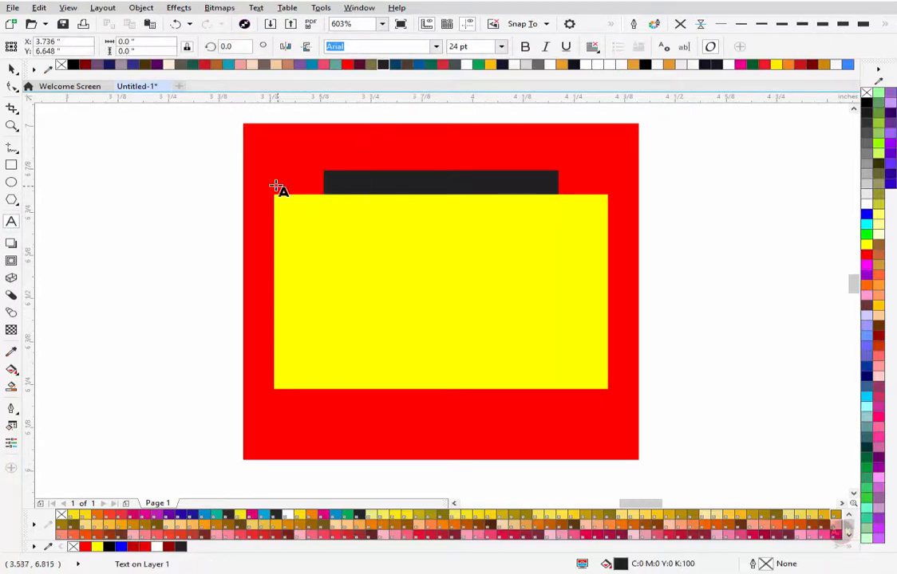
pyautogui.write('Z')
pyautogui.moveTo(264, 175); pyautogui.dragTo(494, 295)
pyautogui.hotkey('ctrl', 'space')
pyautogui.click(409, 246)
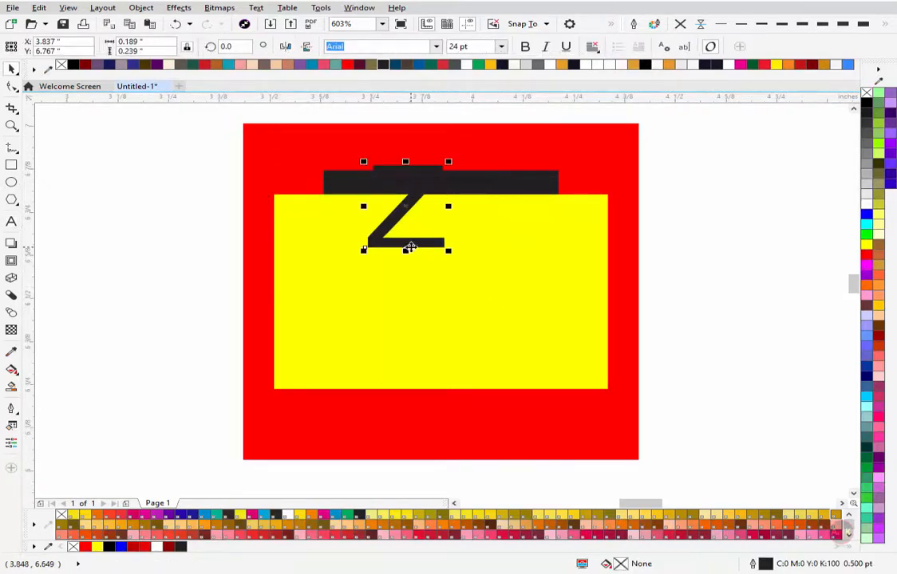
pyautogui.press('Delete')
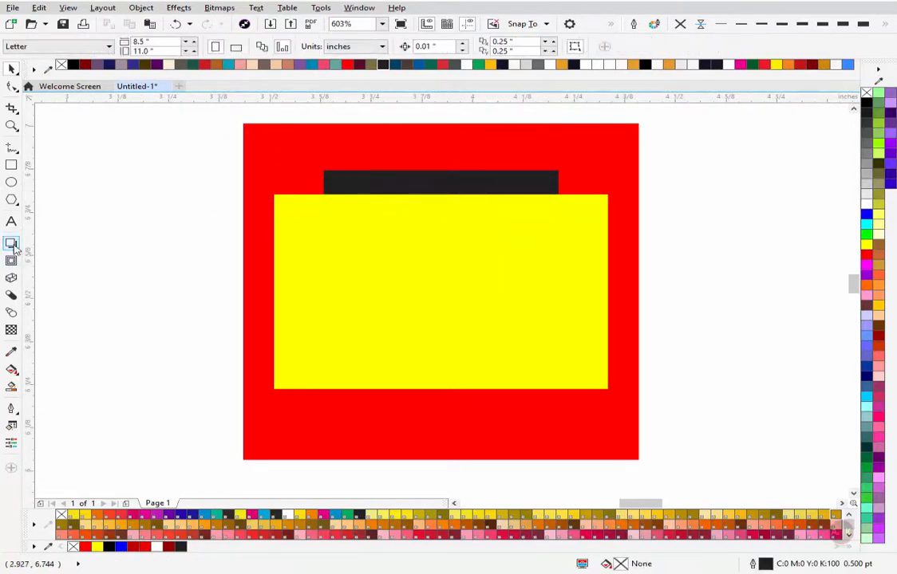
# Step: Apply a centred drop shadow with opacity 50 and feathering 15 to the yellow rectangle and deselect it
pyautogui.click(11, 243)
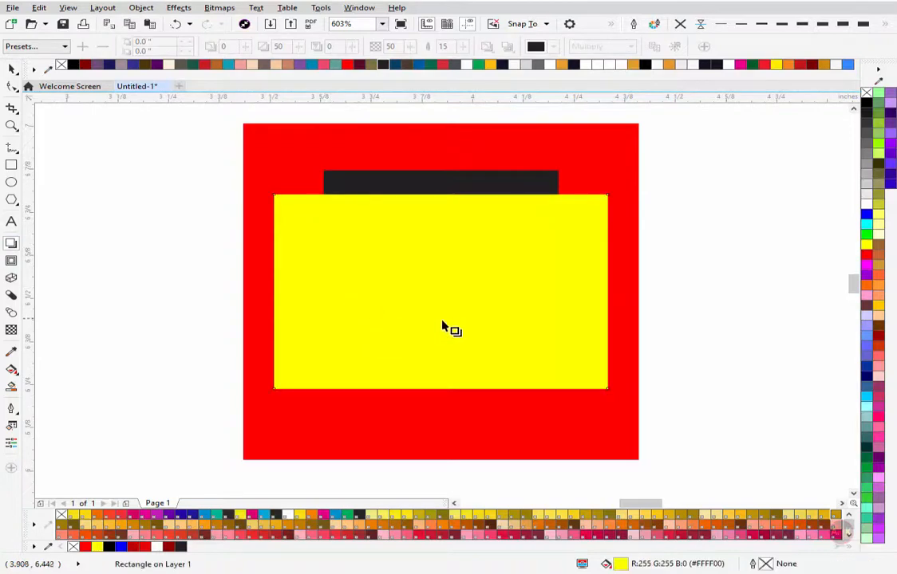
pyautogui.moveTo(498, 323); pyautogui.dragTo(576, 372)
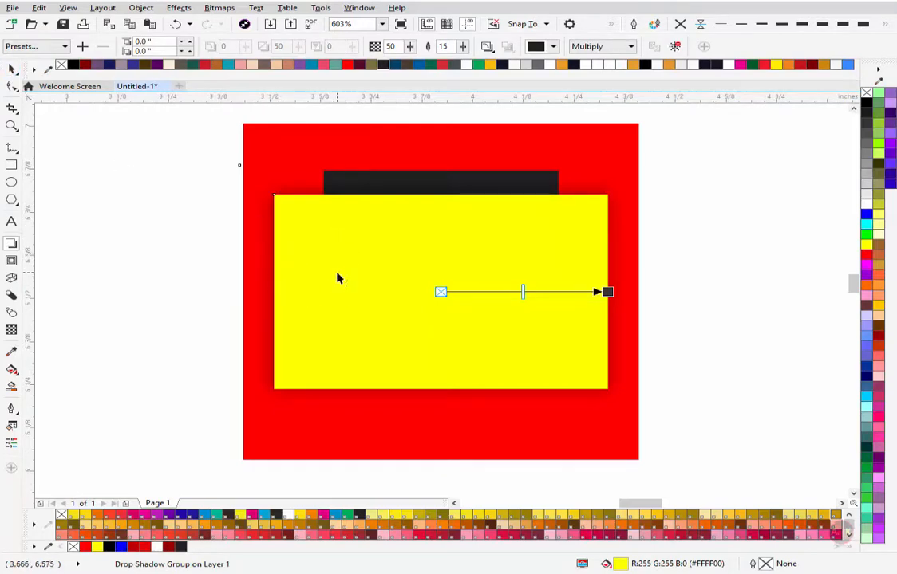
pyautogui.press('space')
pyautogui.click(154, 252)
pyautogui.press('space')
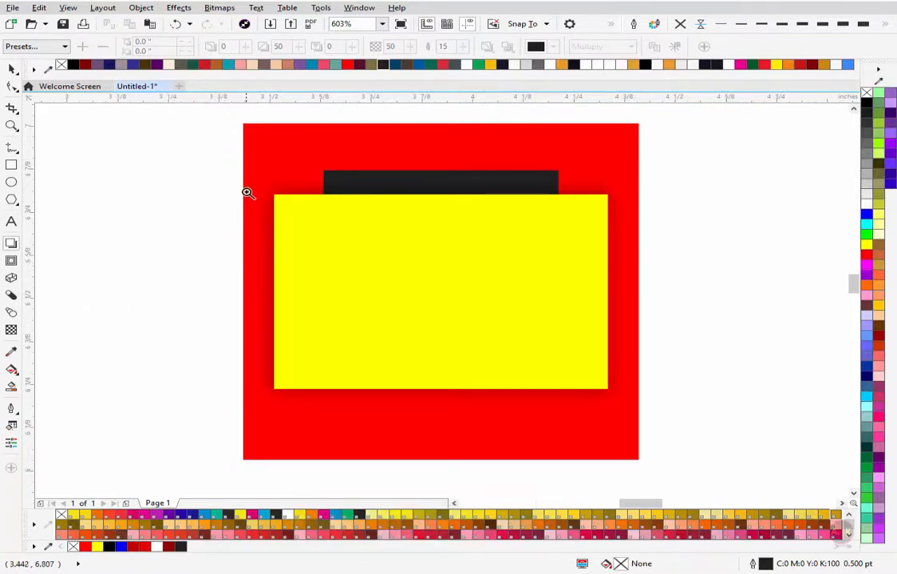
# Step: Examine the shadow around the yellow rectangle's edges at higher magnification and return to the whole square
pyautogui.press('z')
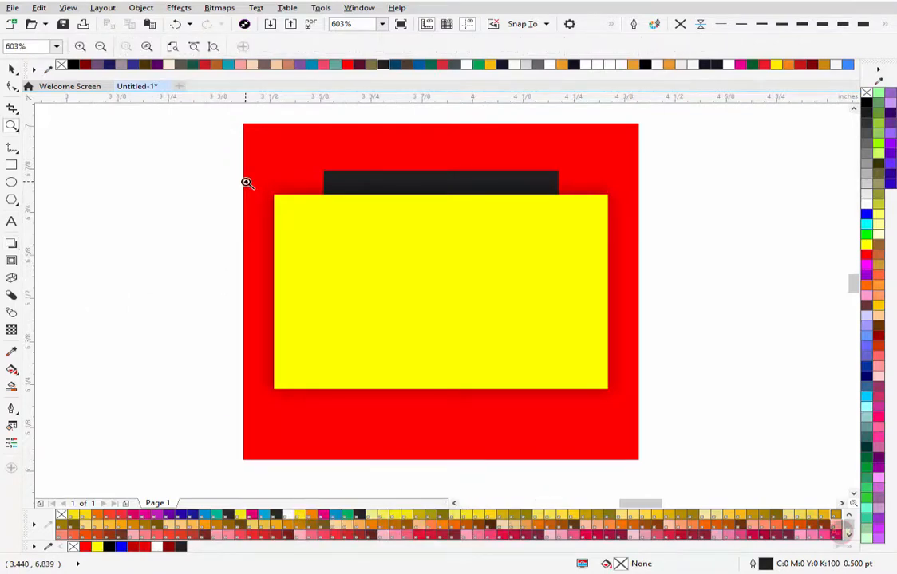
pyautogui.moveTo(247, 183); pyautogui.dragTo(703, 433)
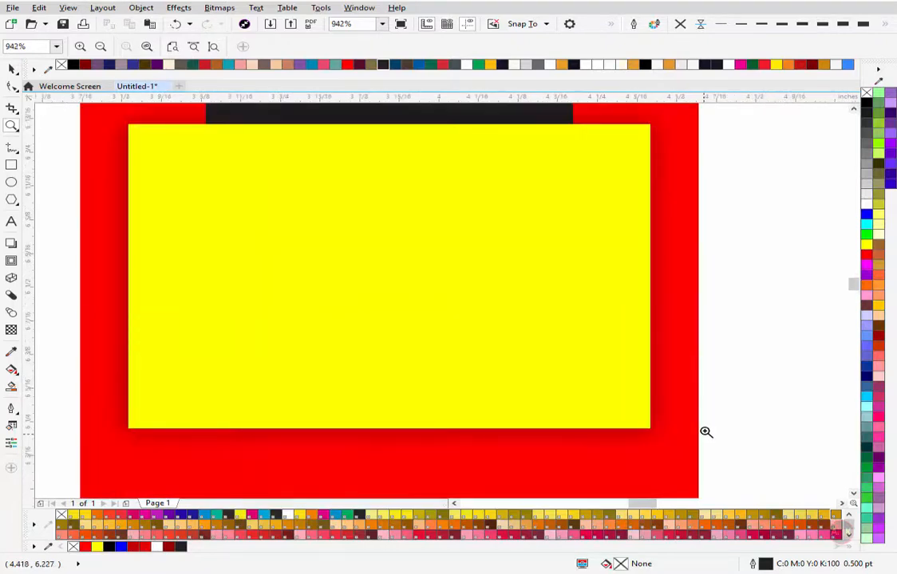
pyautogui.rightClick(235, 333)
pyautogui.moveTo(112, 150); pyautogui.dragTo(554, 464)
pyautogui.press('space')
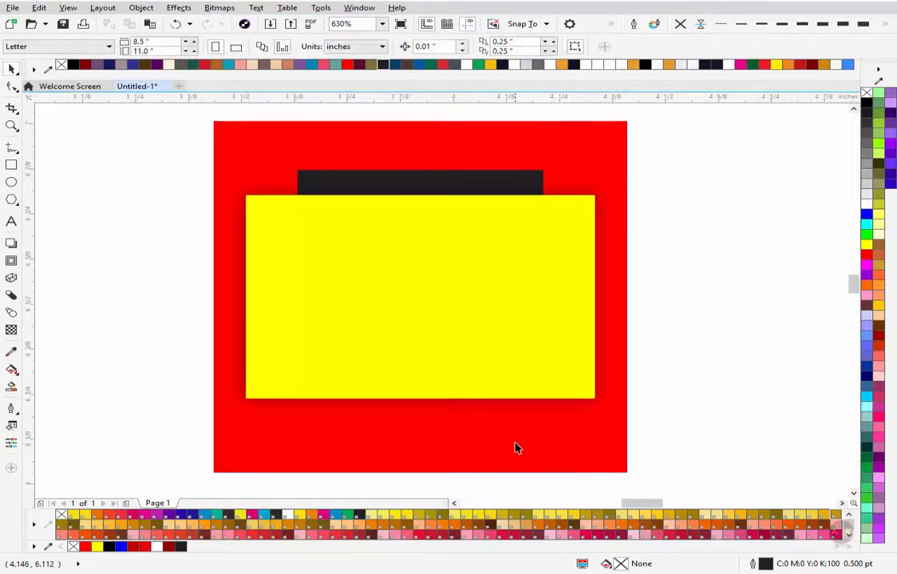
# Step: Undo the yellow rectangle's shadow and reapply a centred drop shadow with opacity 50 and feathering 15
pyautogui.click(472, 422)
pyautogui.click(154, 296)
pyautogui.click(12, 243)
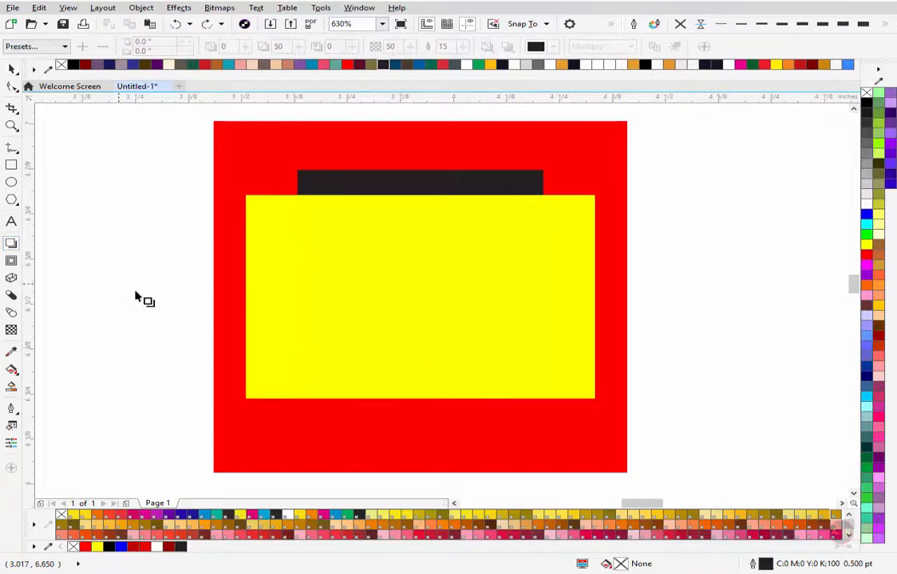
pyautogui.click(349, 327)
pyautogui.moveTo(420, 296); pyautogui.dragTo(541, 401)
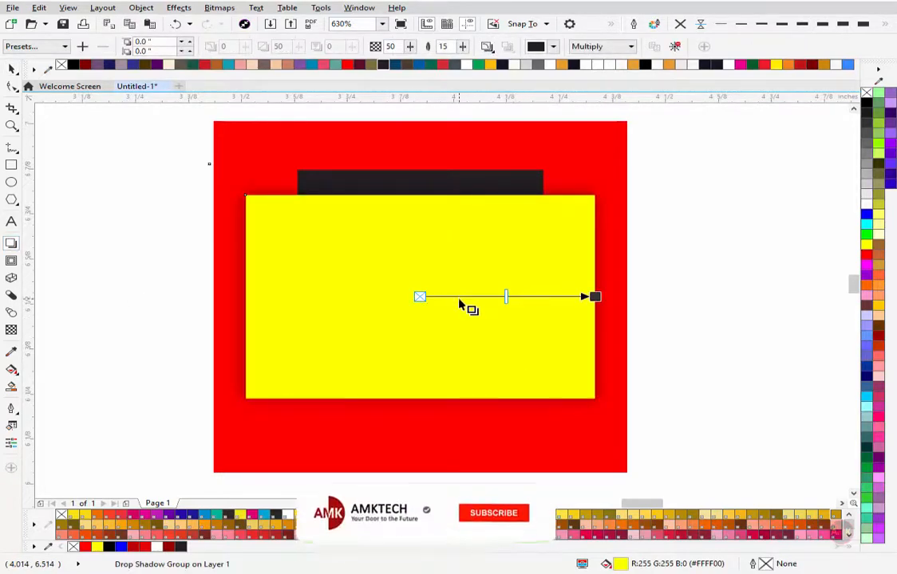
# Step: Inspect the reapplied shadow along the yellow rectangle's upper corners up close, and deselect the shadow group
pyautogui.moveTo(209, 176); pyautogui.dragTo(596, 346)
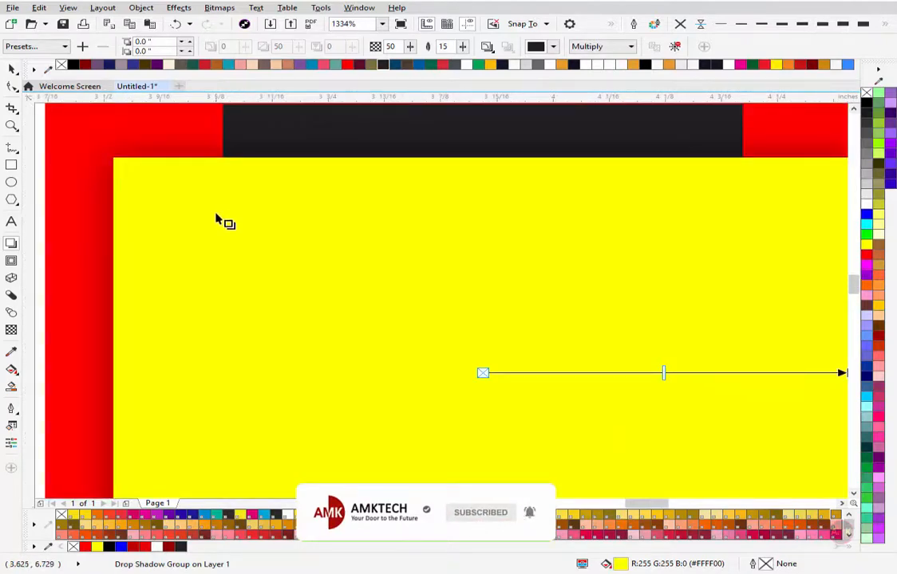
pyautogui.scroll(-3, 216, 217)
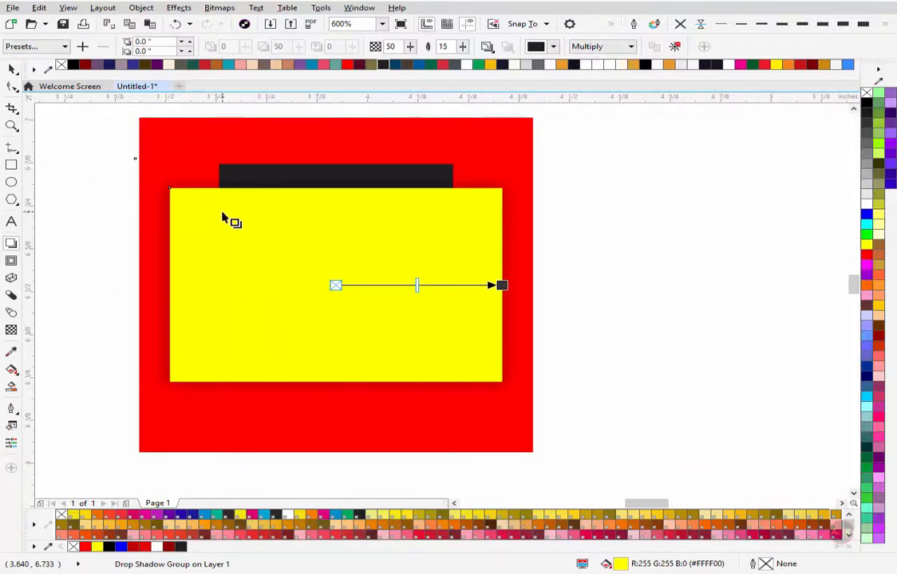
pyautogui.scroll(2, 350, 239)
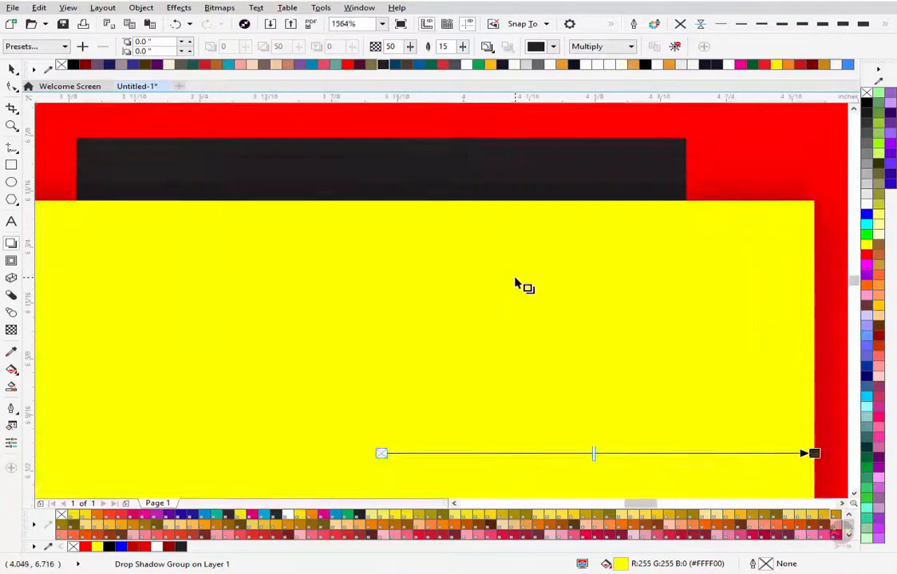
pyautogui.scroll(-3, 519, 284)
pyautogui.click(11, 69)
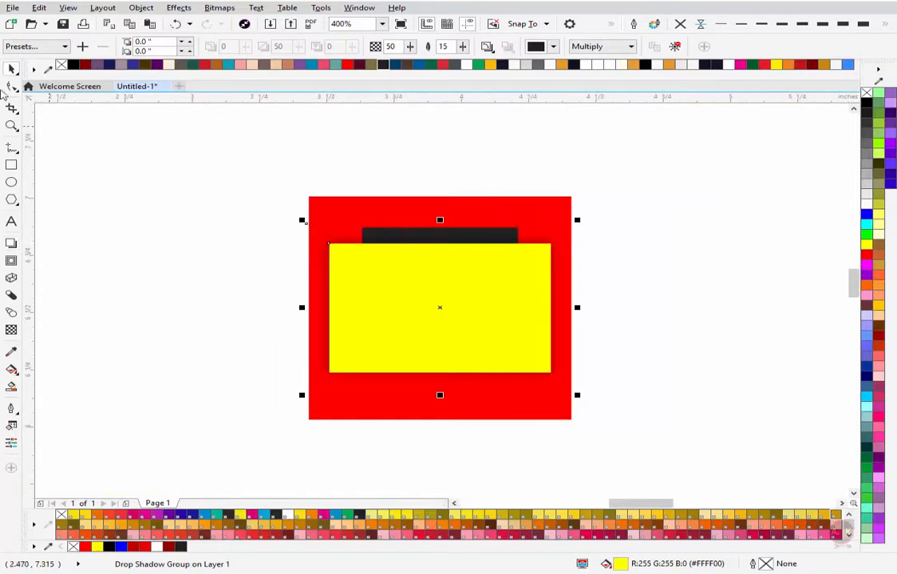
pyautogui.click(288, 209)
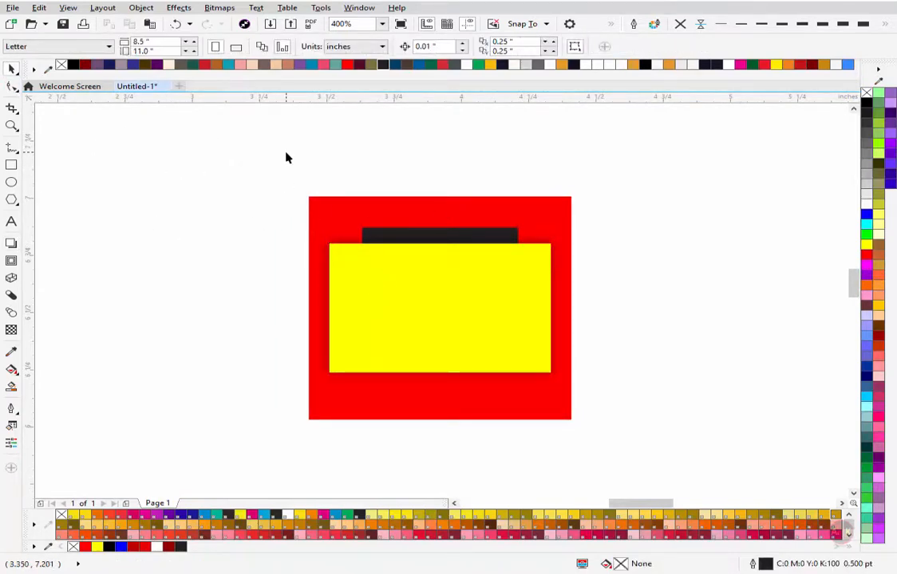
pyautogui.click(399, 205)
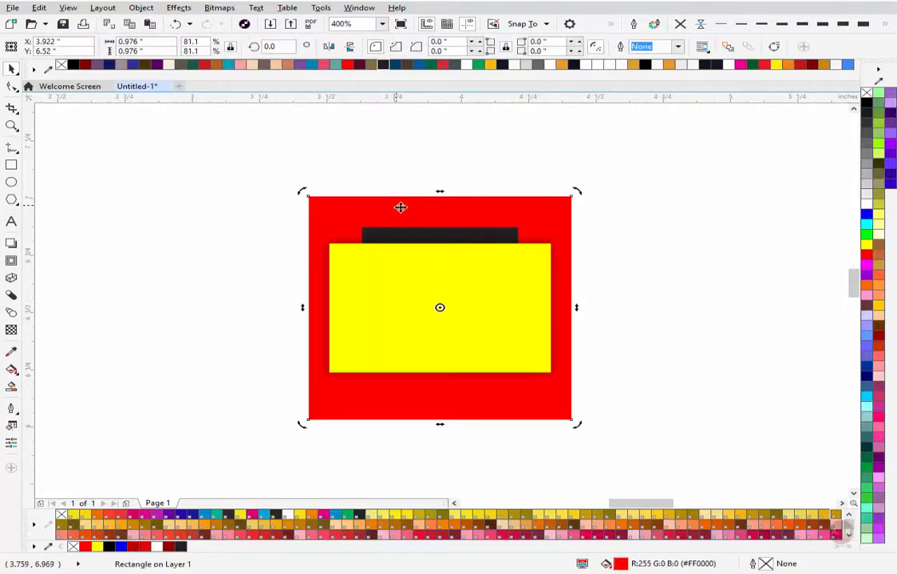
pyautogui.click(294, 145)
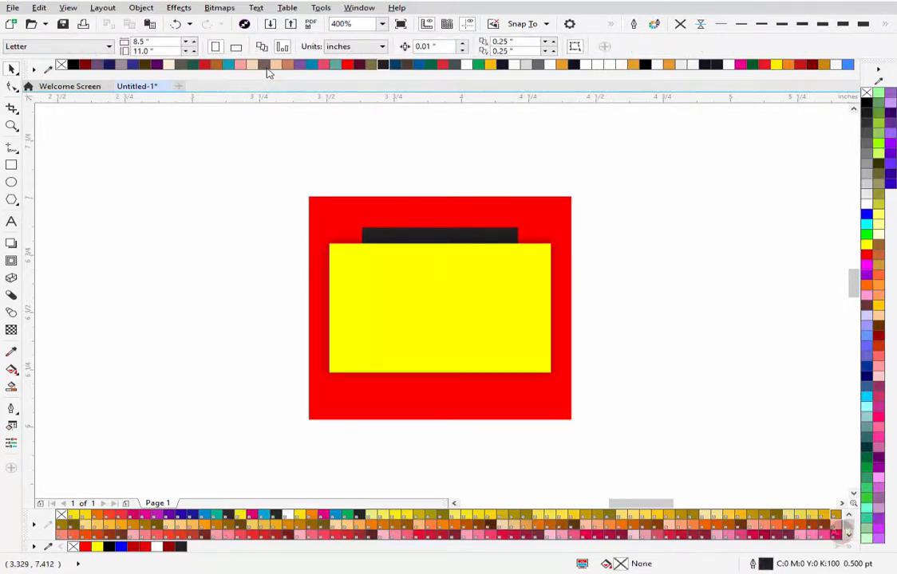
pyautogui.hotkey('alt', 'b')
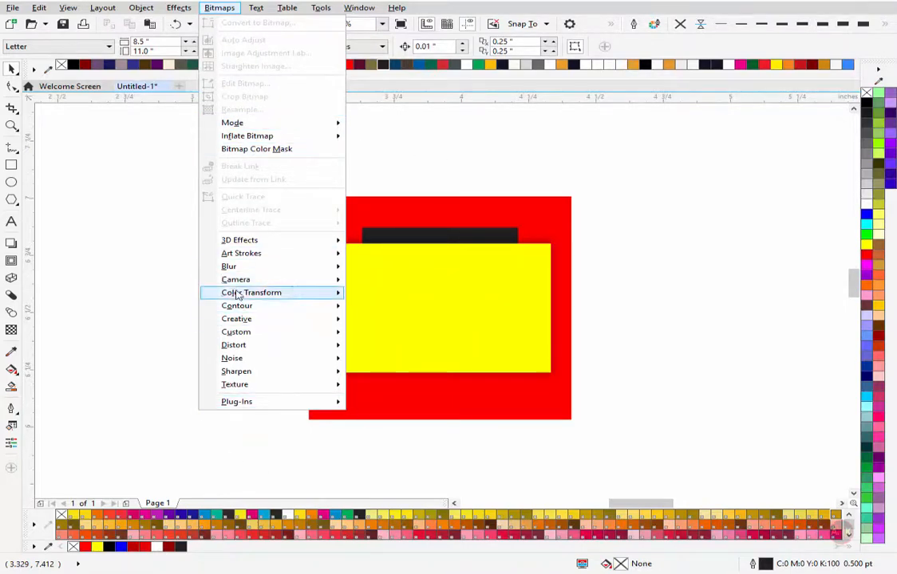
pyautogui.click(141, 197)
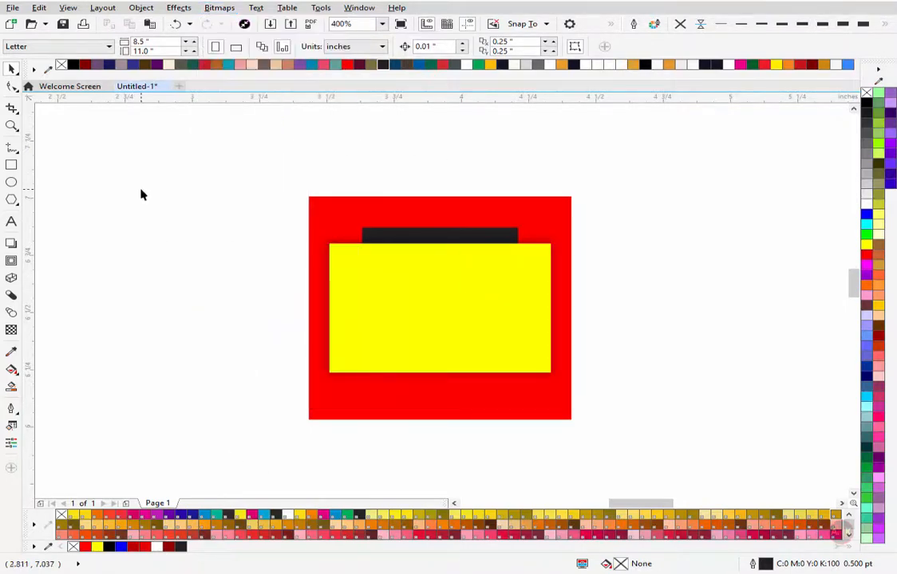